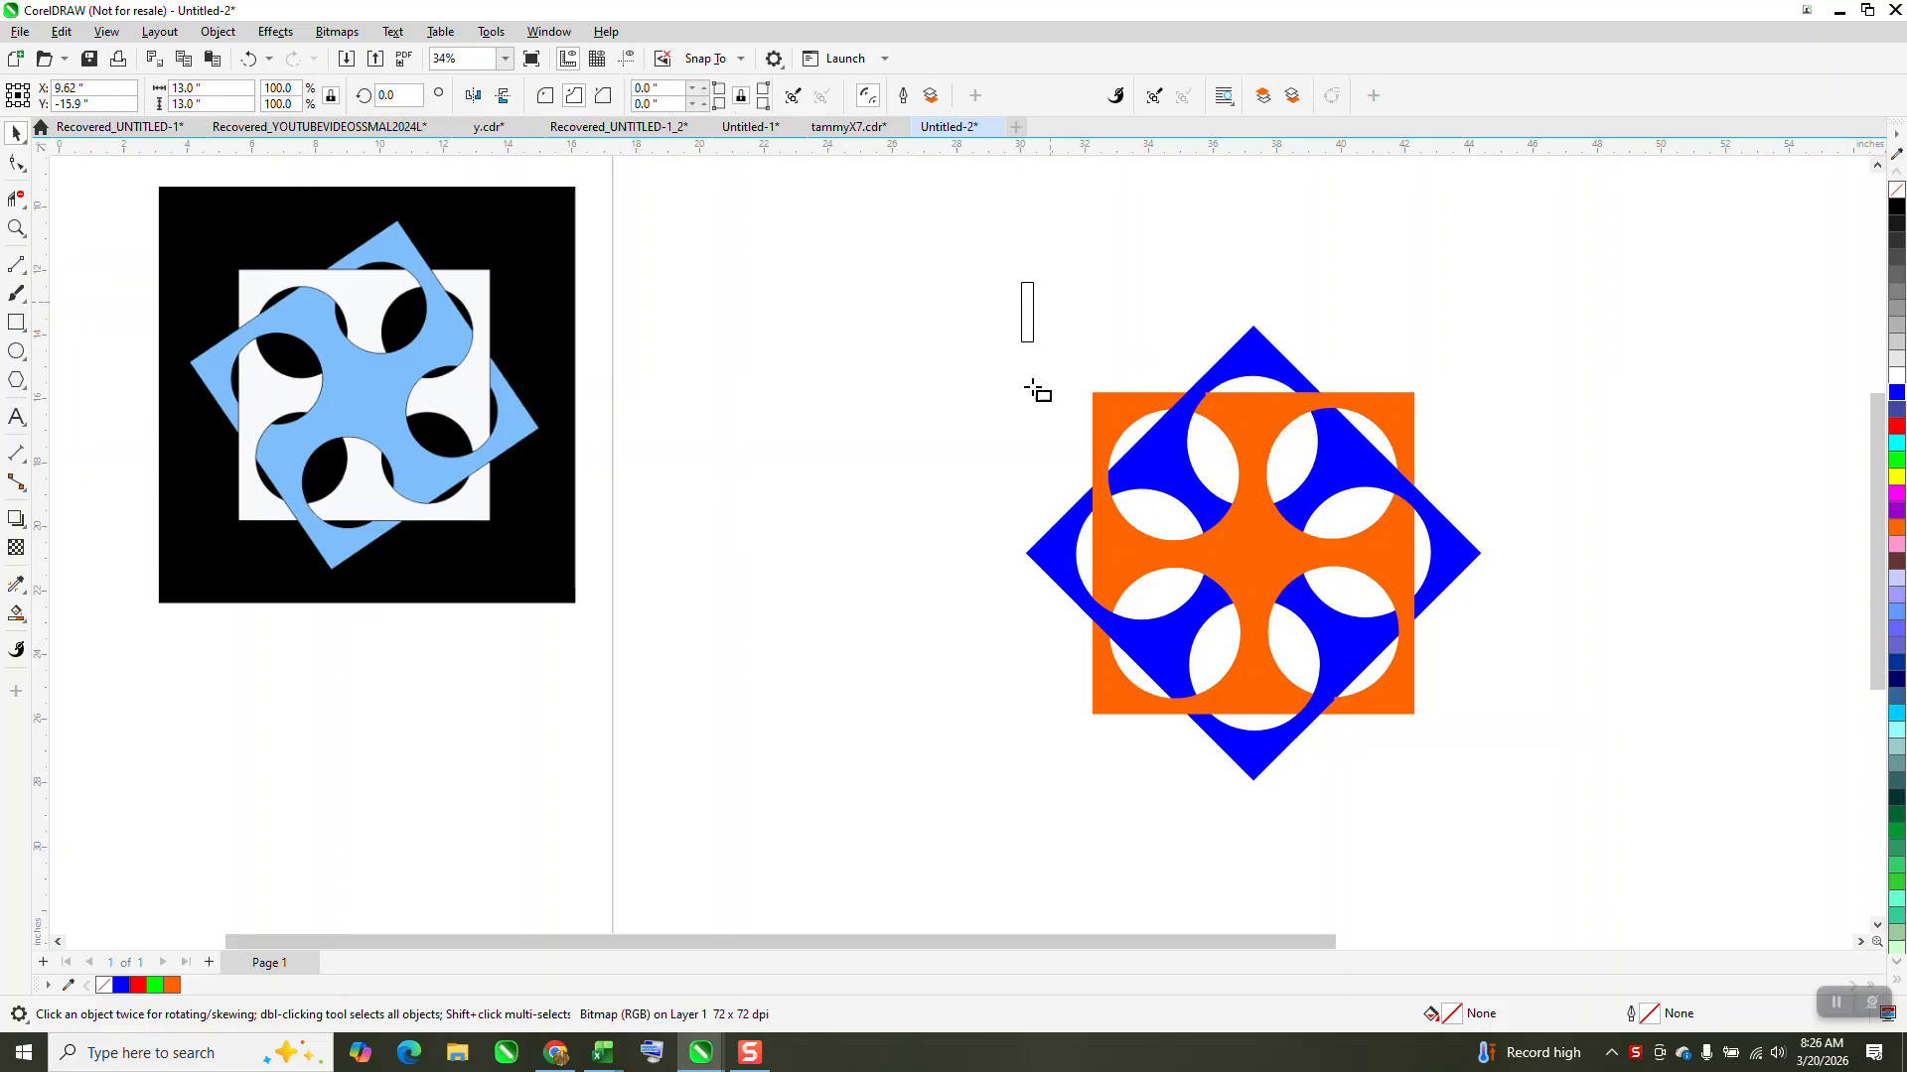
# - Fill the rectangle covering the blue and orange design with black and send it behind the design
pyautogui.click(1897, 205)
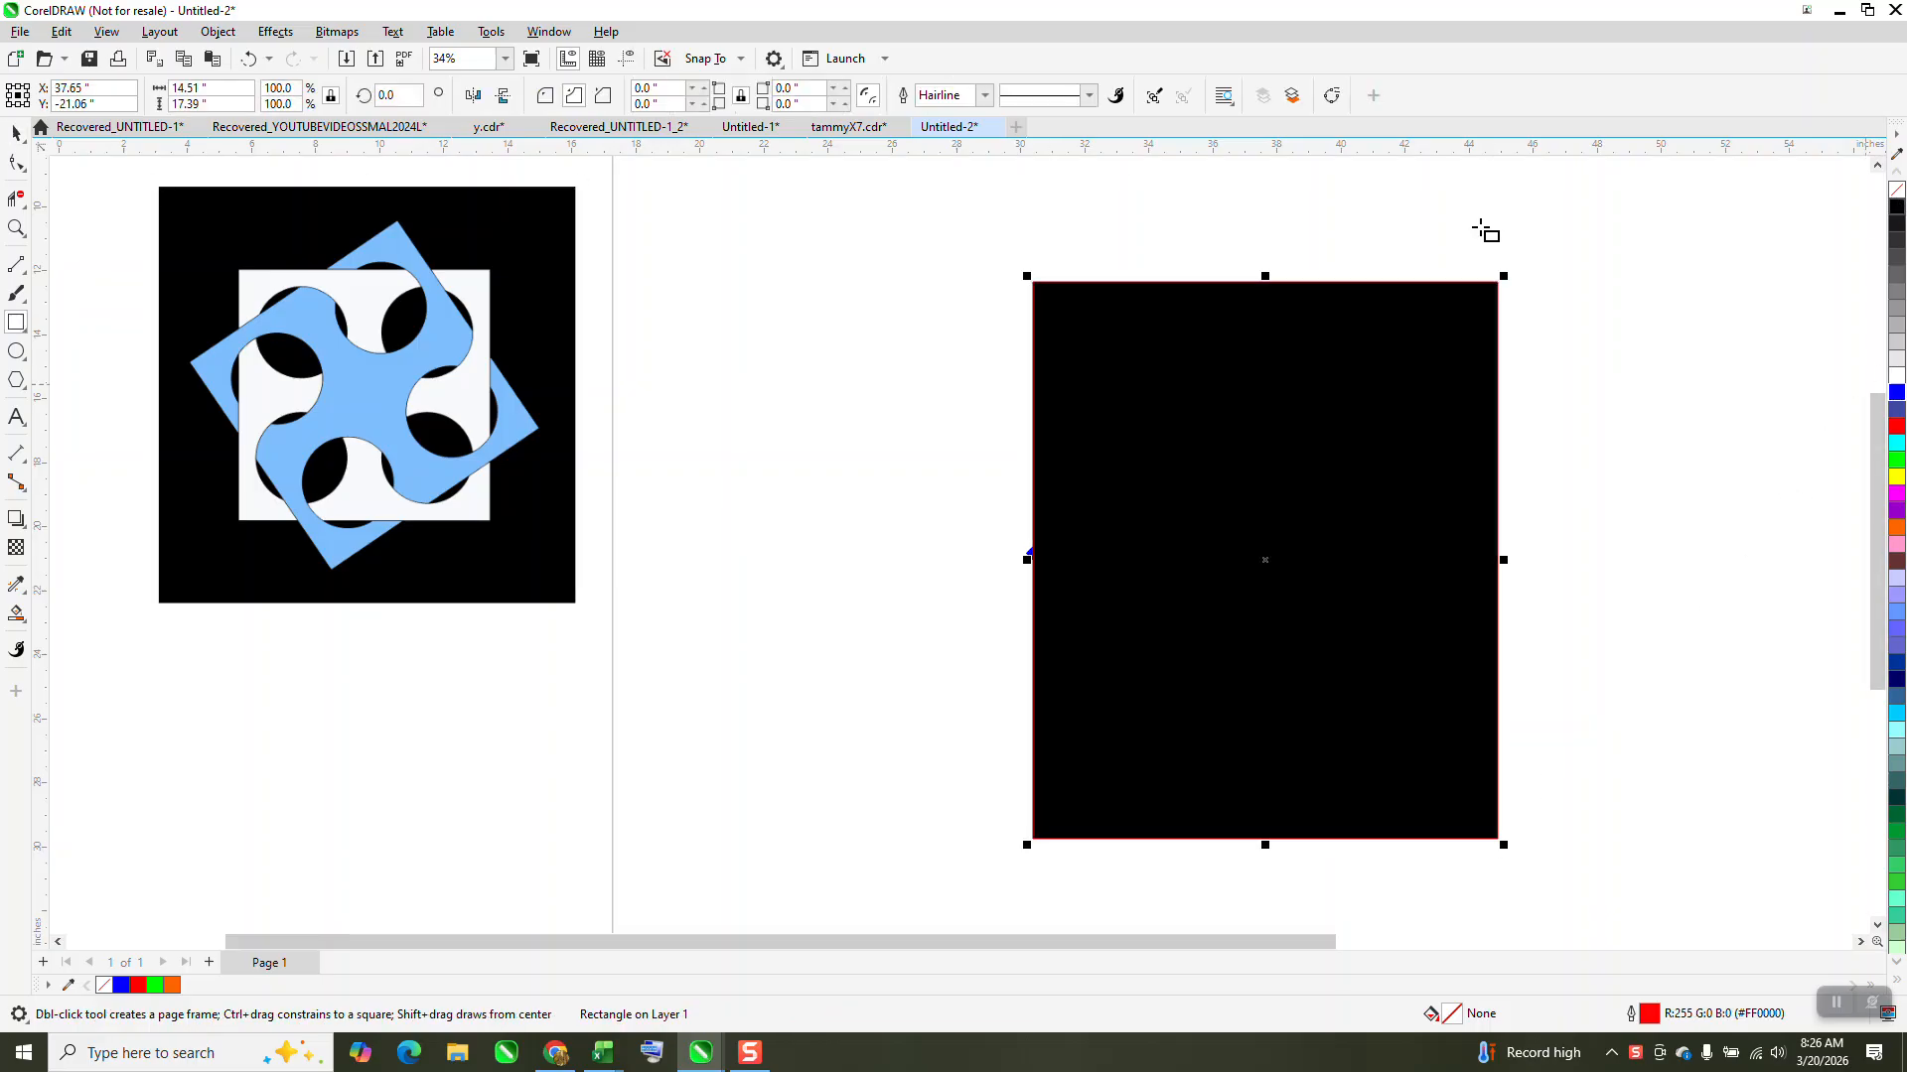
pyautogui.click(215, 38)
pyautogui.moveTo(255, 346)
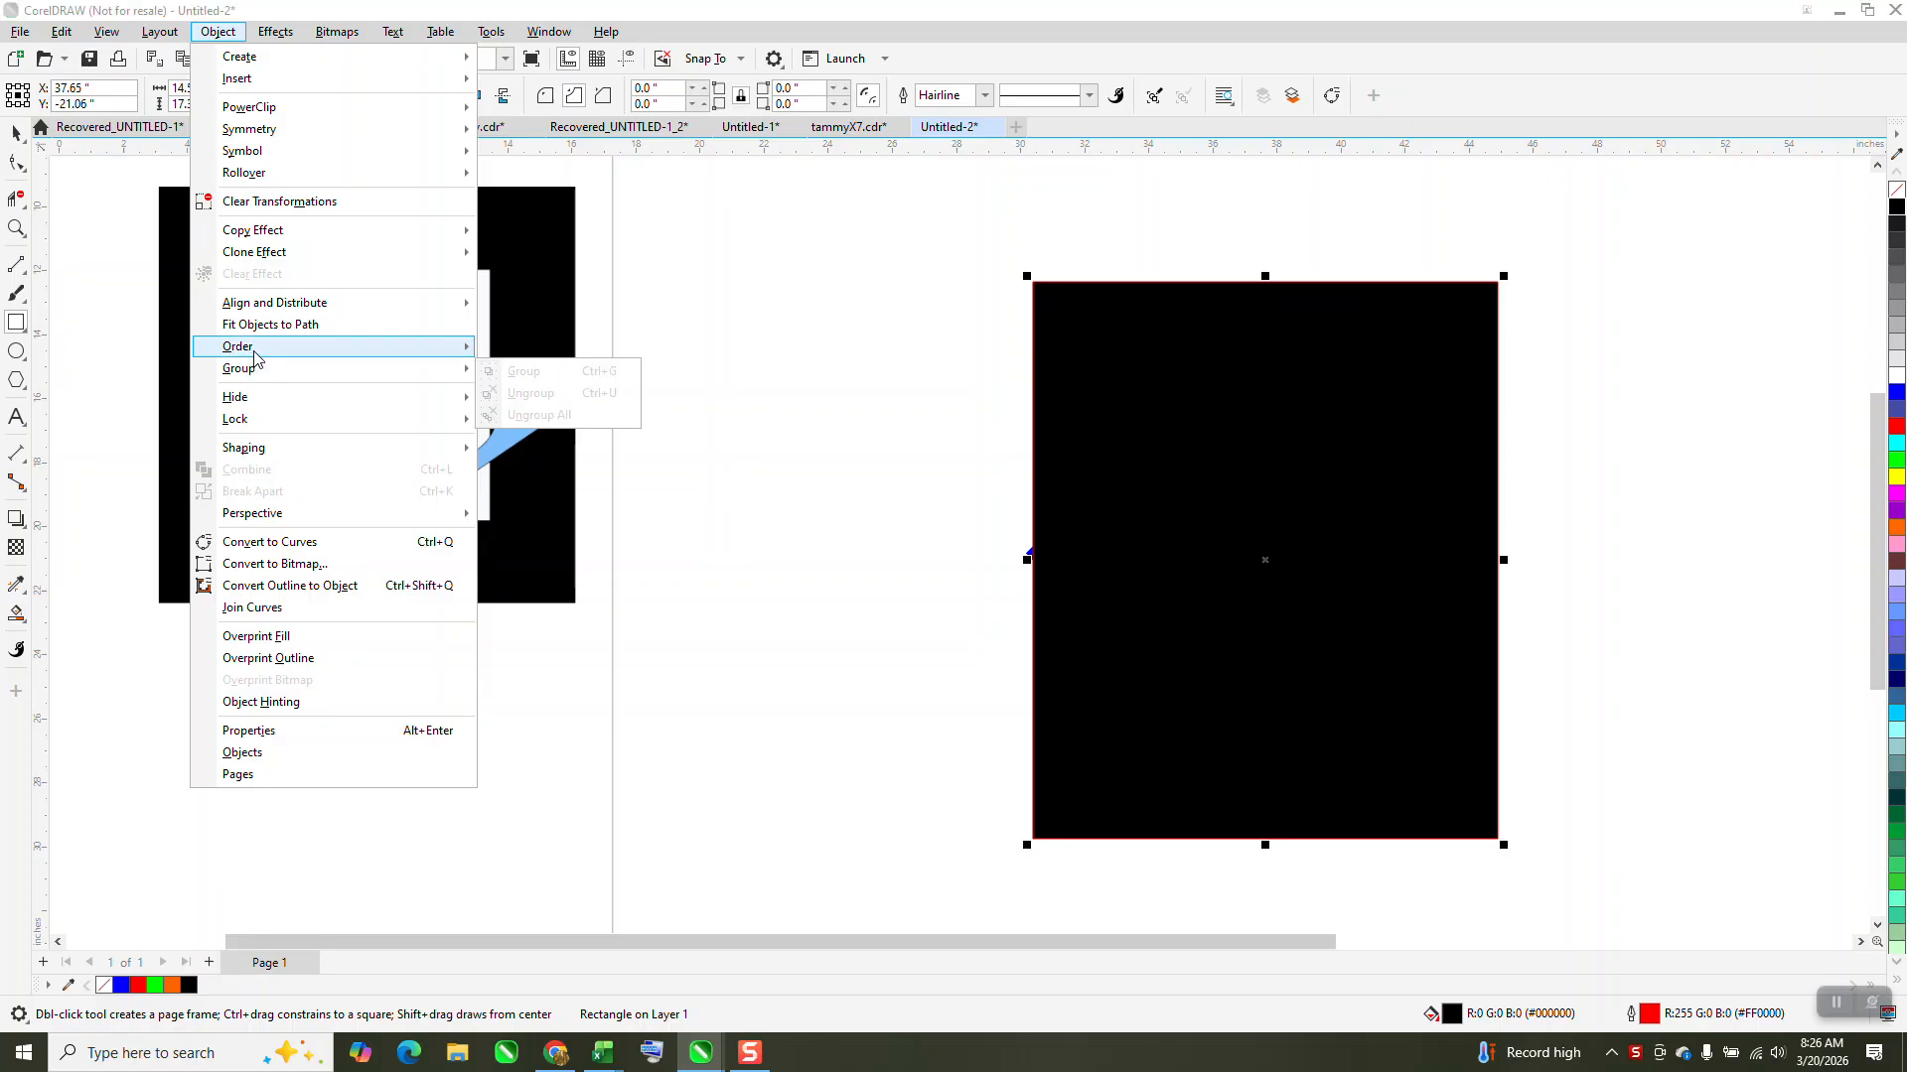
pyautogui.click(562, 372)
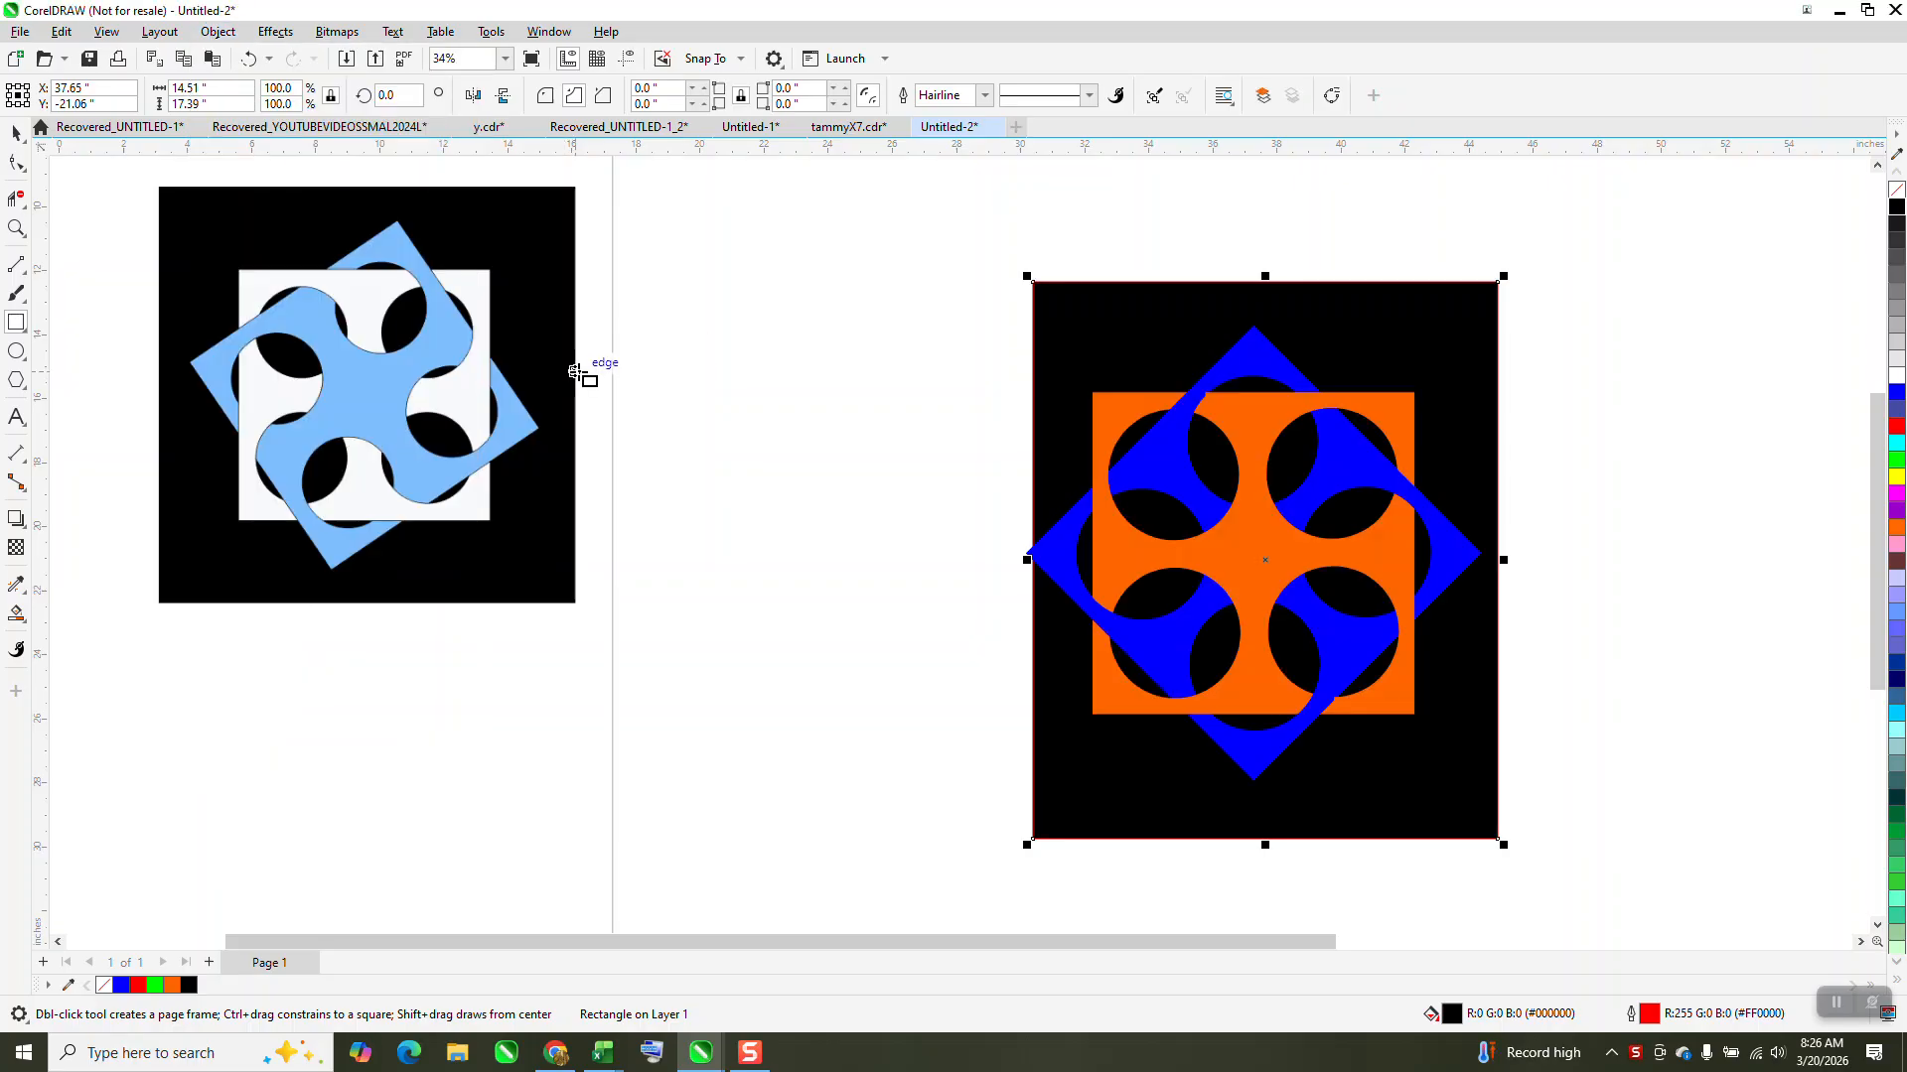
# - Move the whole design with its black background to the page's right edge, leaving the middle of the page free
pyautogui.press('space')
pyautogui.scroll(-1, 864, 430)
pyautogui.moveTo(945, 288); pyautogui.dragTo(1409, 772)
pyautogui.moveTo(1234, 536); pyautogui.dragTo(1713, 543)
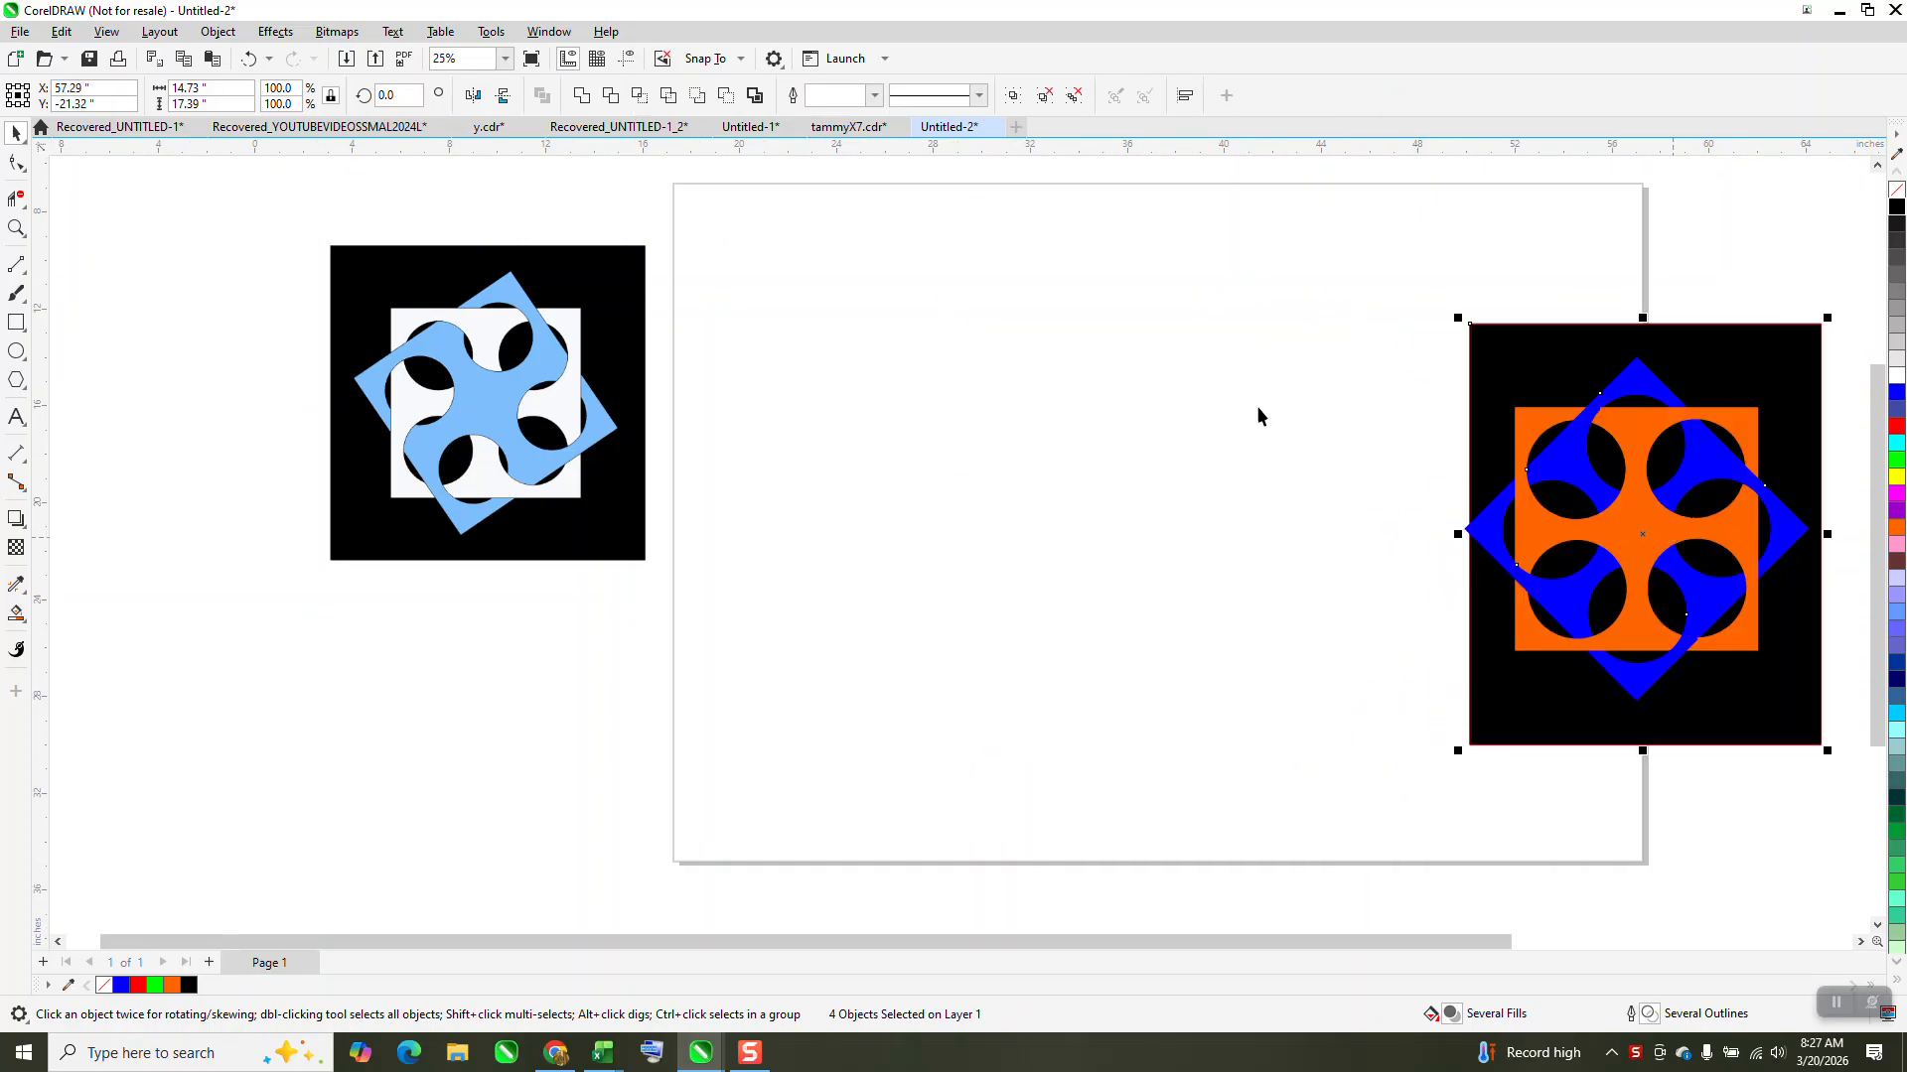
# - Draw a square about 11.97 inches wide and centre it on the page
pyautogui.click(16, 322)
pyautogui.moveTo(1300, 347); pyautogui.dragTo(1089, 640)
pyautogui.press('p')
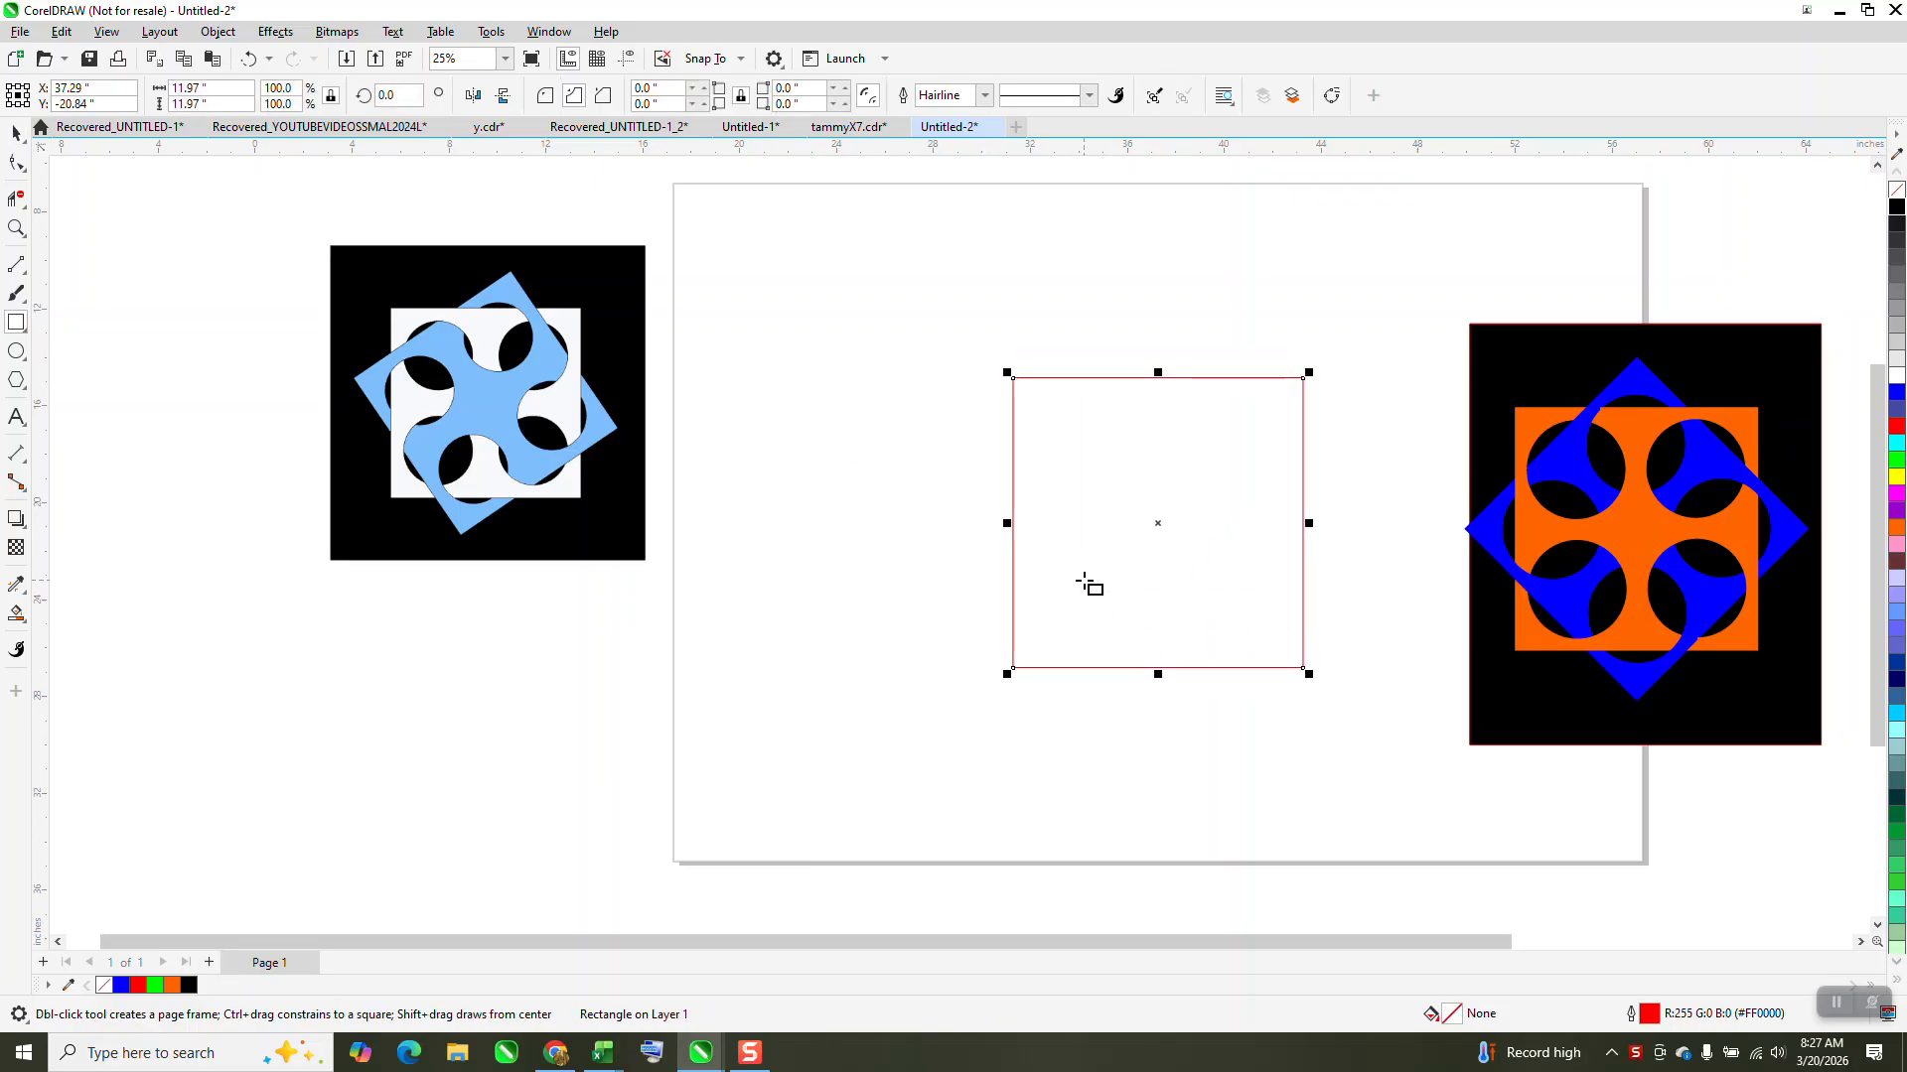
# - Draw a circle about 4.06 inches in diameter inside the square's upper-left corner
pyautogui.click(16, 351)
pyautogui.click(949, 409)
pyautogui.moveTo(949, 409); pyautogui.dragTo(1080, 450)
pyautogui.click(16, 132)
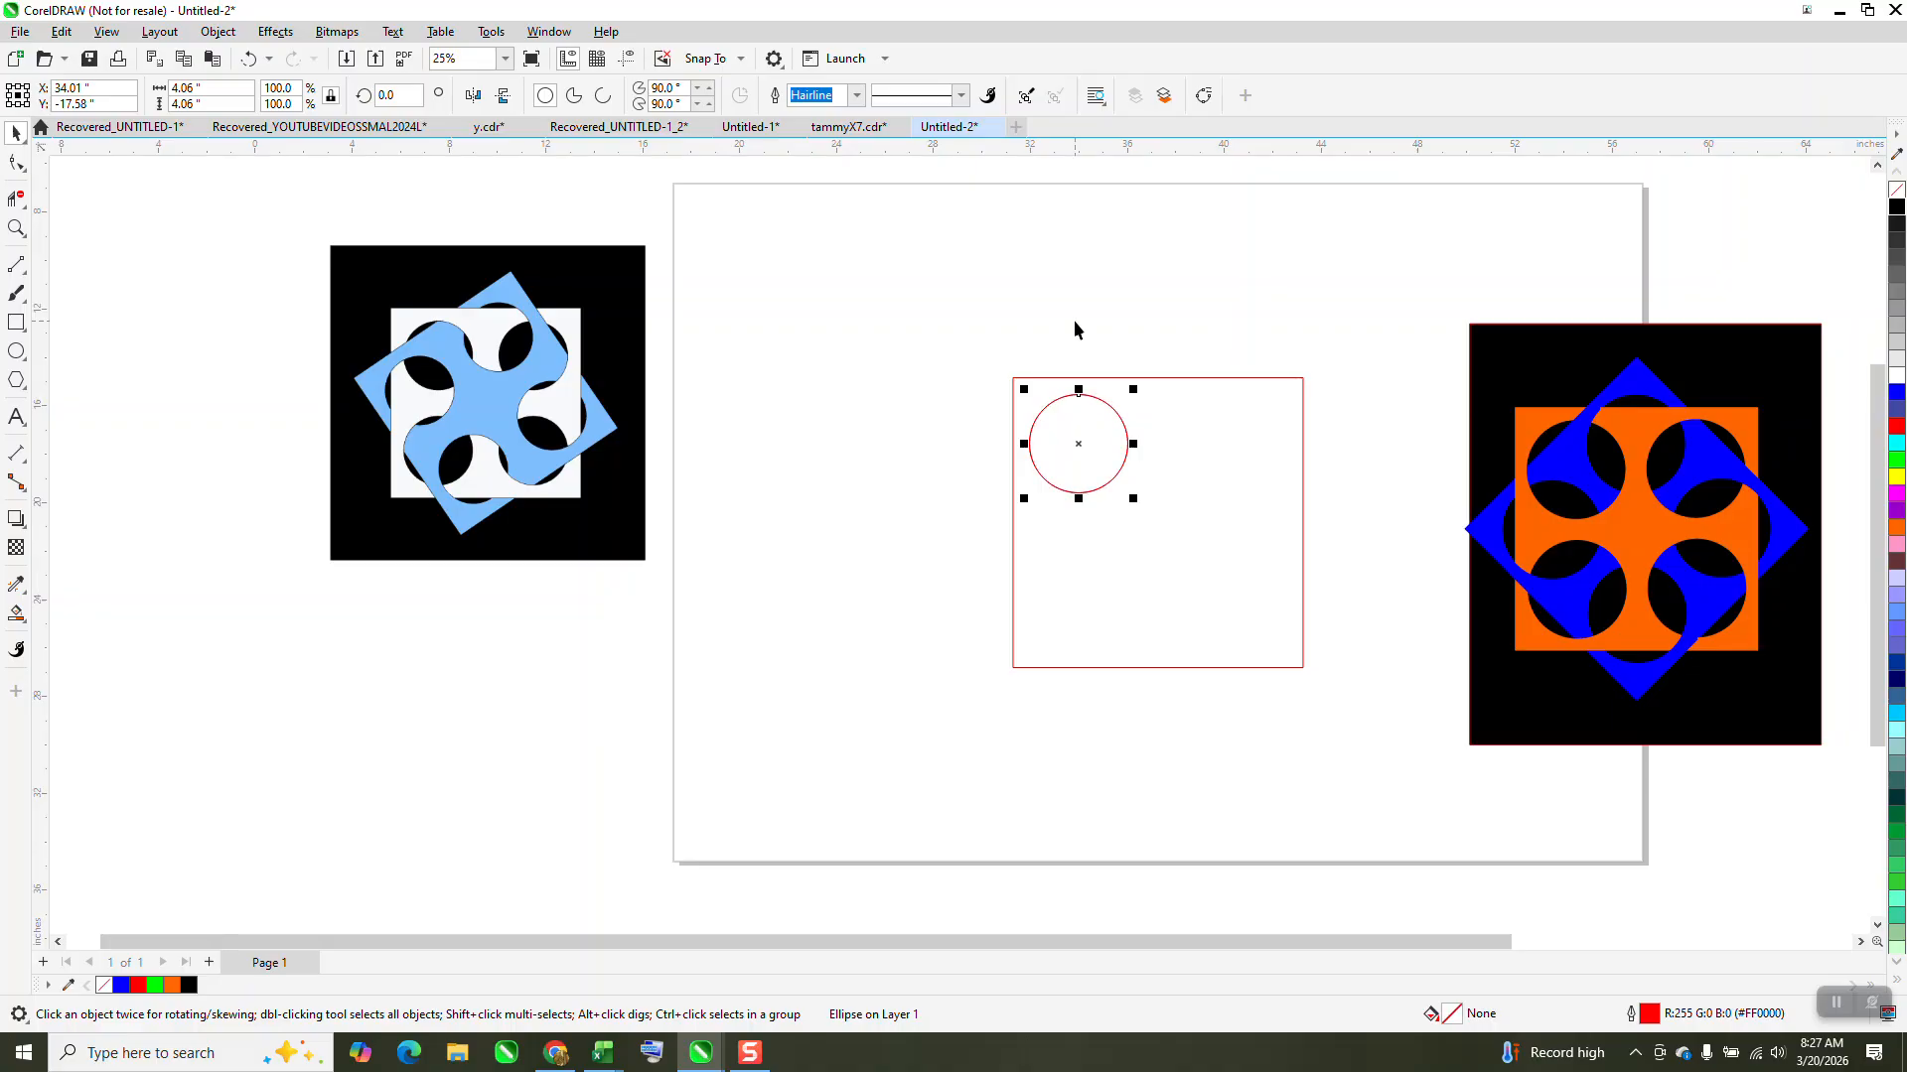
# - Copy the circle around the square's centre in 90-degree rotations to fill the other three corners
pyautogui.click(377, 98)
pyautogui.write('90')
pyautogui.press('Return')
pyautogui.press('Return')
pyautogui.press('Return')
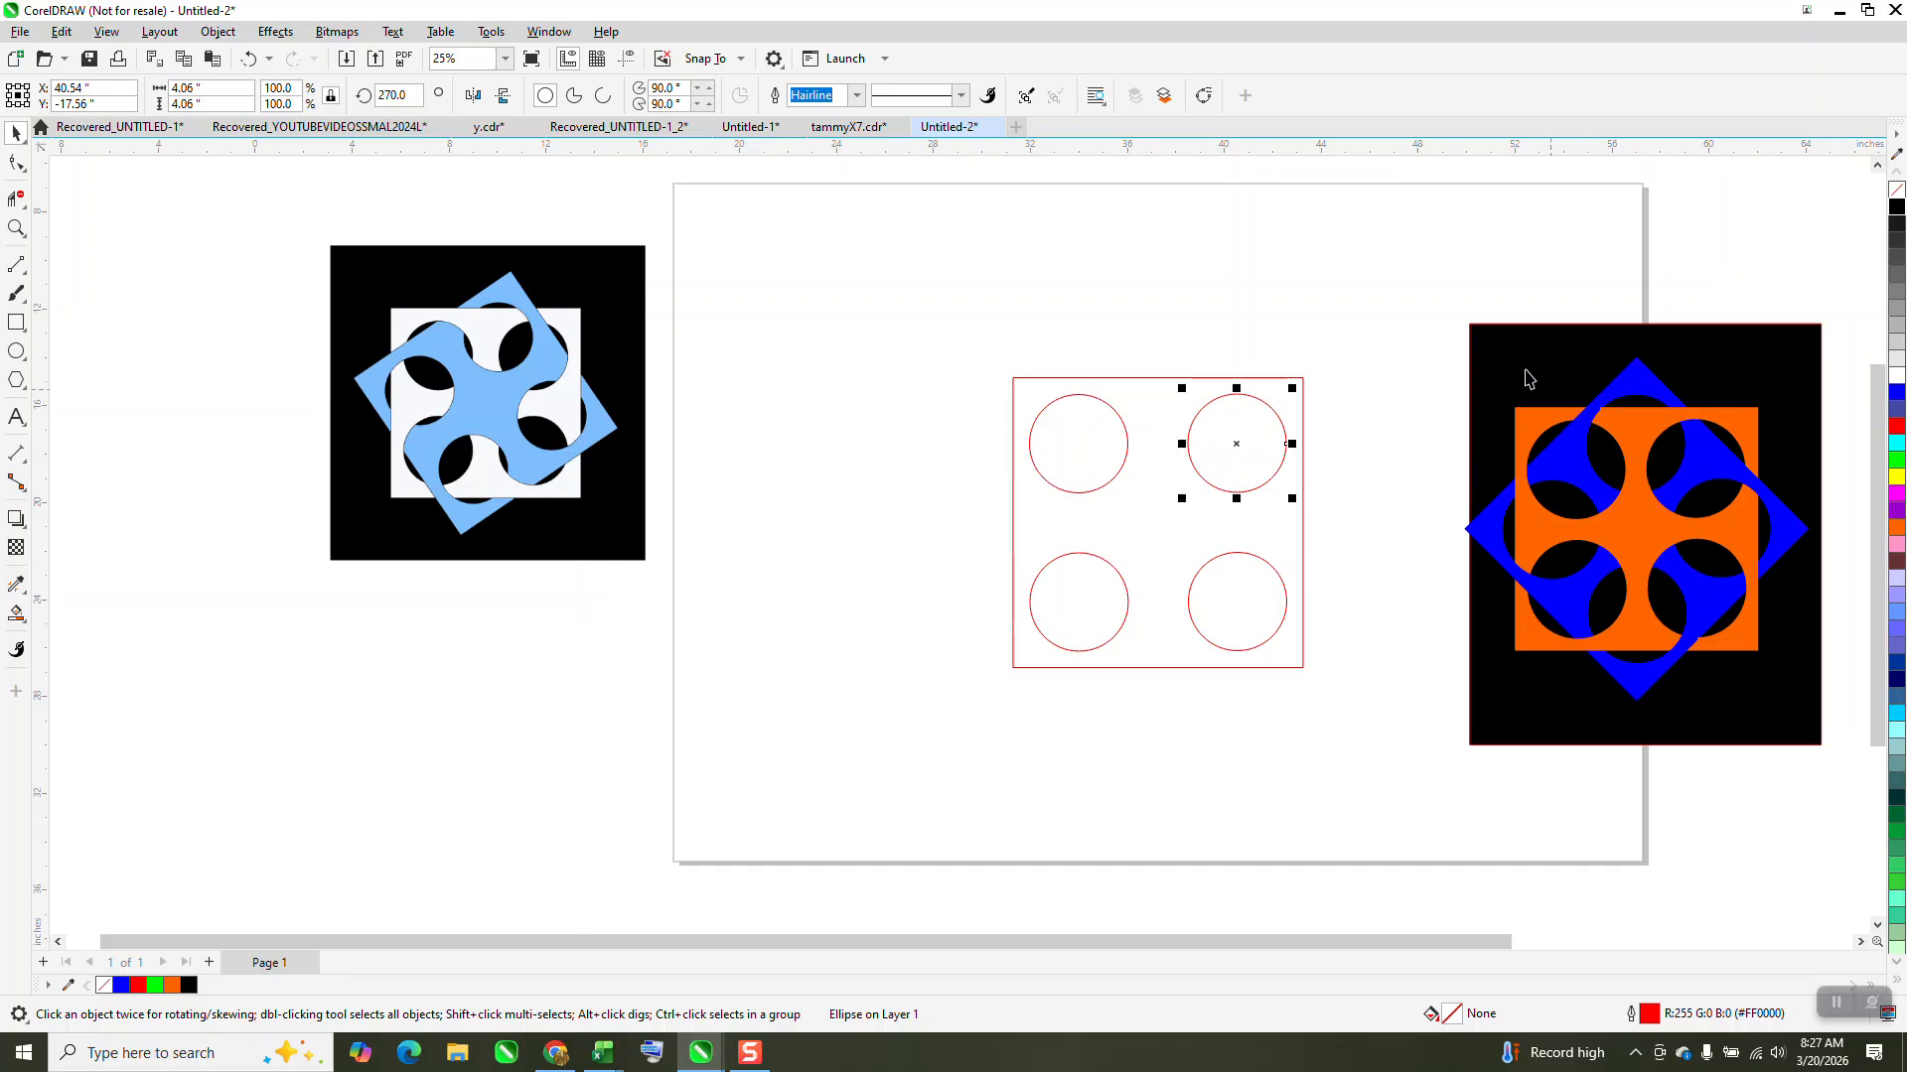
# - Move the finished design with the black background to the left of the light blue reference design
pyautogui.scroll(-2, 1483, 355)
pyautogui.moveTo(1439, 290); pyautogui.dragTo(1778, 739)
pyautogui.moveTo(1609, 515); pyautogui.dragTo(191, 524)
# - Smart-fill the area around the four circles with orange and move the filled shape 20 inches right
pyautogui.click(15, 613)
pyautogui.click(1243, 479)
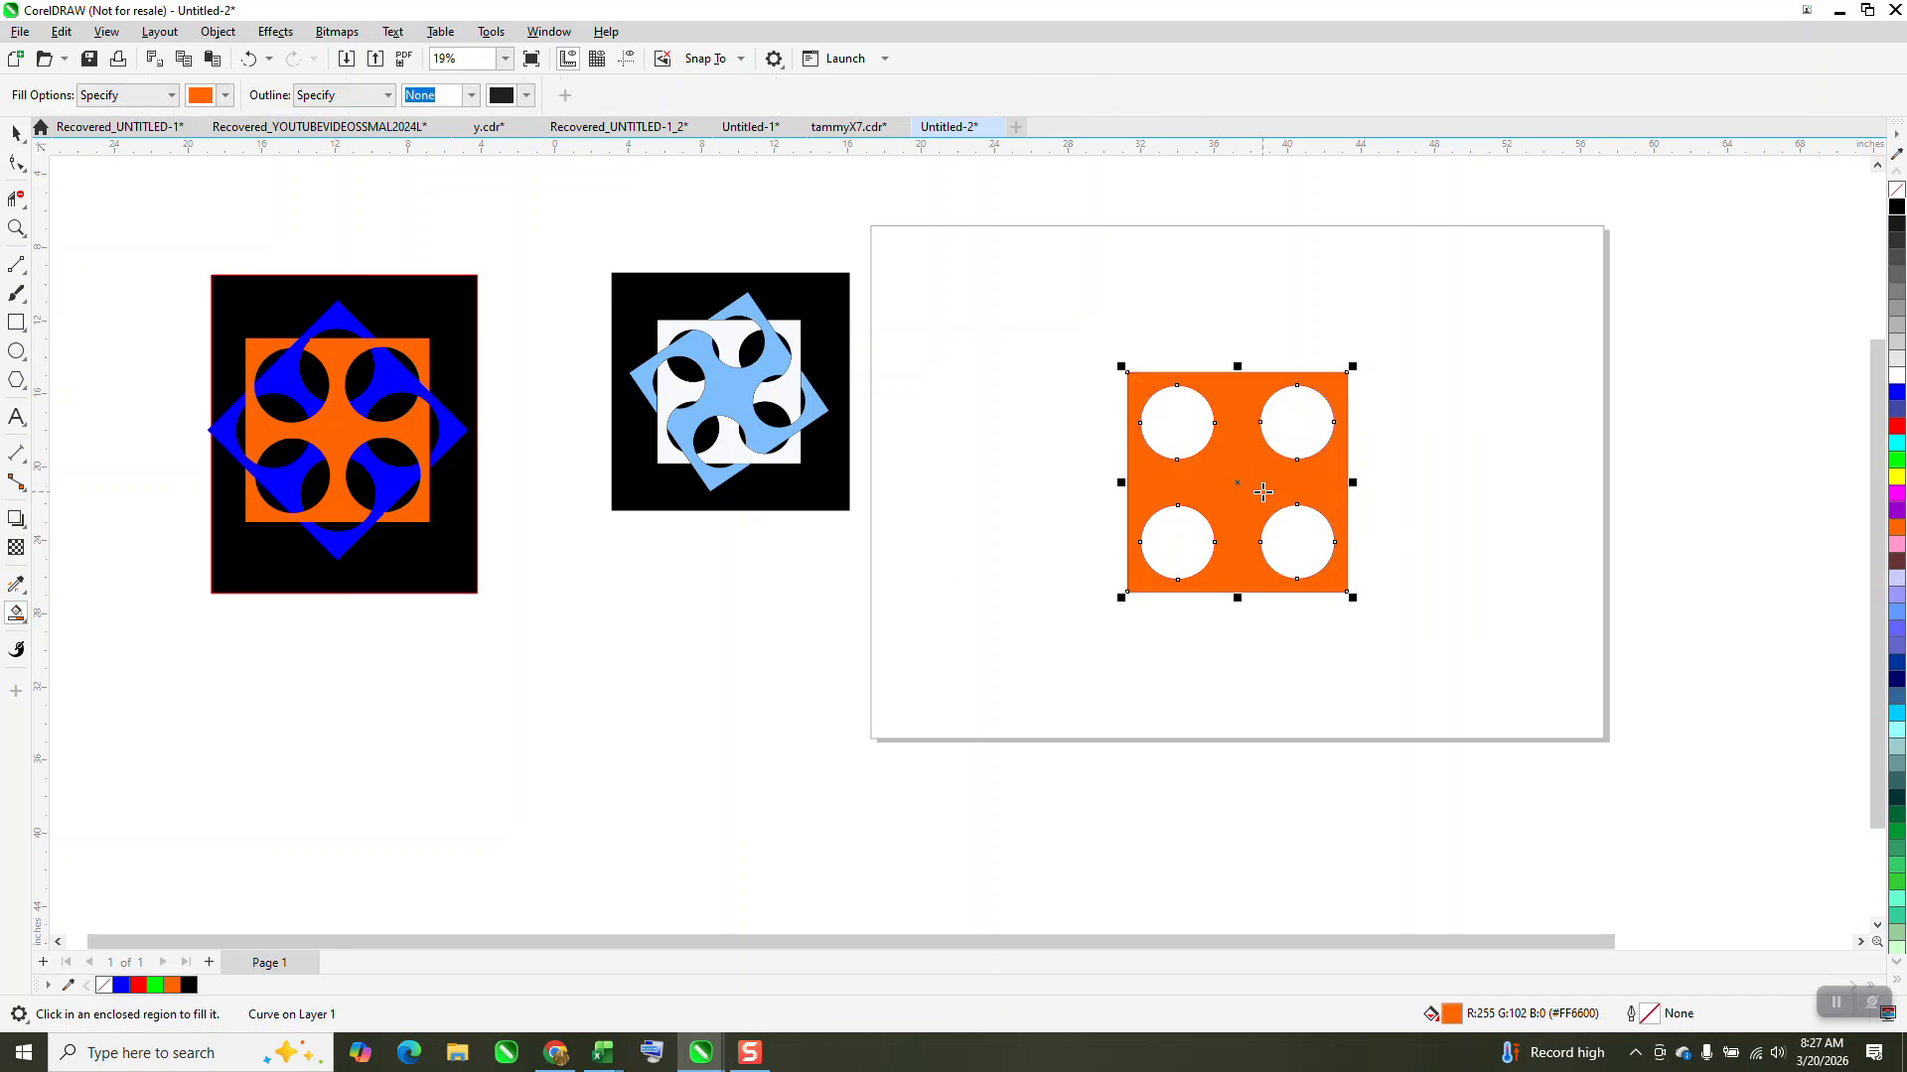
pyautogui.press('Right')
pyautogui.press('Right')
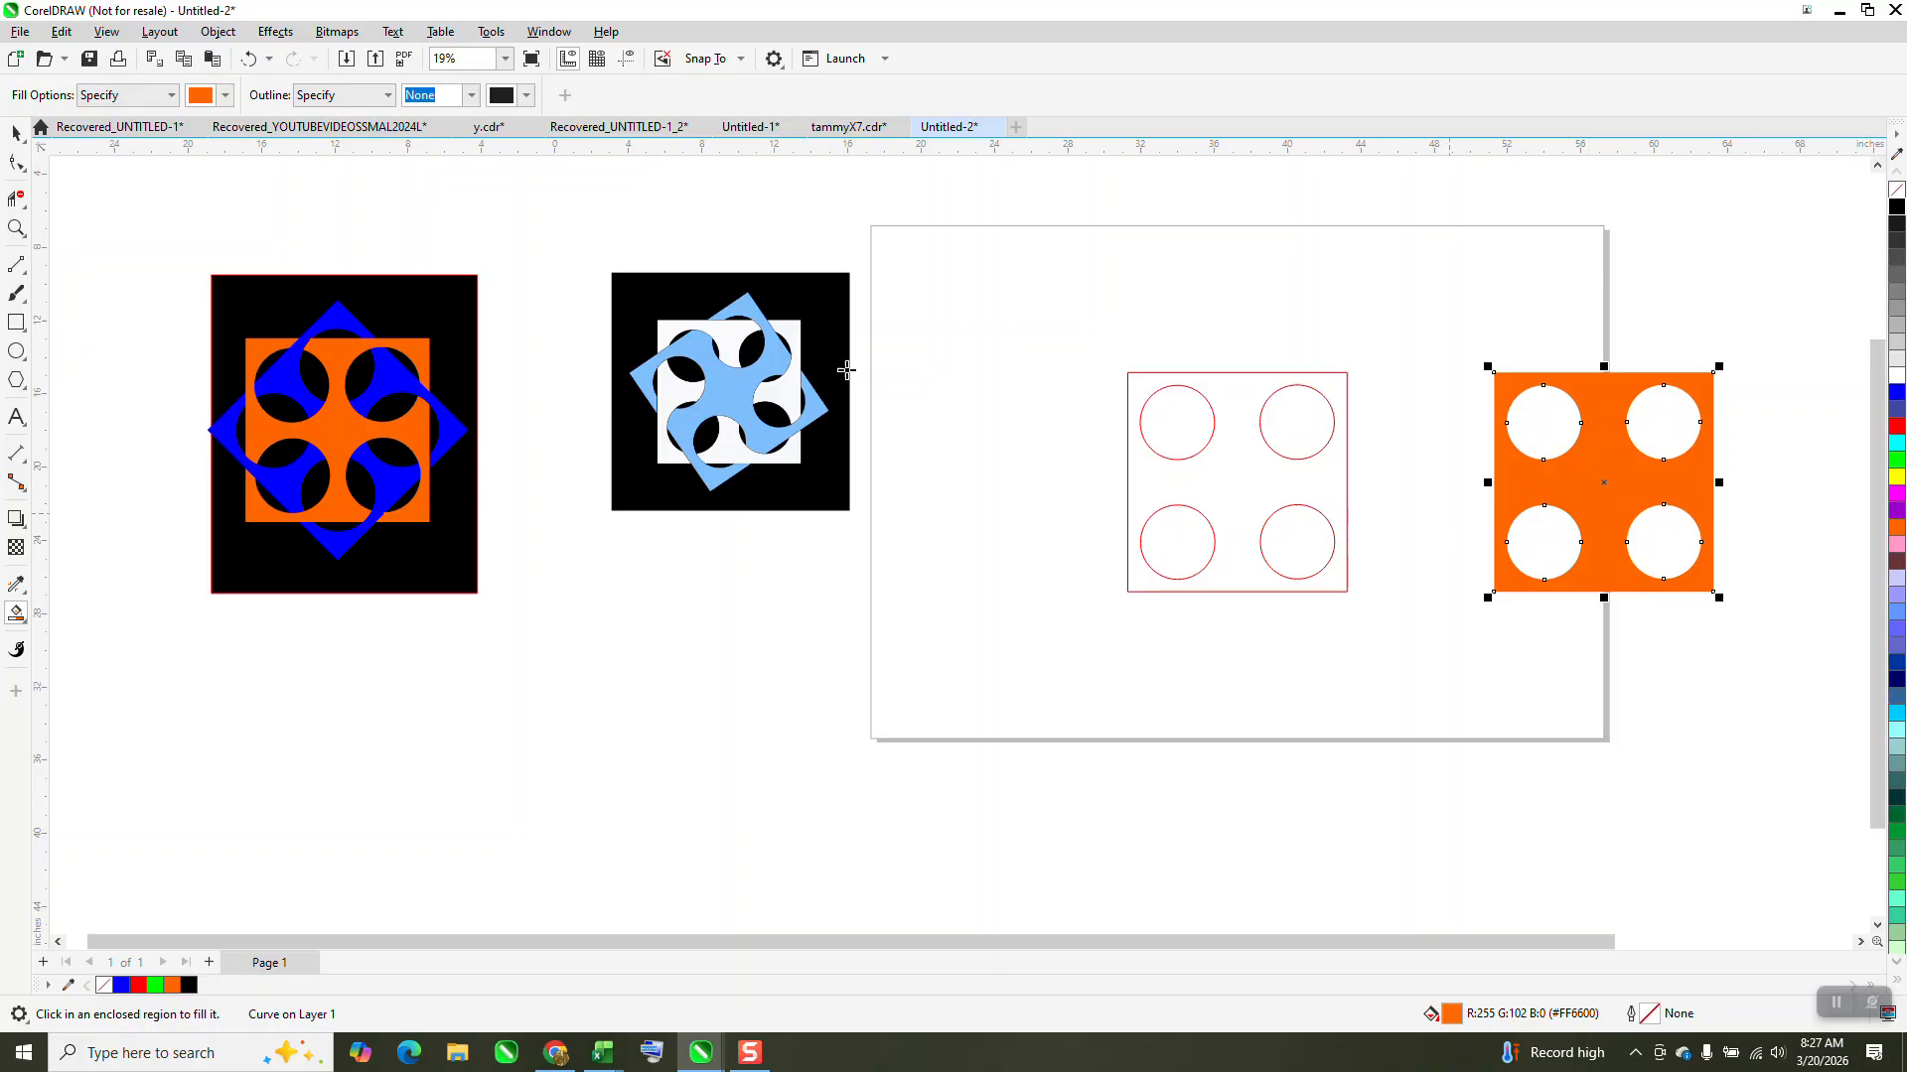
# - Smart-fill the area around the four circles with blue and move the filled shape 20 inches down
pyautogui.click(225, 94)
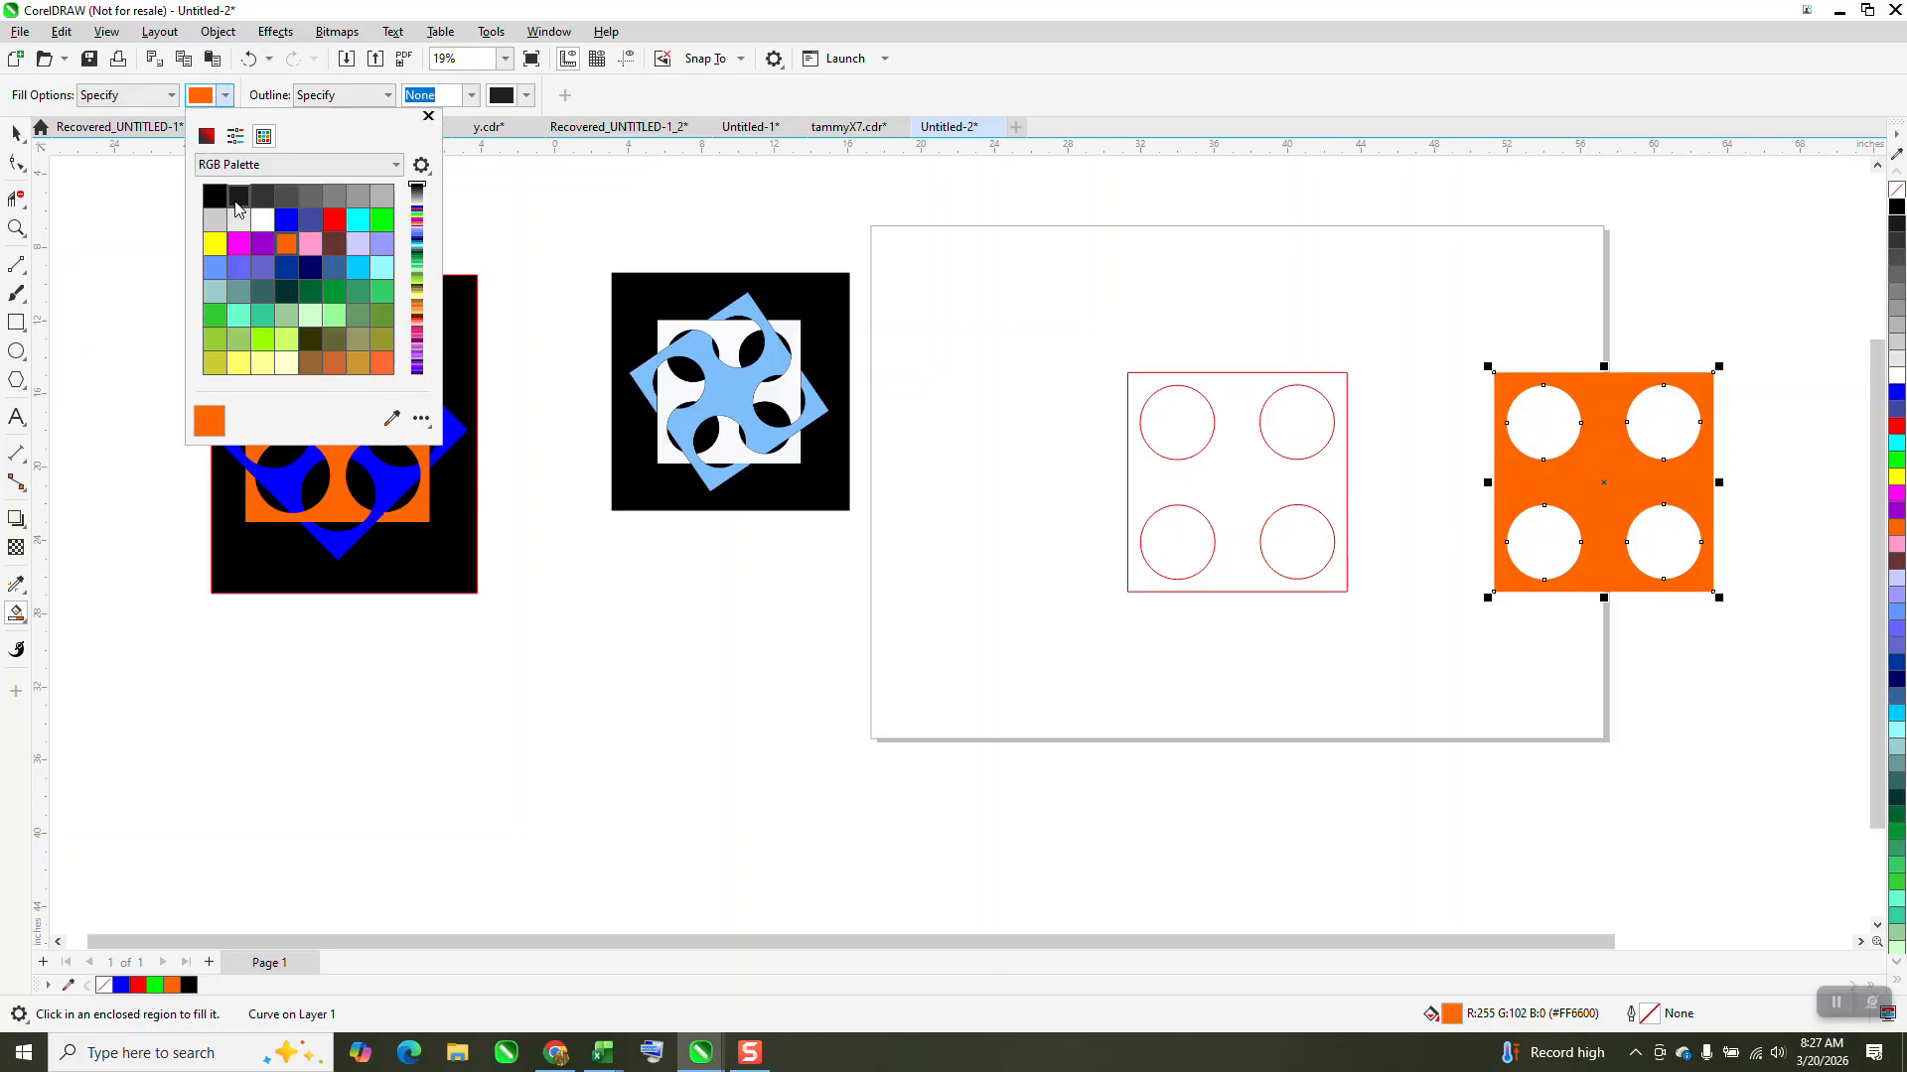
pyautogui.click(286, 220)
pyautogui.click(1247, 489)
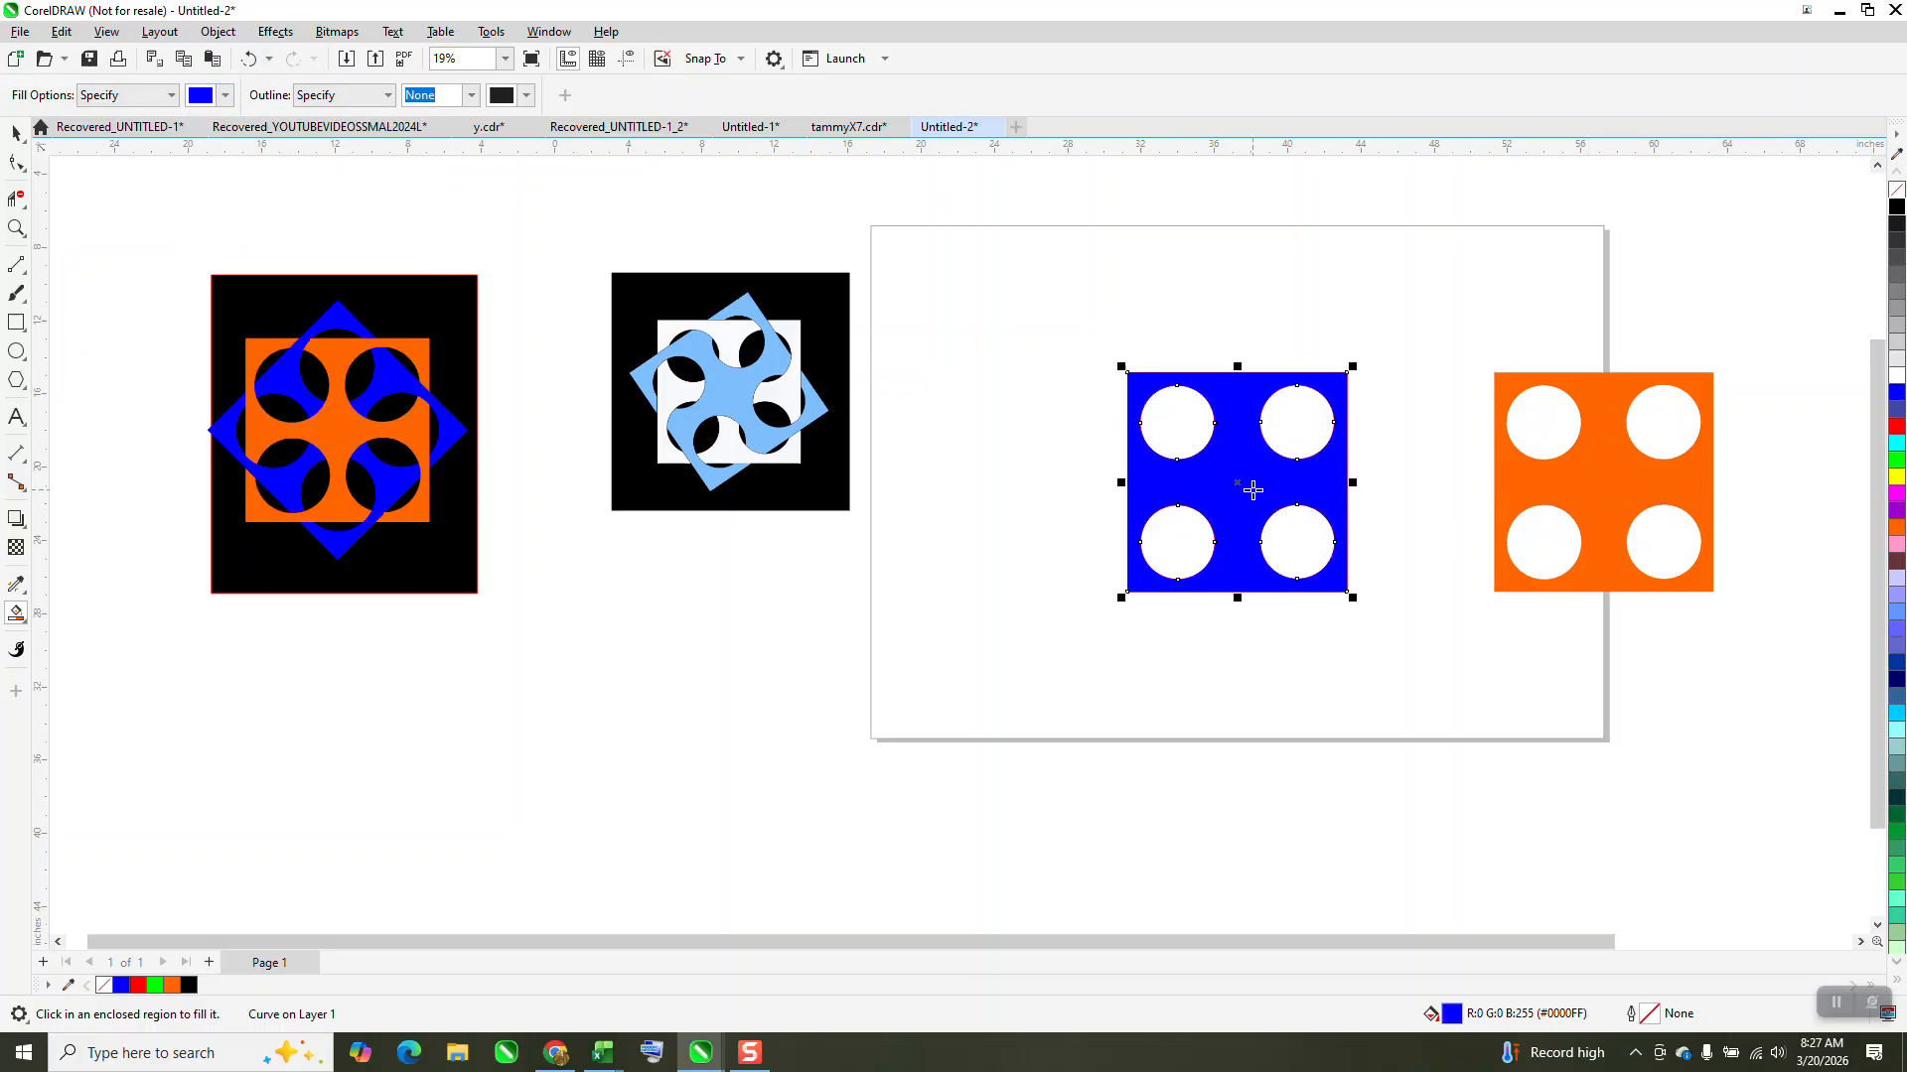
pyautogui.press('Down')
pyautogui.press('Down')
# - Delete the outlined square together with its four circles
pyautogui.click(15, 132)
pyautogui.moveTo(1064, 332); pyautogui.dragTo(1387, 635)
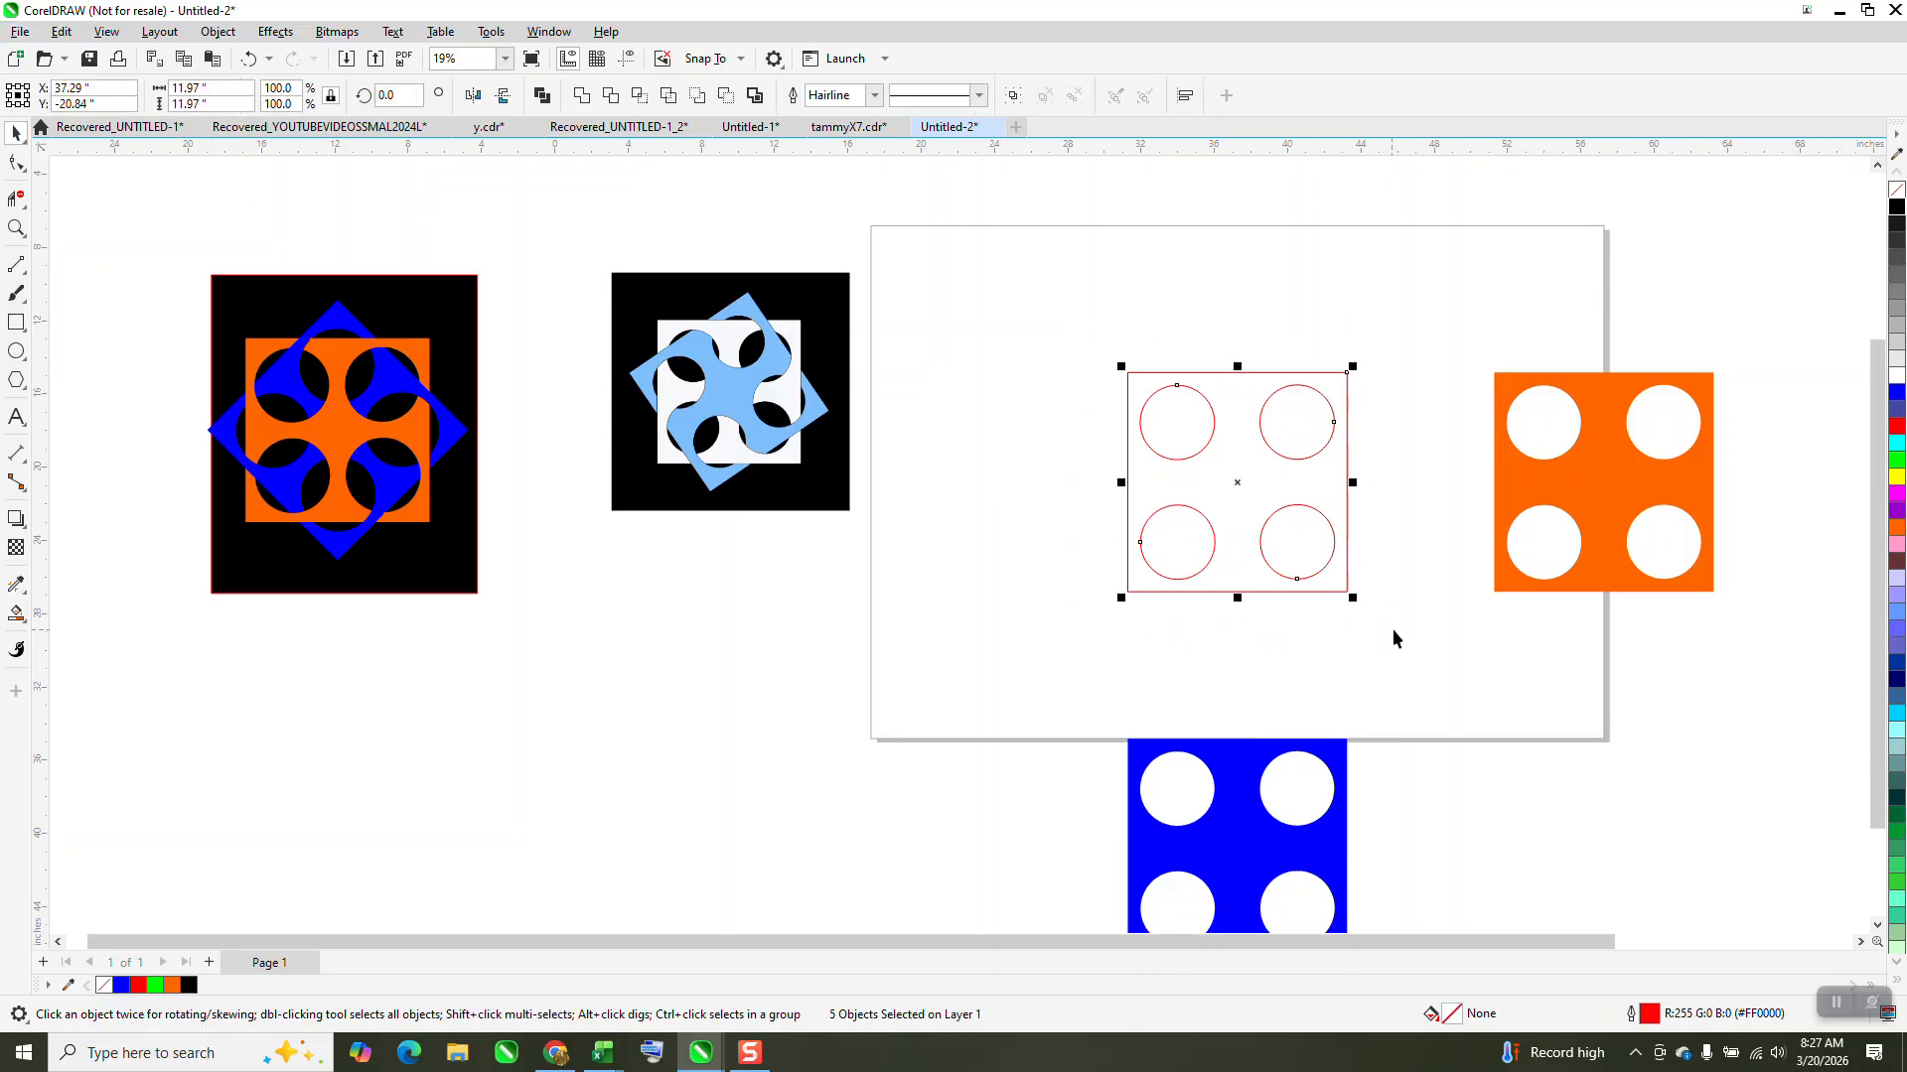
pyautogui.press('XF86Calculator')
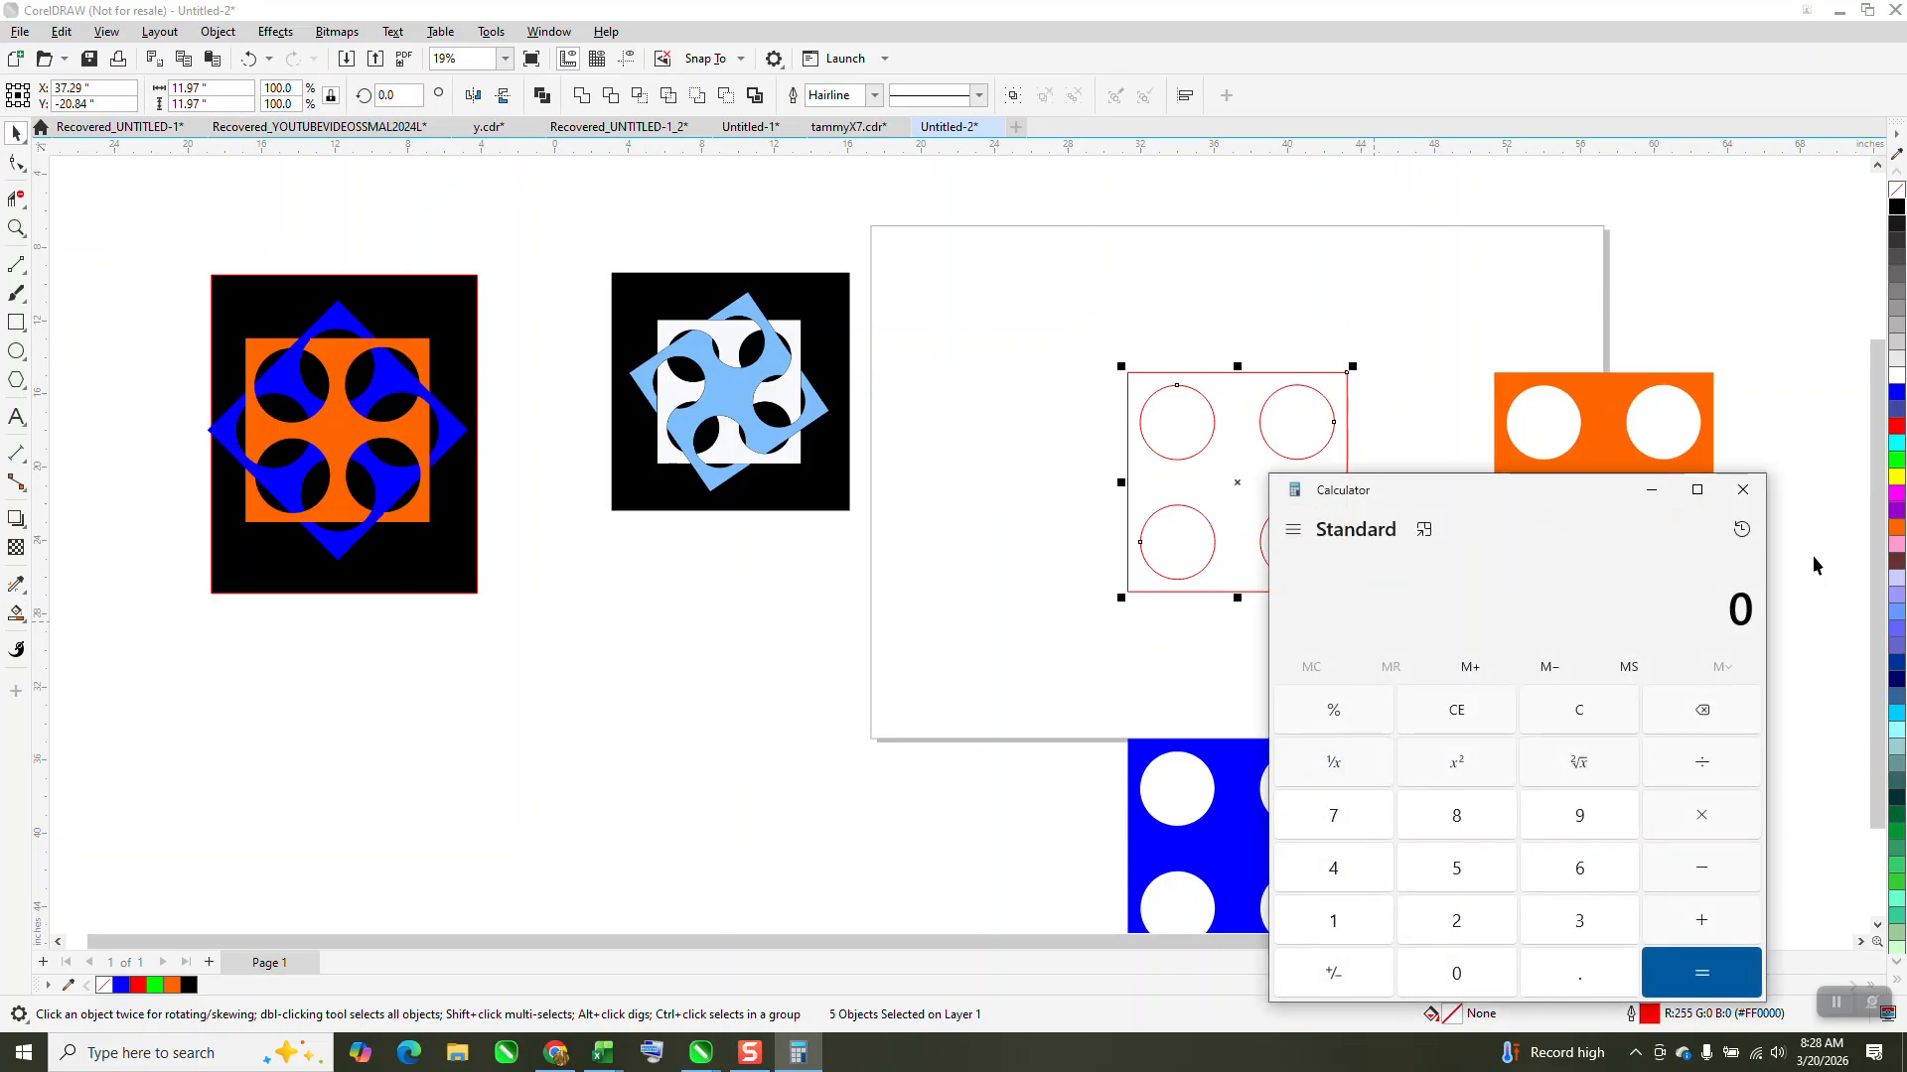
pyautogui.click(1745, 490)
pyautogui.press('Delete')
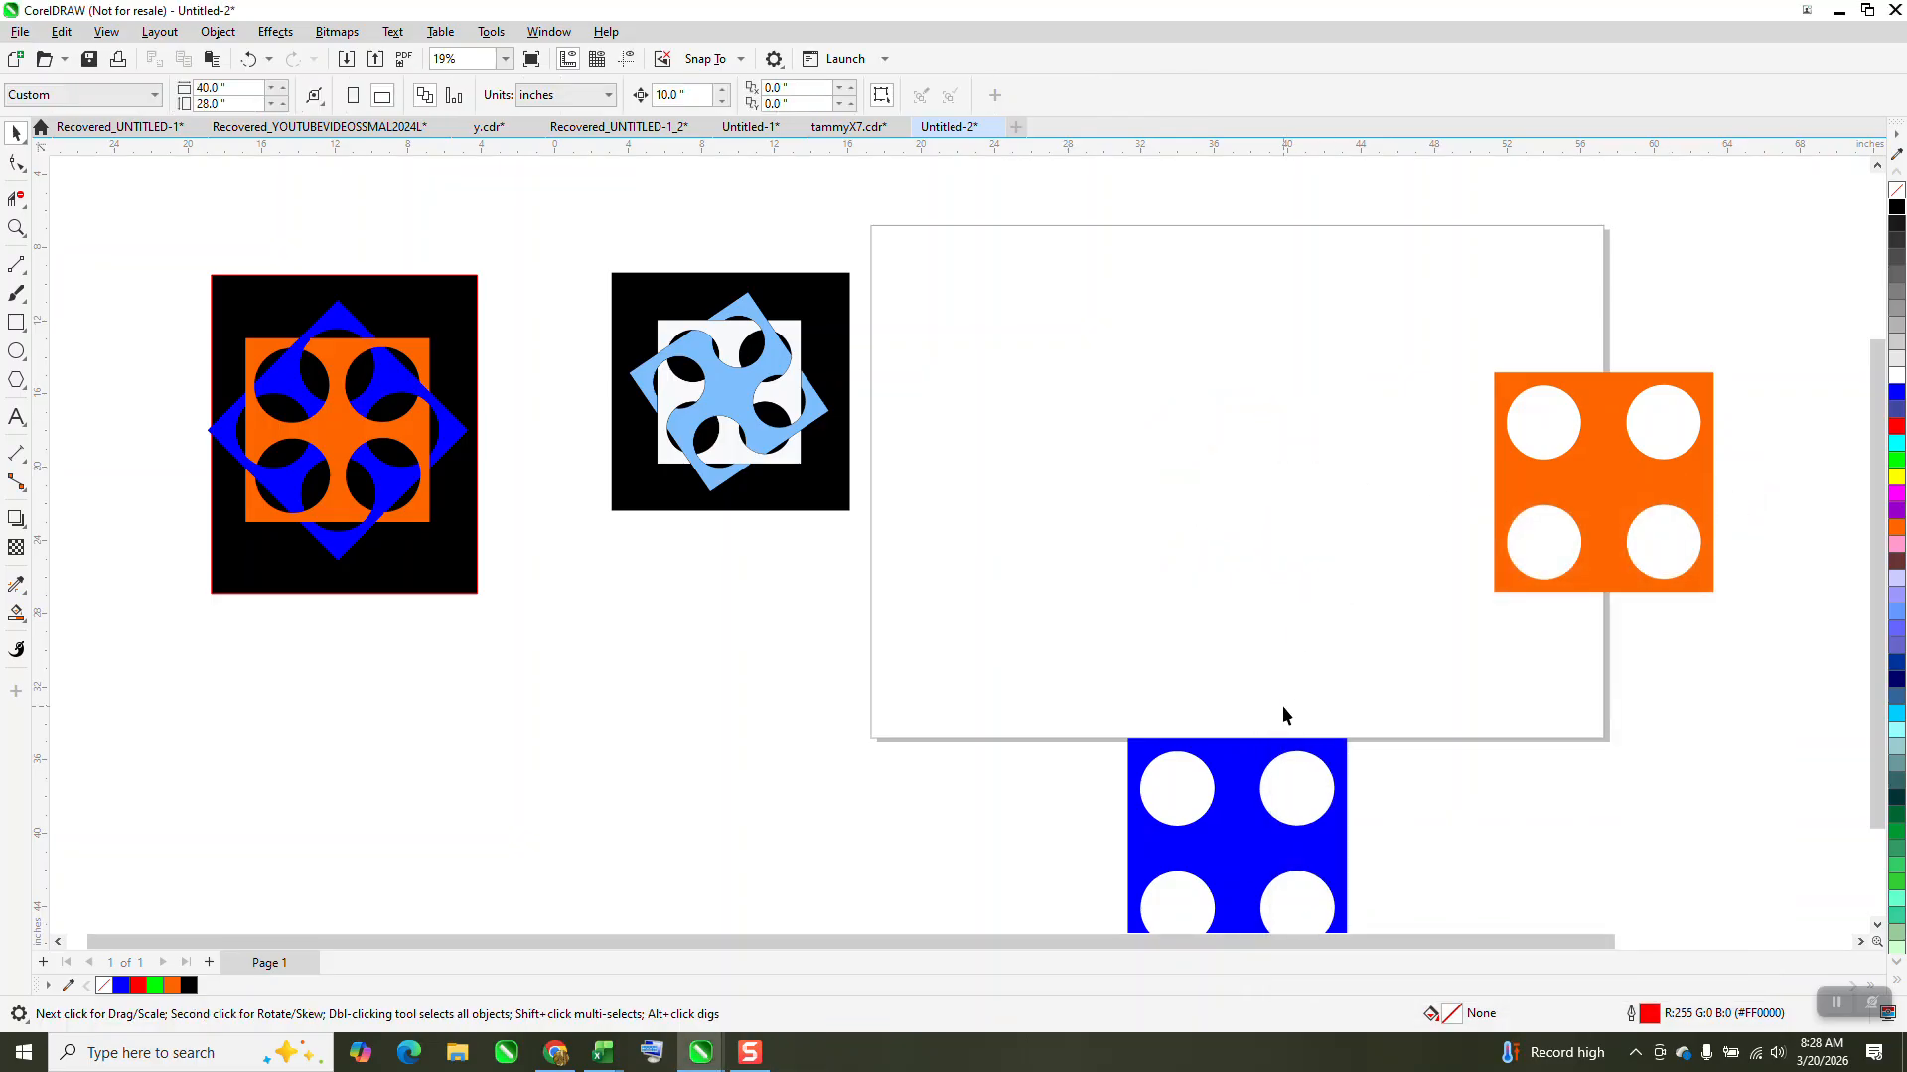
# - Move the blue shape 20 inches up to the page centre and rotate it 45 degrees
pyautogui.click(1240, 760)
pyautogui.press('Up')
pyautogui.press('Up')
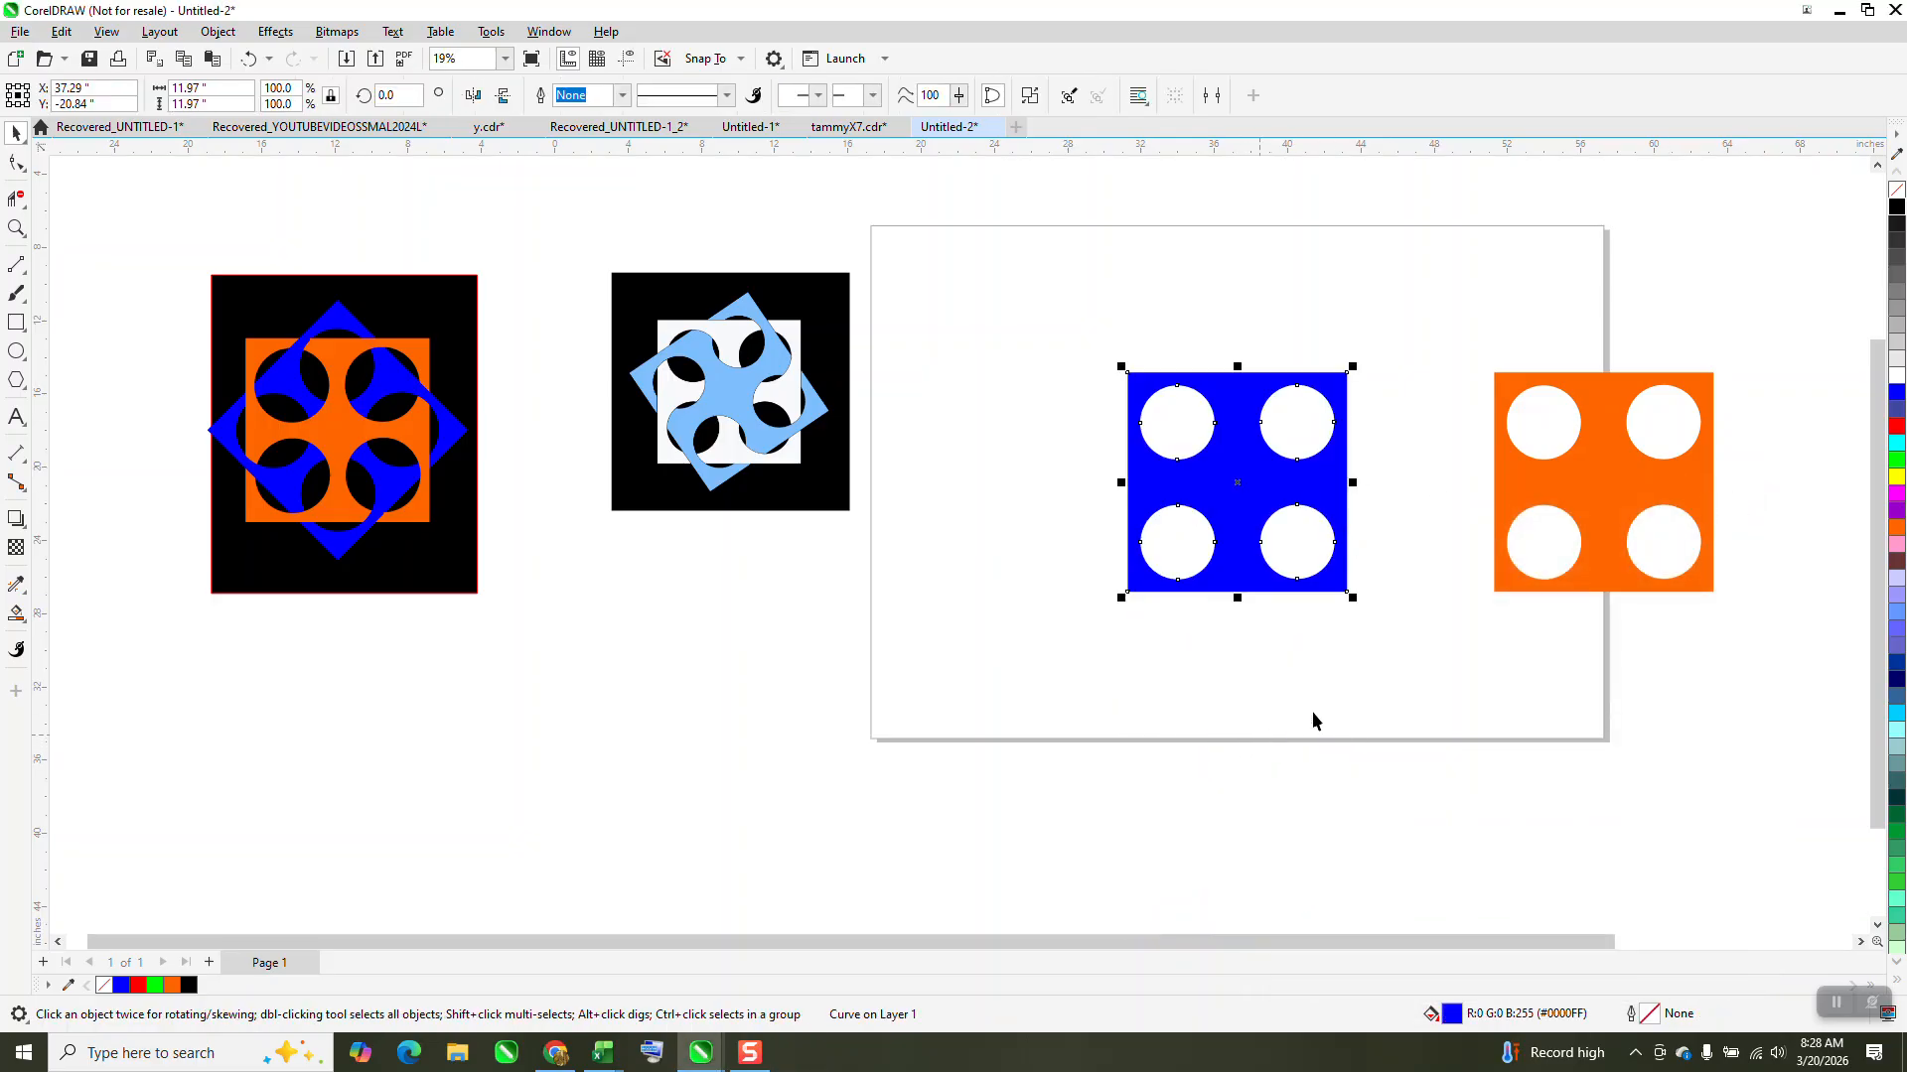
pyautogui.click(391, 94)
pyautogui.press('Return')
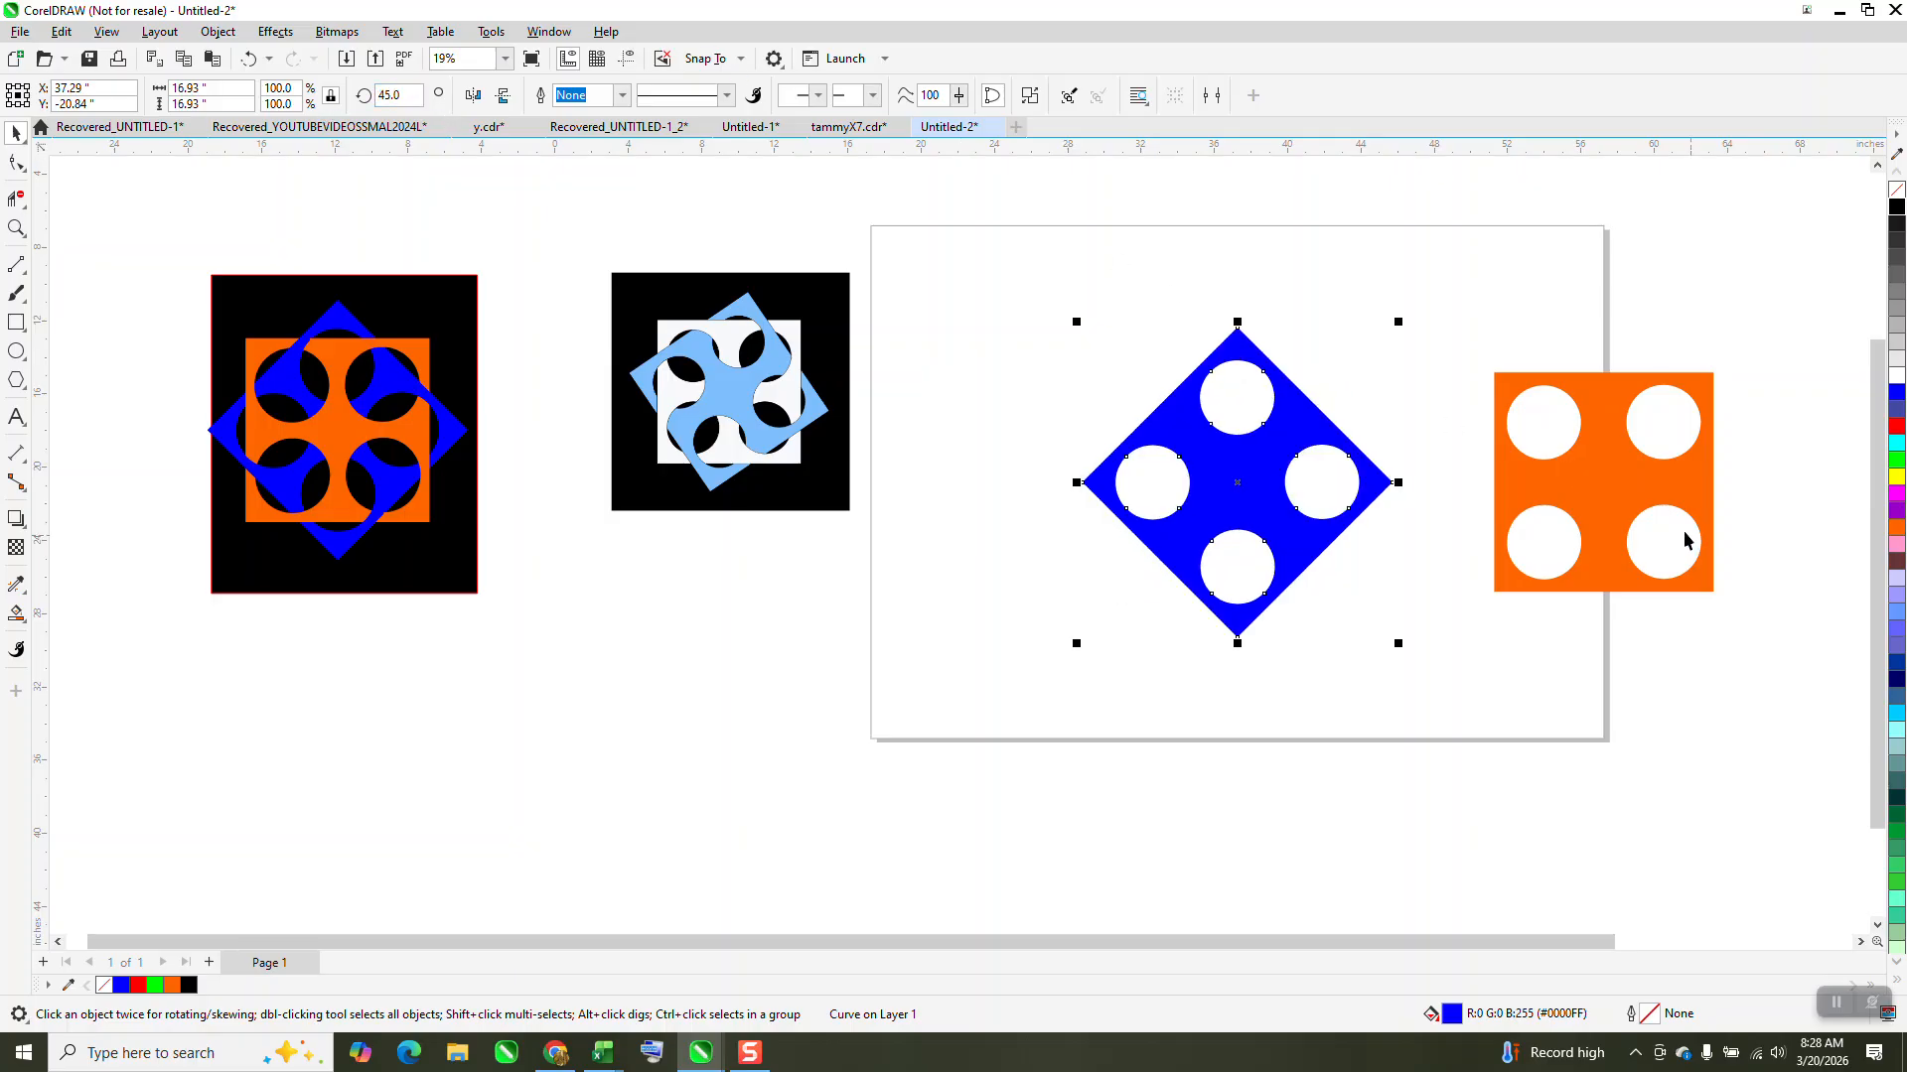
# - Move the orange shape 20 inches left so it shares its centre with the blue diamond
pyautogui.click(1630, 497)
pyautogui.press('Left')
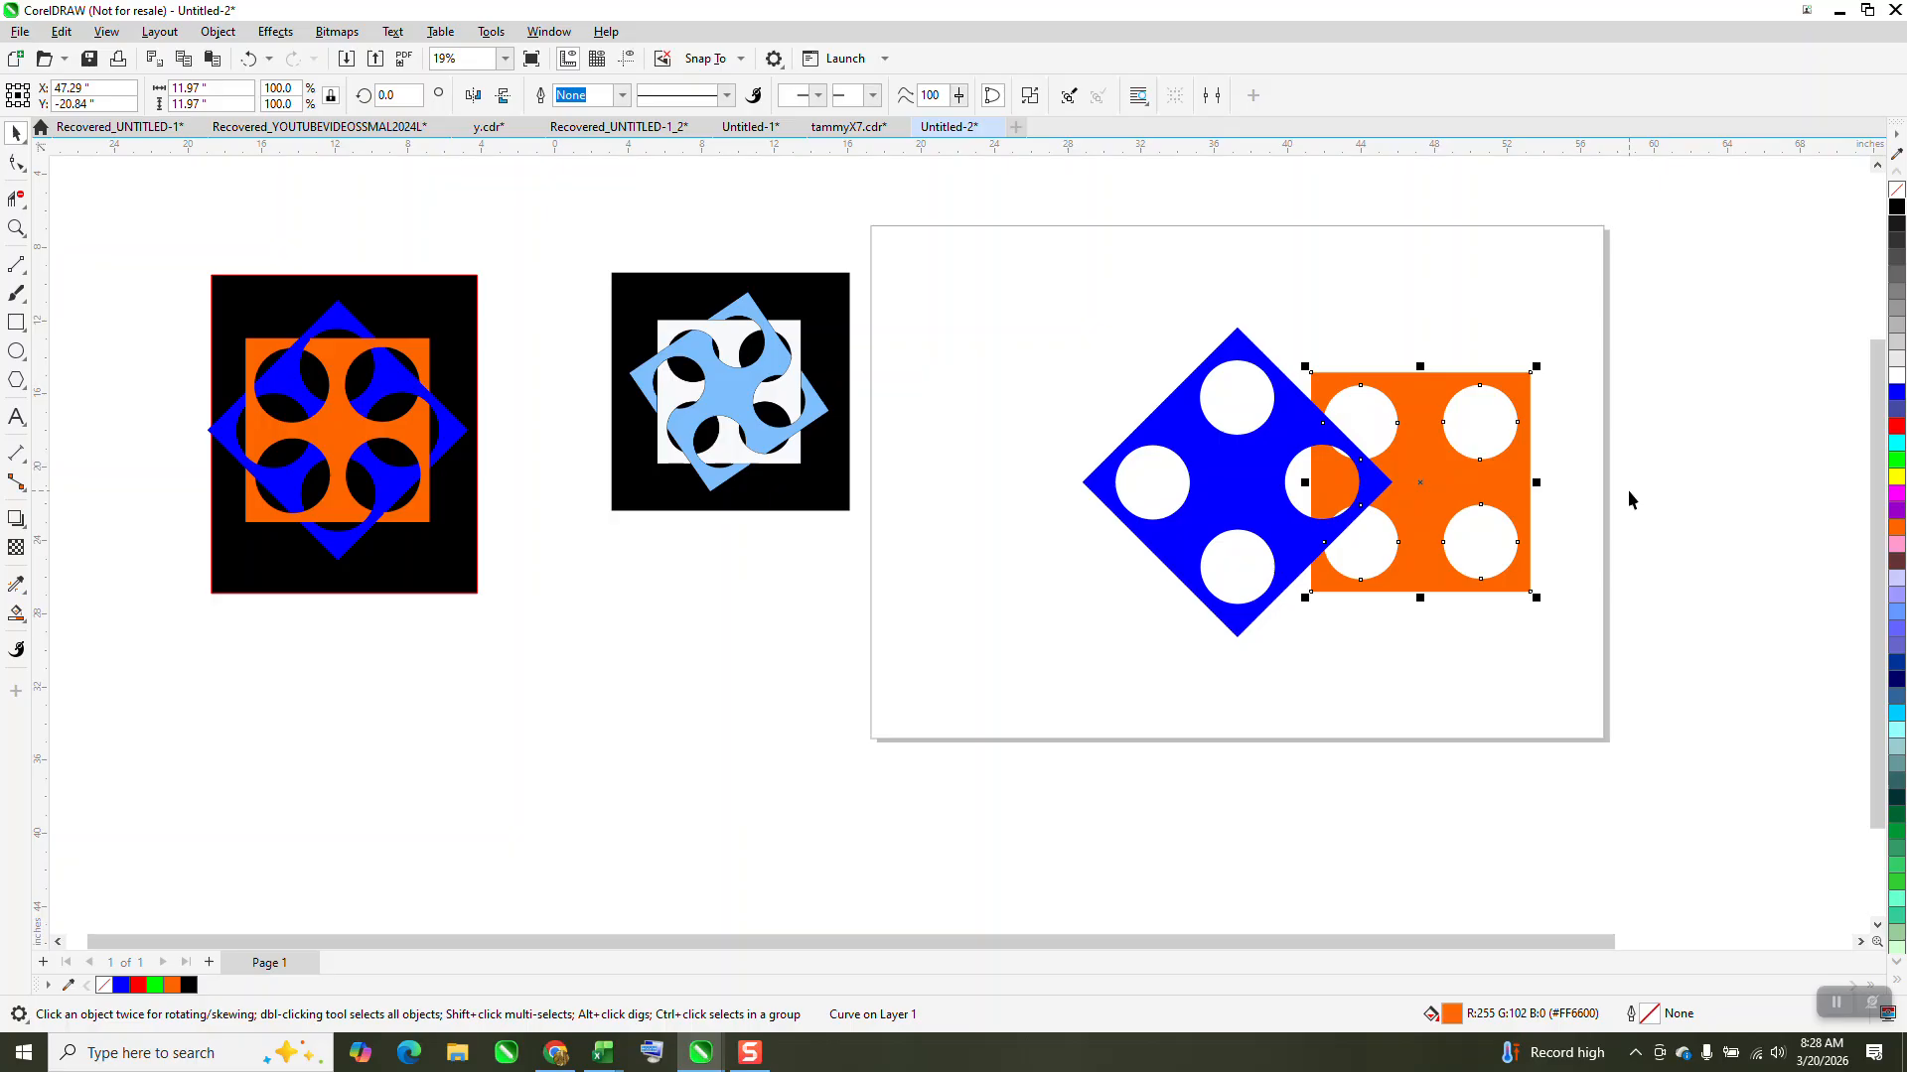
pyautogui.press('Left')
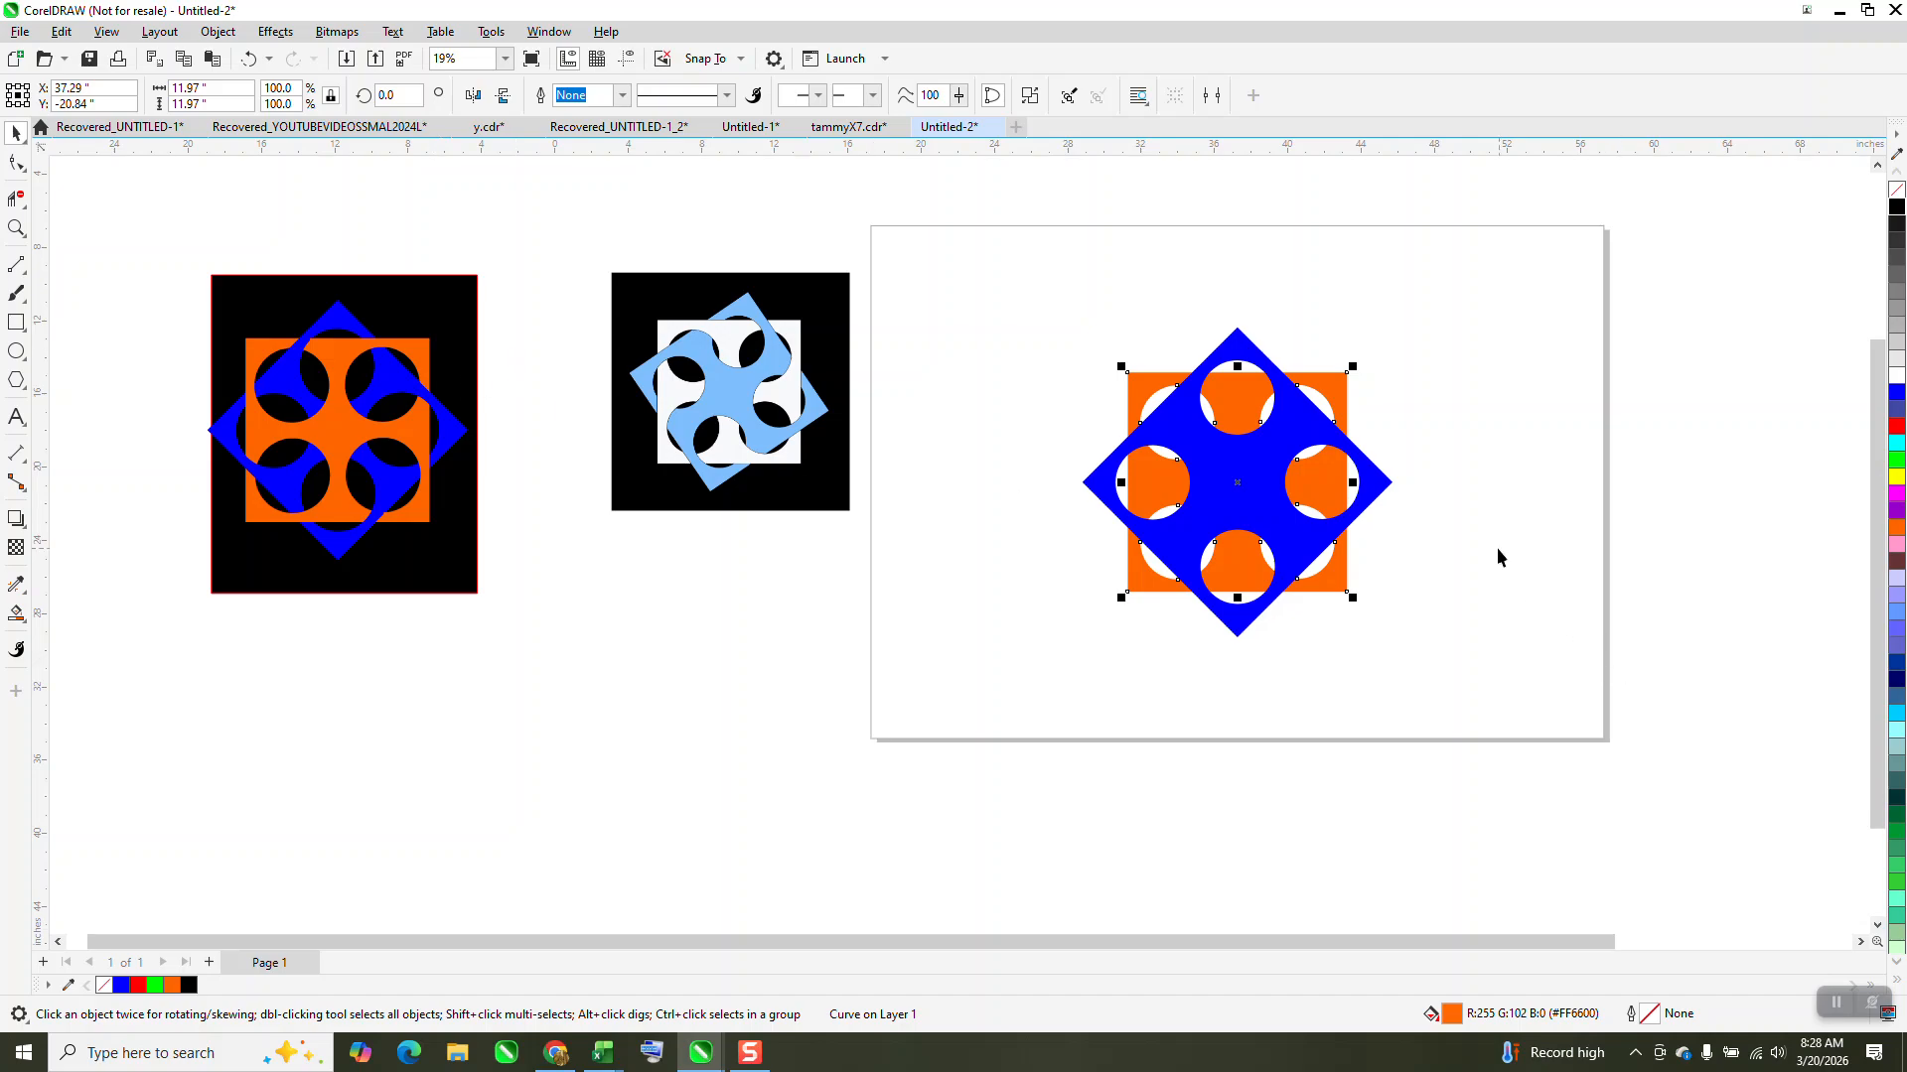
# - Undo the moves, the rotation and the deletion to restore the outlined square with its four circles
pyautogui.moveTo(1067, 313); pyautogui.dragTo(1569, 665)
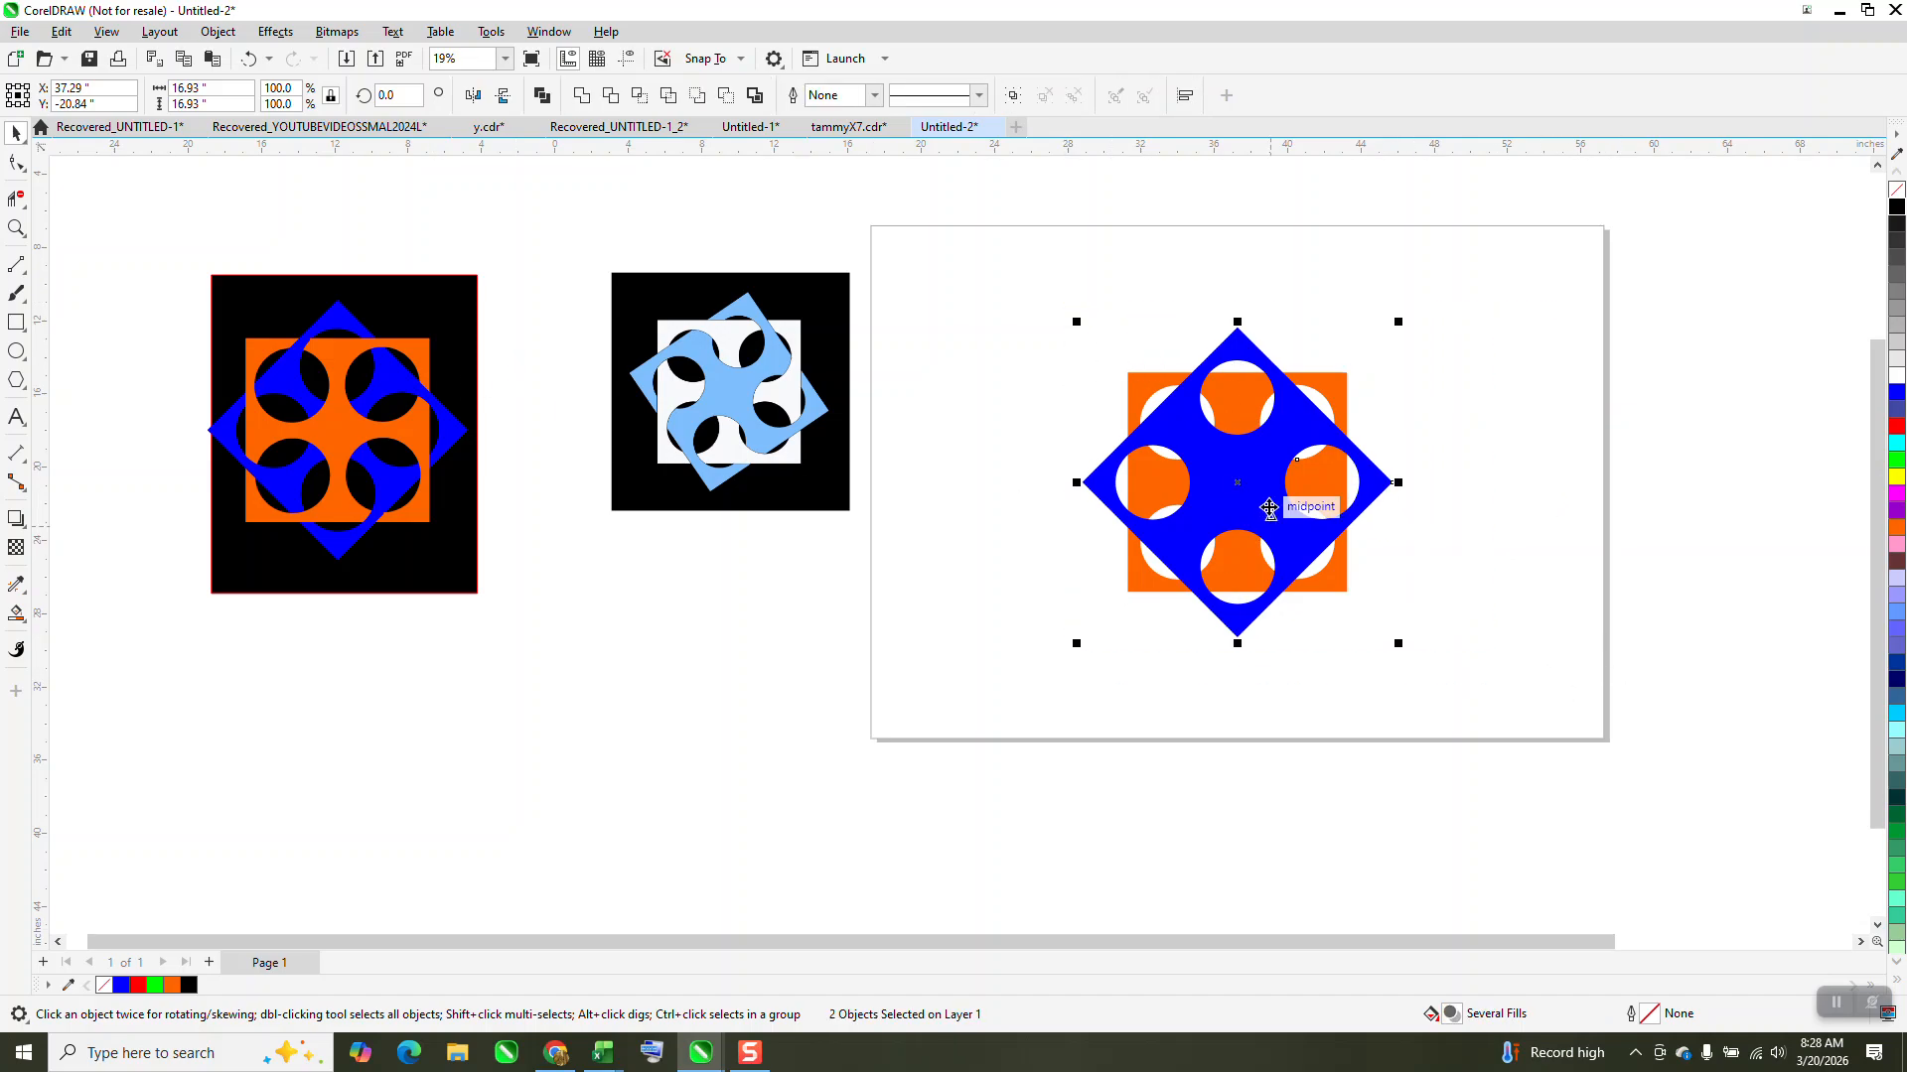
pyautogui.click(250, 60)
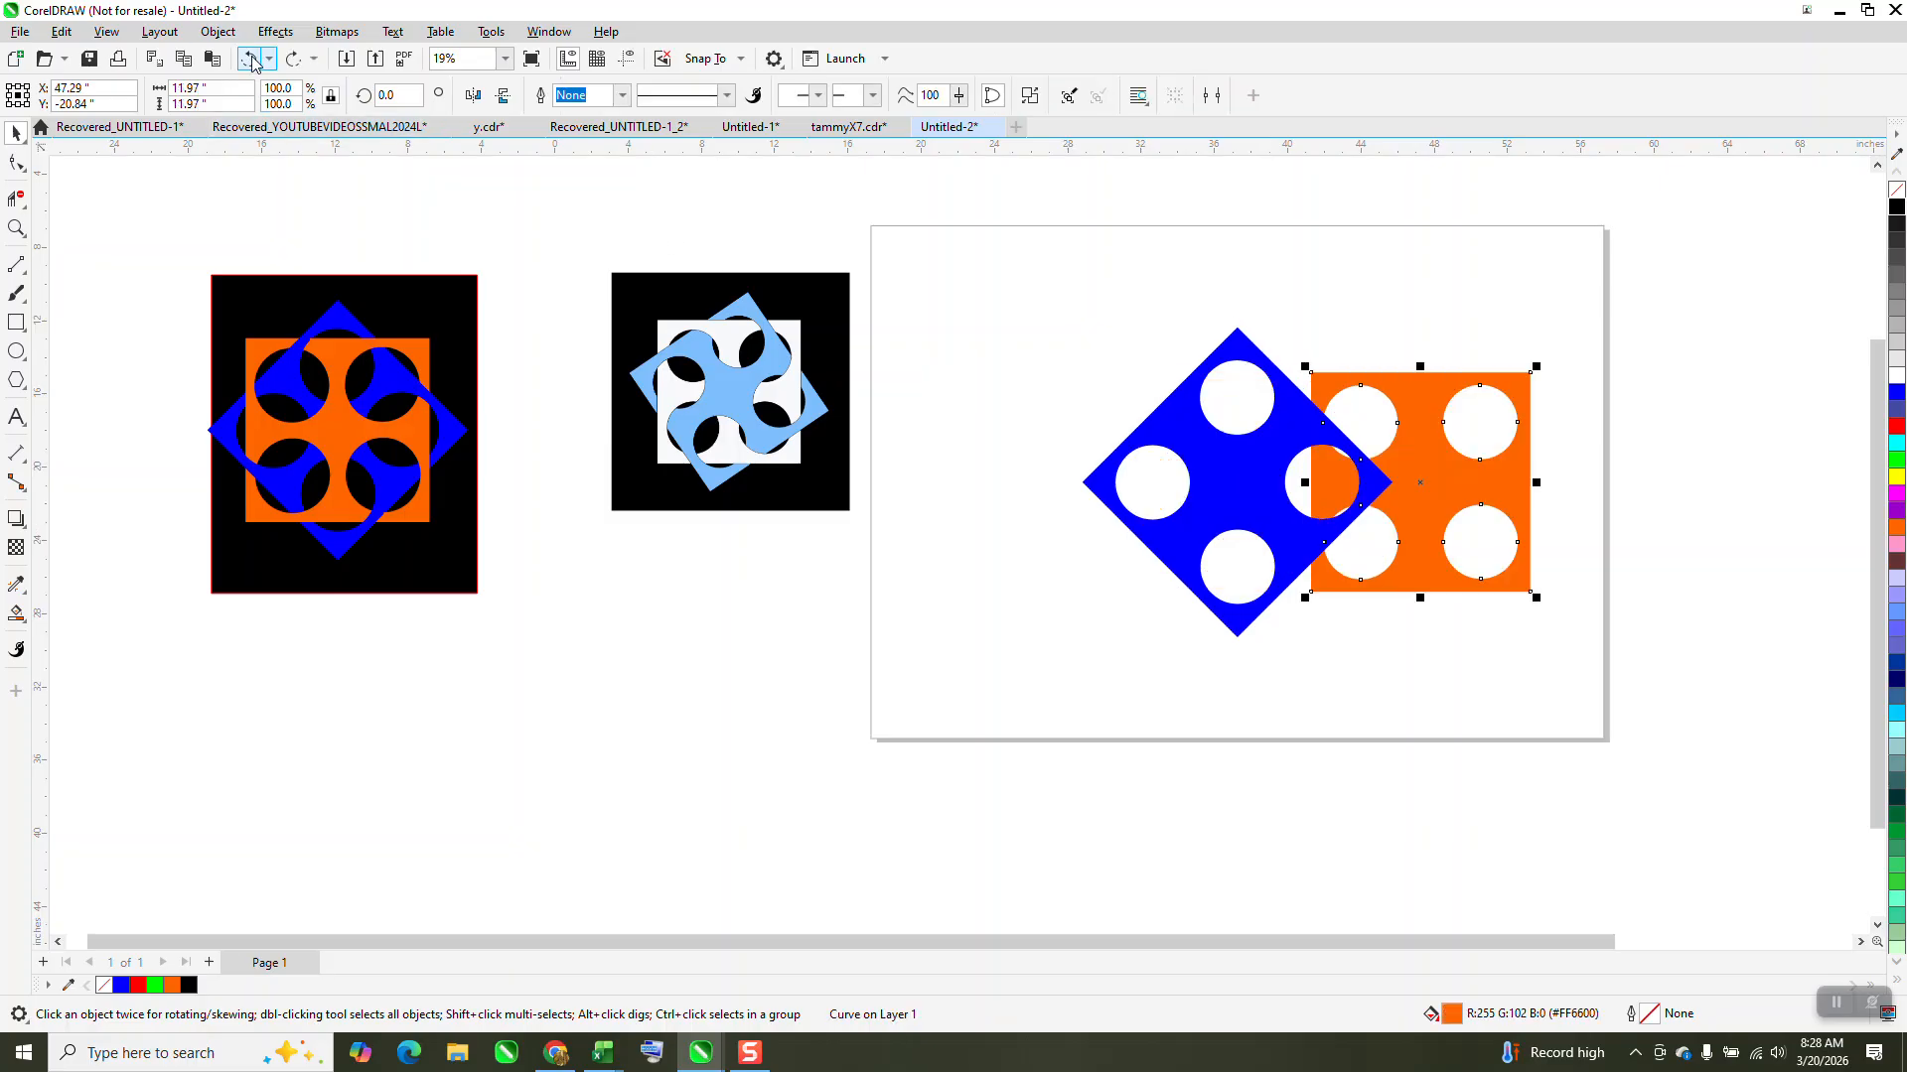
pyautogui.click(252, 61)
pyautogui.click(253, 61)
pyautogui.click(252, 60)
pyautogui.click(252, 60)
pyautogui.click(253, 61)
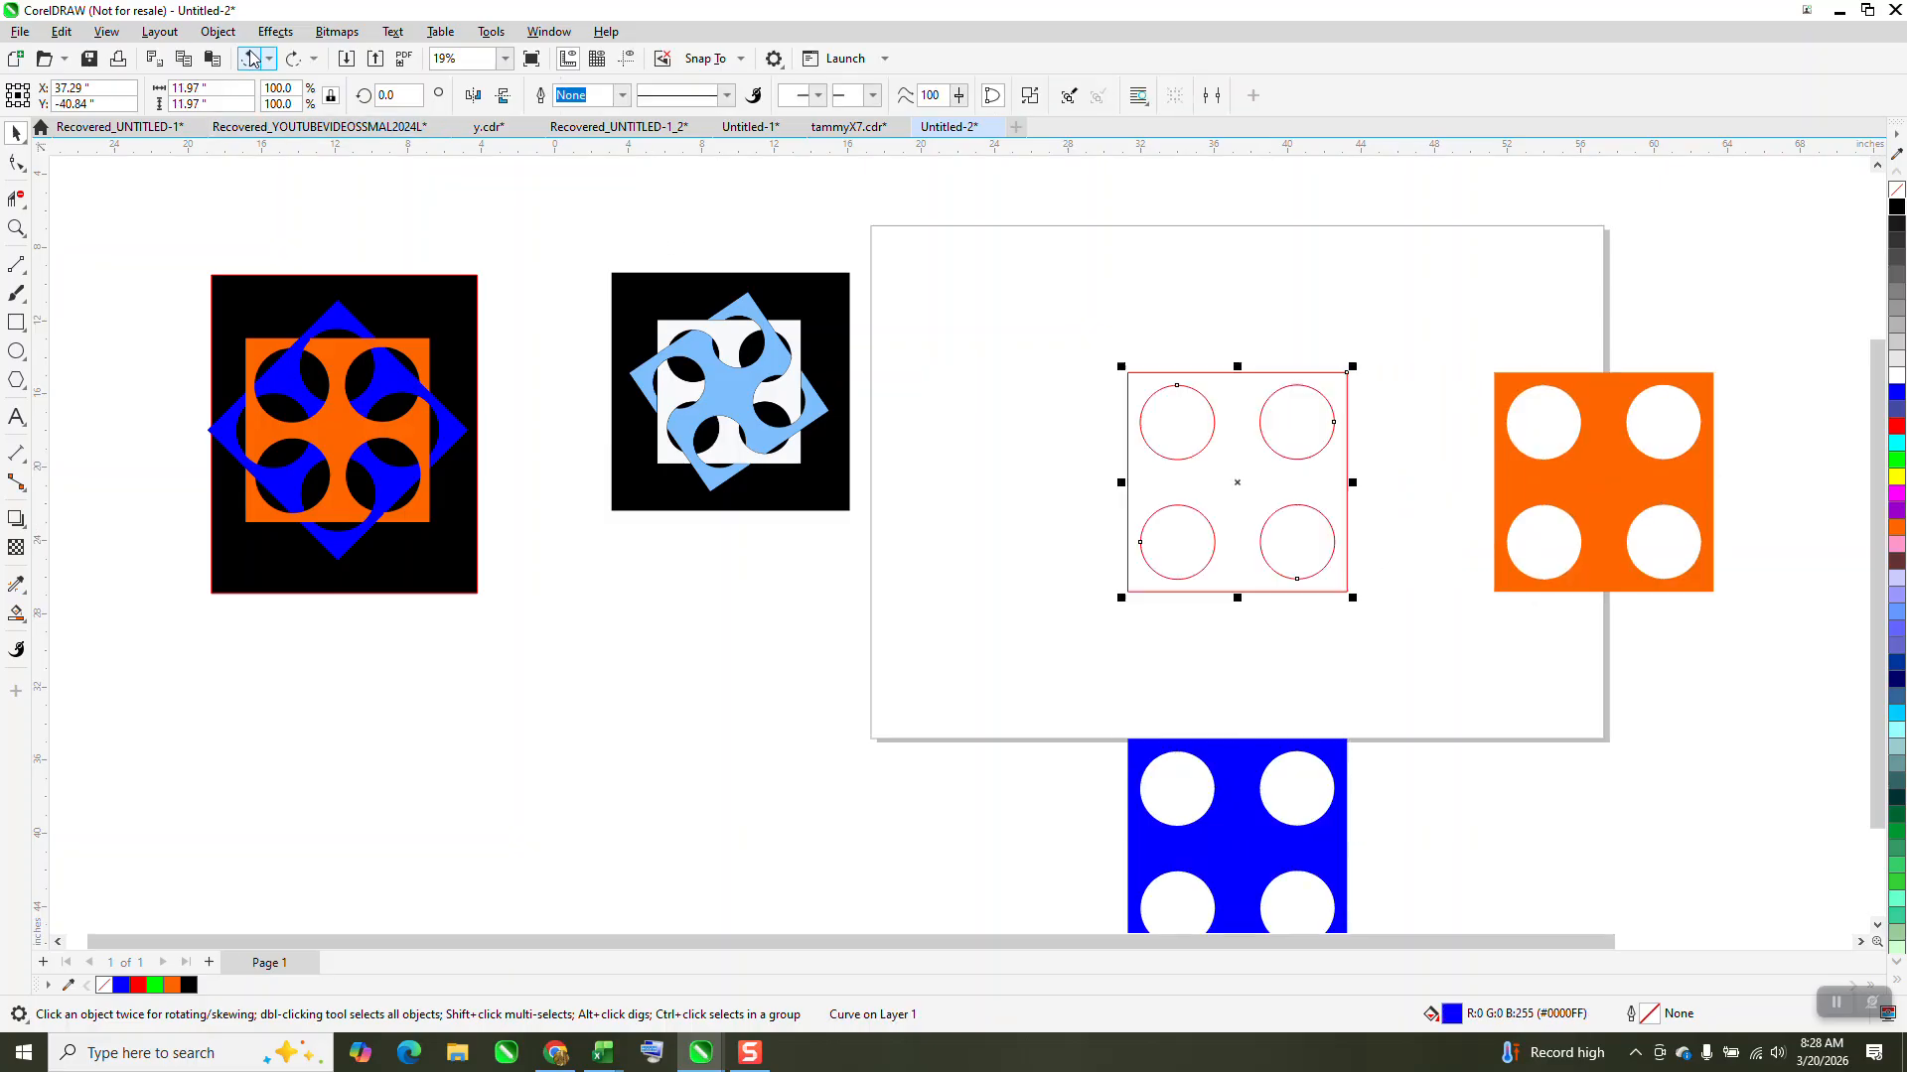
# - Enlarge the upper-left circle about its centre to about 4.83 inches in diameter
pyautogui.click(1174, 349)
pyautogui.click(1198, 433)
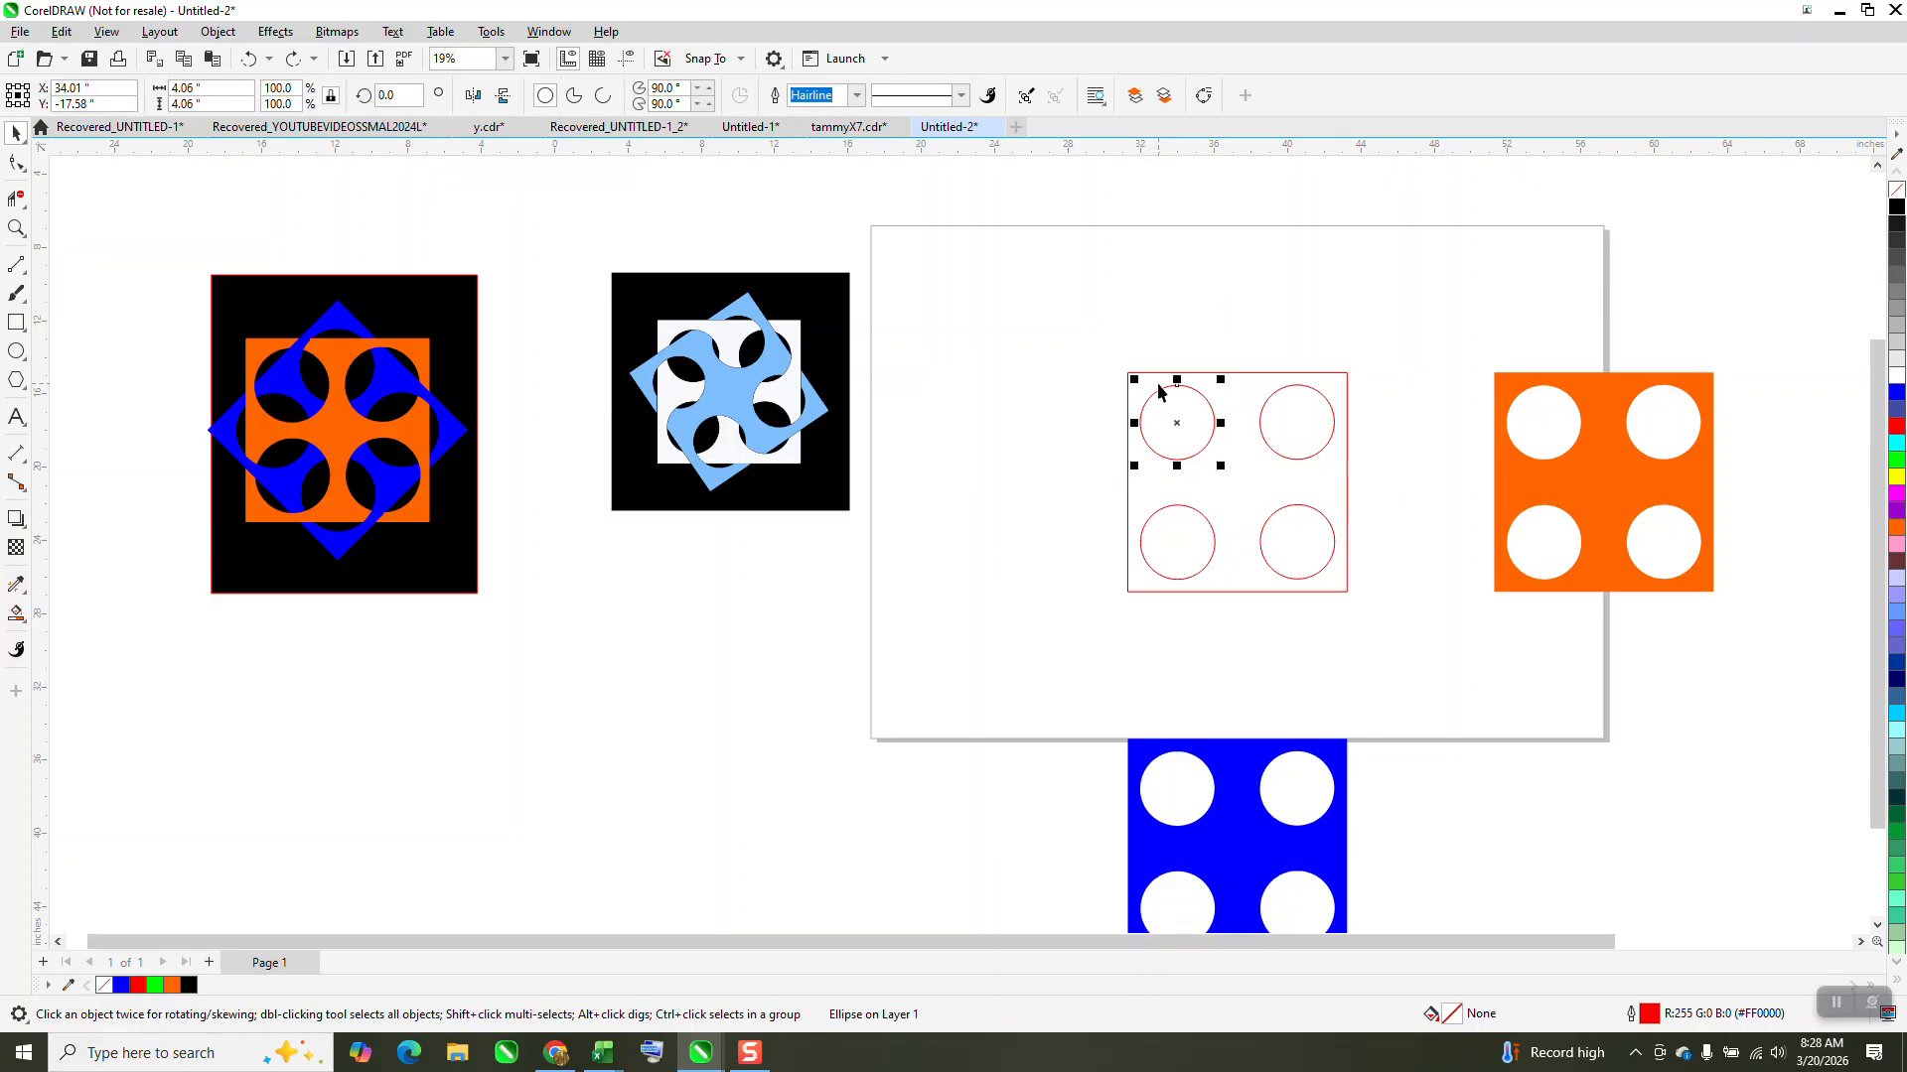
pyautogui.moveTo(1221, 468); pyautogui.dragTo(1229, 489)
# - Delete the other three smaller circles from the outlined square
pyautogui.click(1292, 421)
pyautogui.press('Delete')
pyautogui.moveTo(1087, 469); pyautogui.dragTo(1409, 659)
pyautogui.press('Delete')
# - Copy the enlarged circle around the square's centre in 90-degree rotations so each corner has one
pyautogui.click(1208, 425)
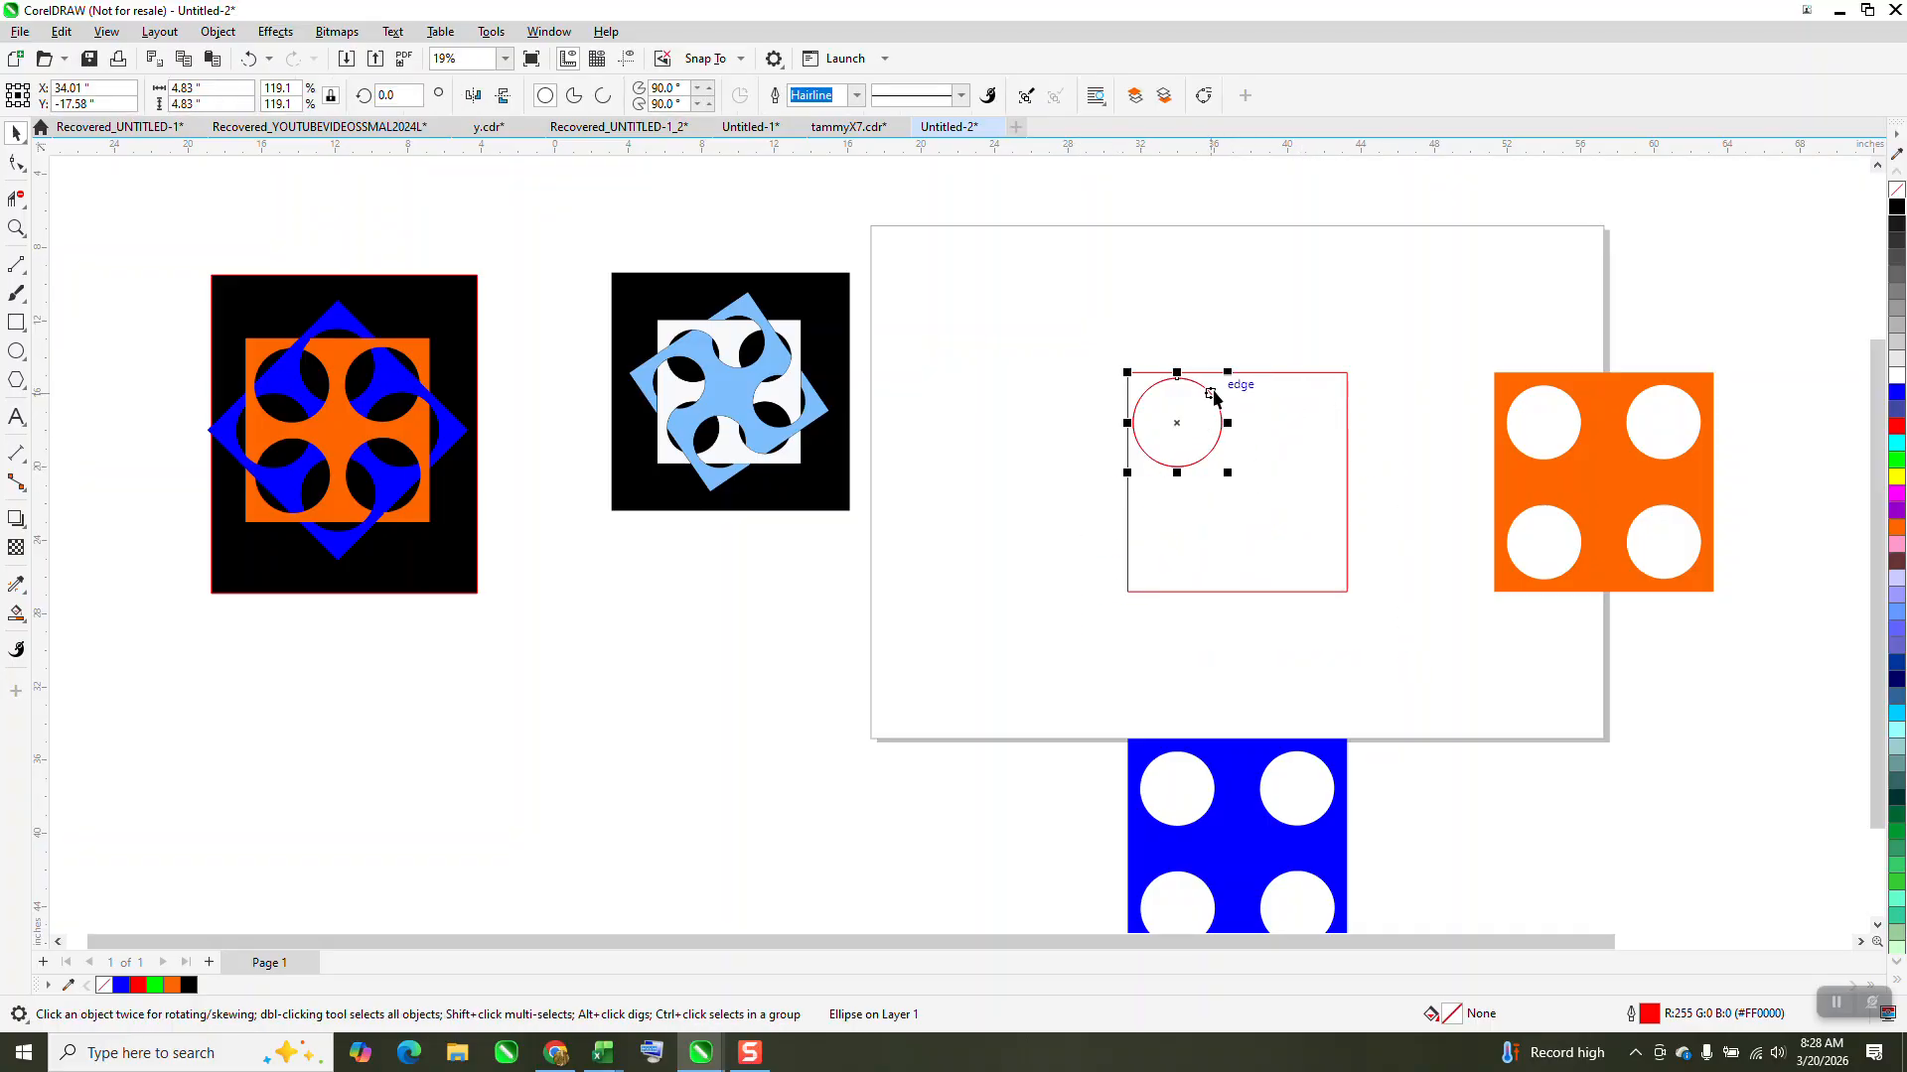
pyautogui.click(388, 96)
pyautogui.write('90')
pyautogui.press('Return')
pyautogui.hotkey('ctrl', 'r')
pyautogui.hotkey('ctrl', 'r')
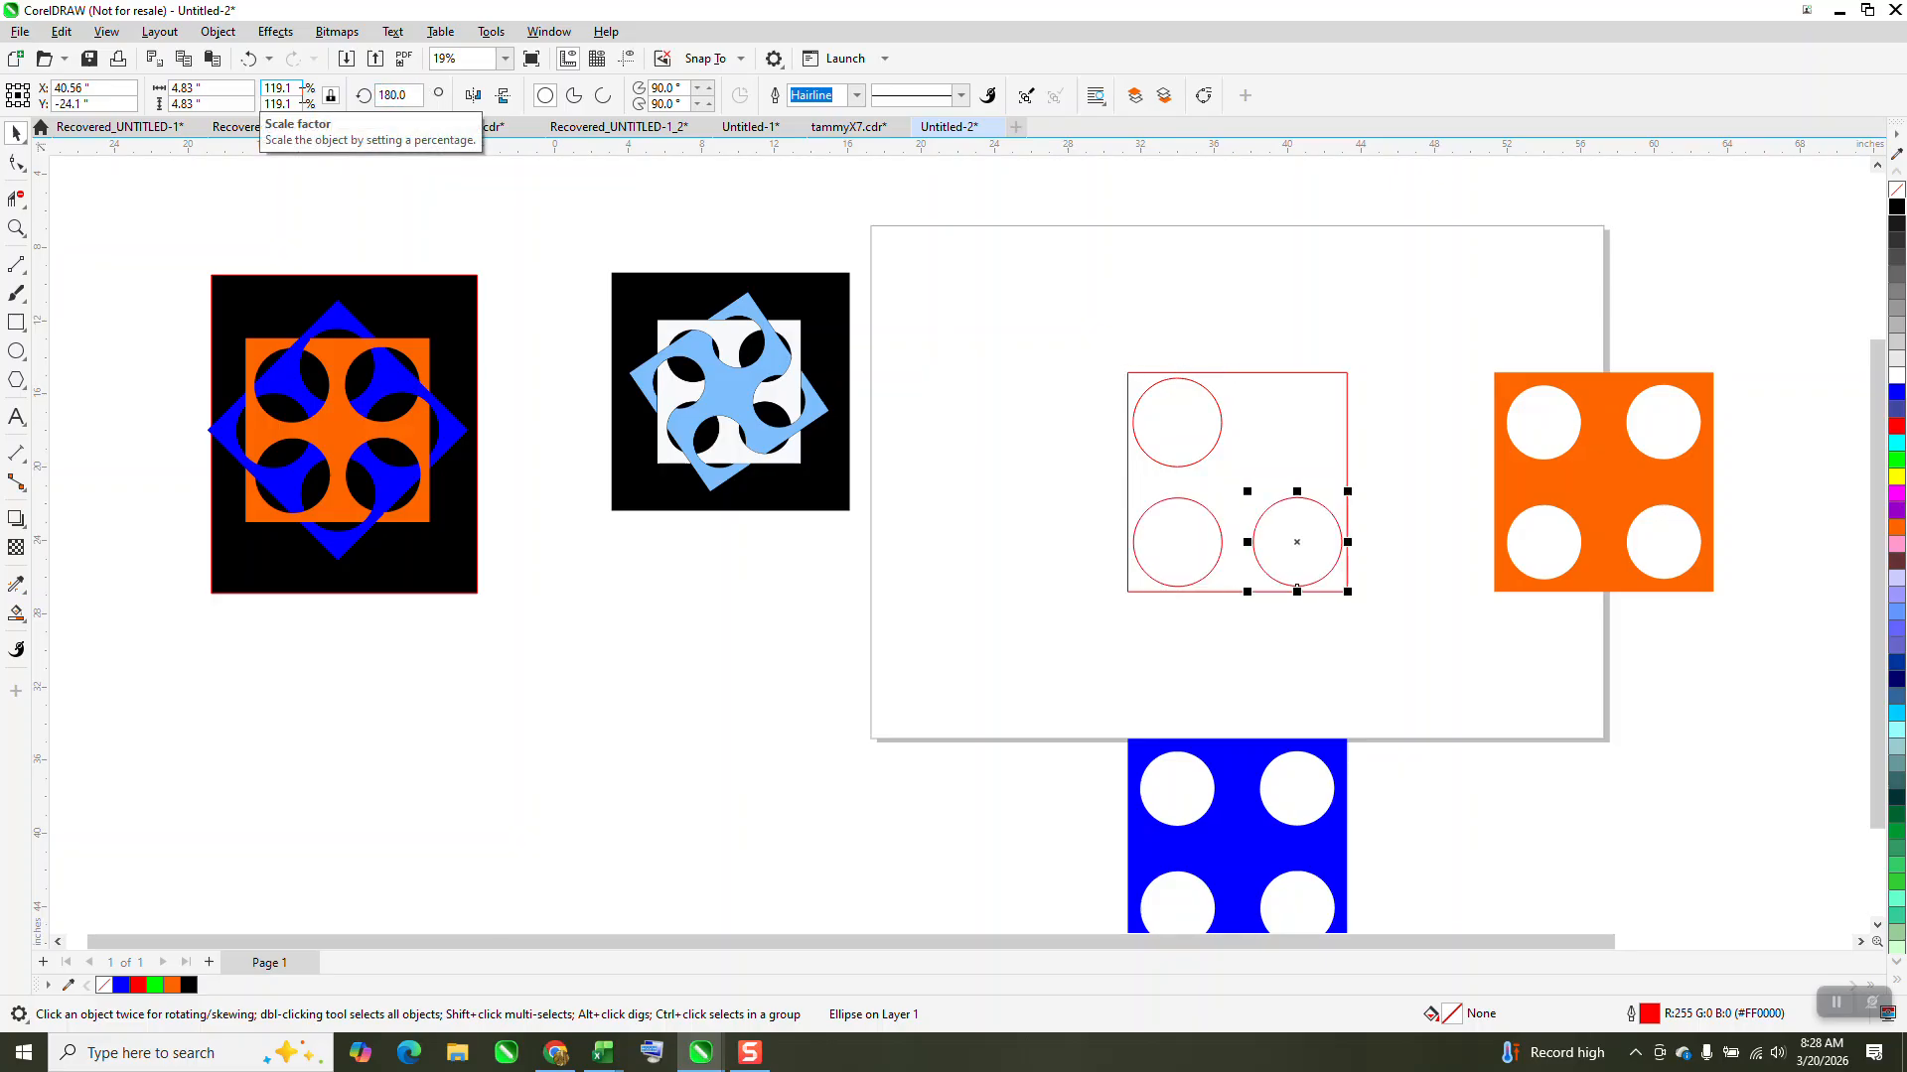
# - Delete the old orange and blue filled shapes with the smaller holes
pyautogui.click(1633, 545)
pyautogui.press('Delete')
pyautogui.click(1277, 759)
pyautogui.press('Delete')
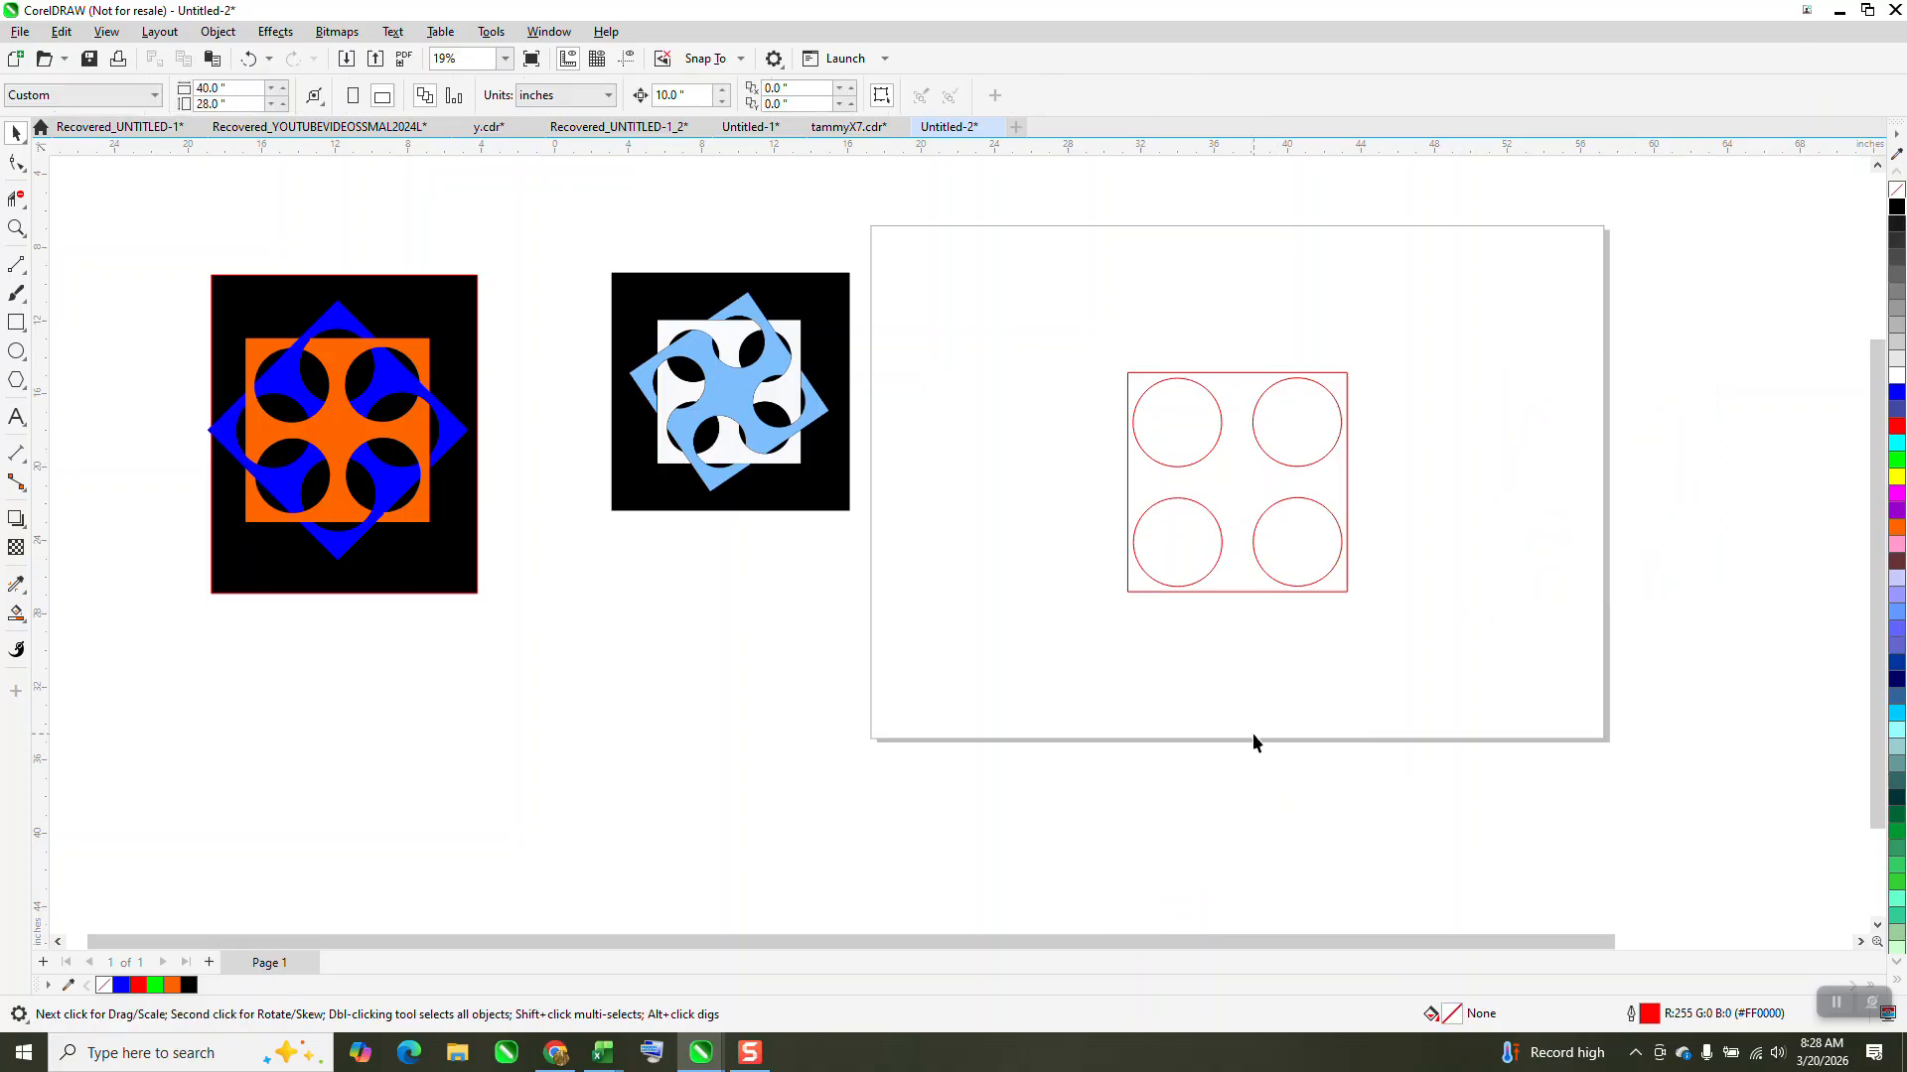
# - Smart-fill the area around the enlarged circles with blue and move the filled shape 20 inches right
pyautogui.click(16, 614)
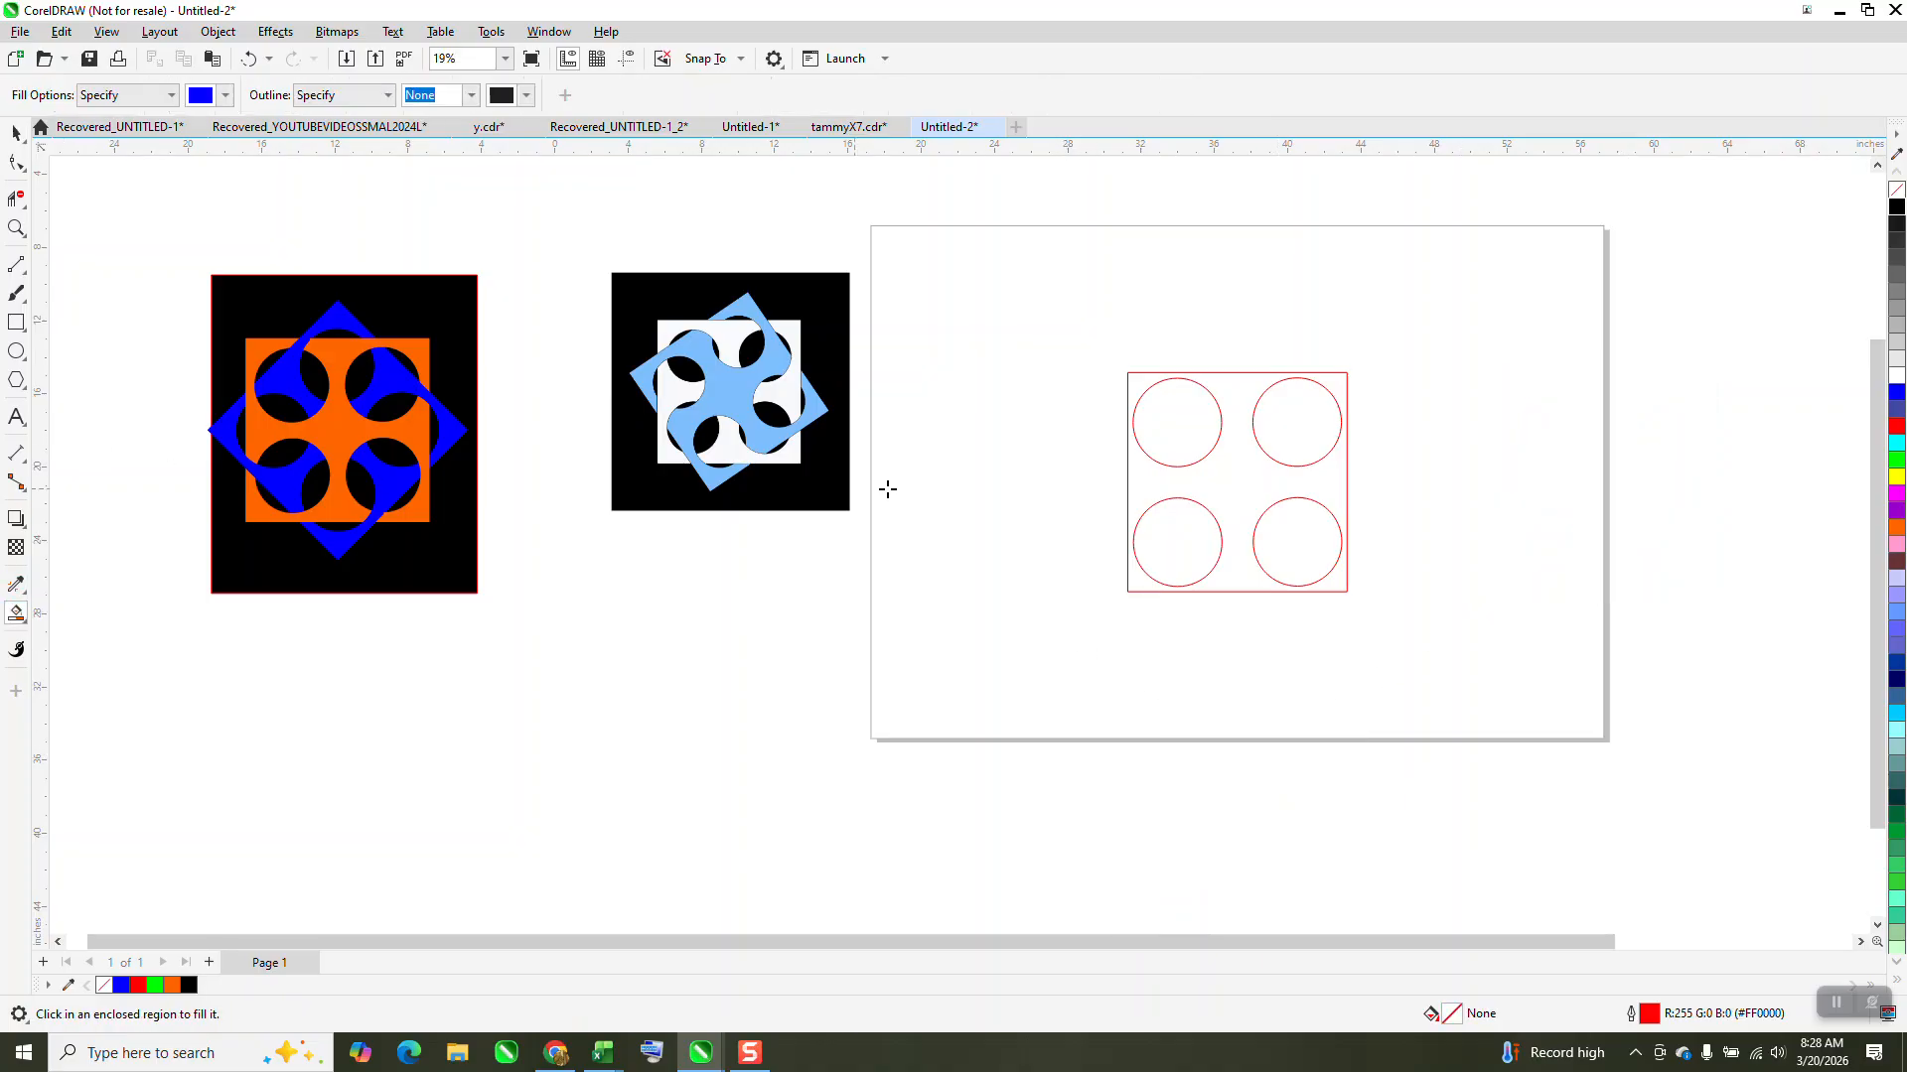
pyautogui.click(1237, 469)
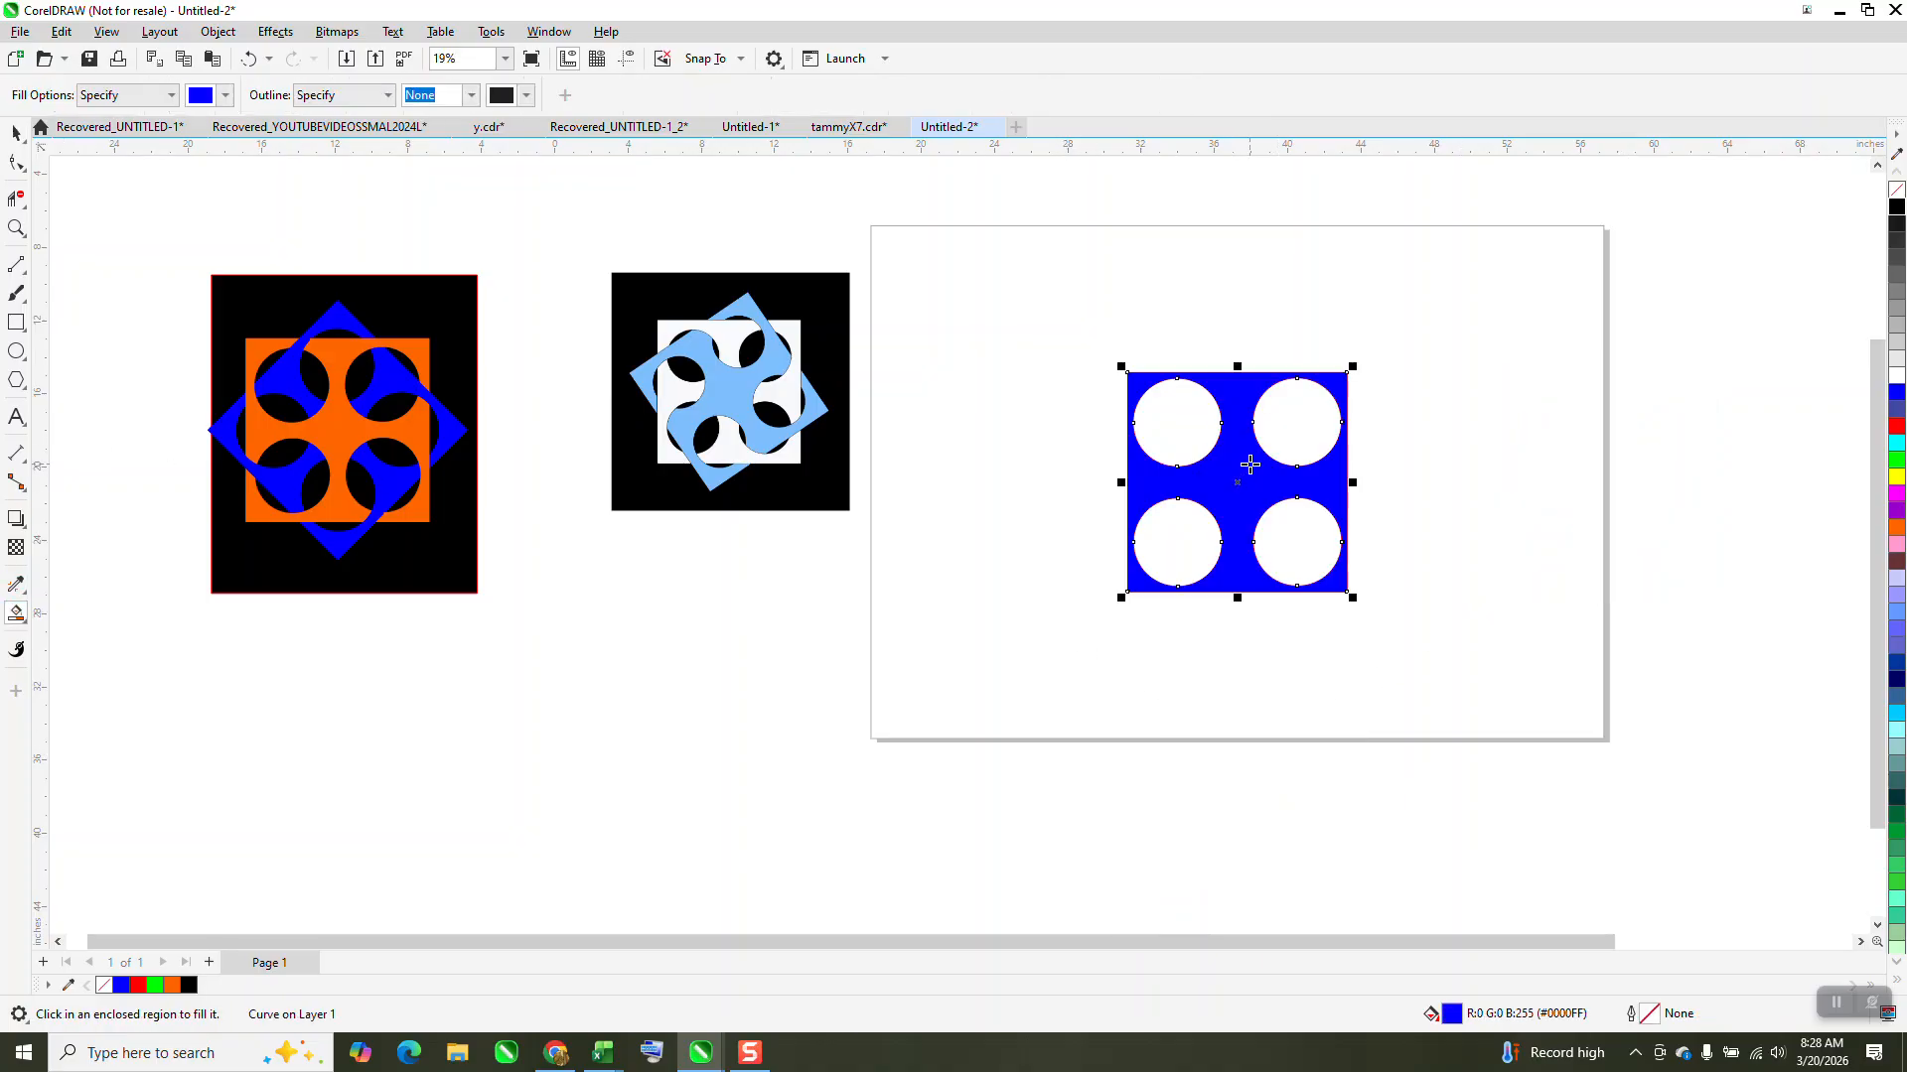
pyautogui.press('Right')
pyautogui.press('Right')
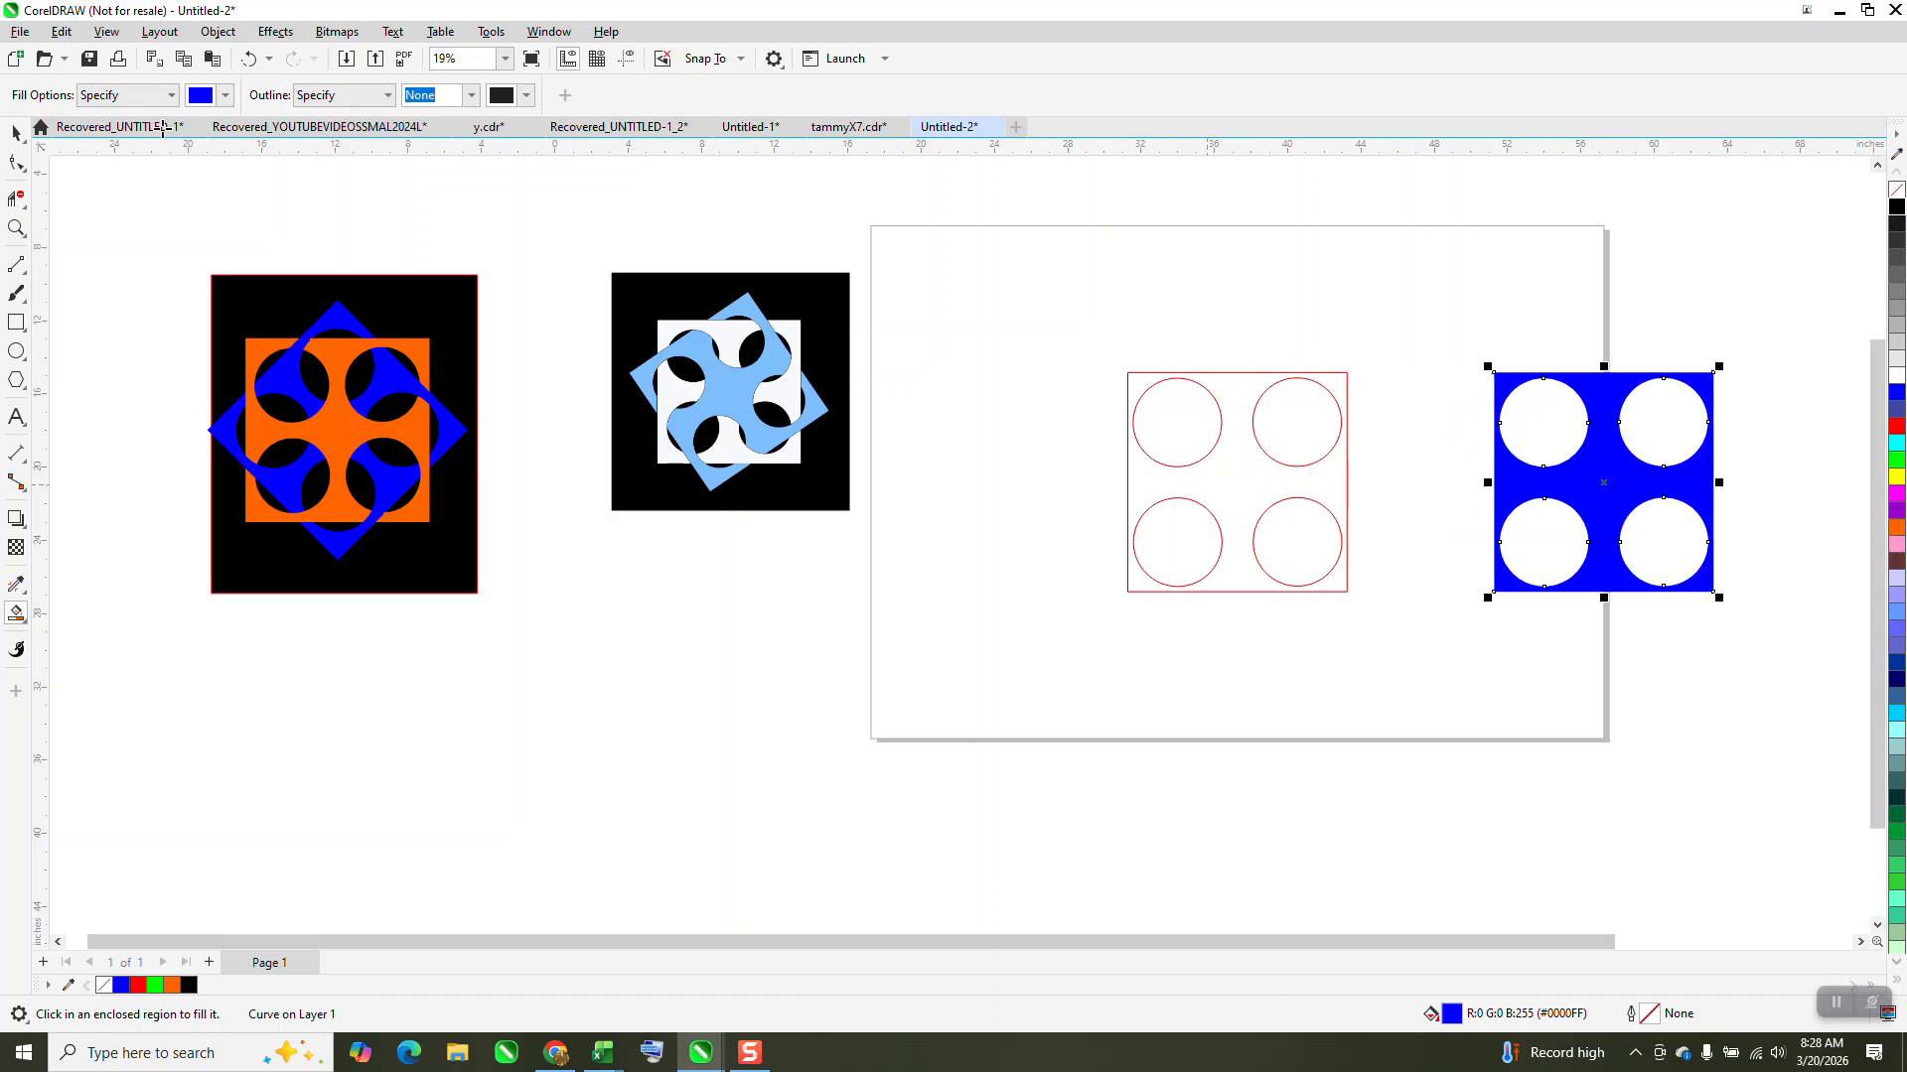
# - Smart-fill the area around the enlarged circles with red and move the filled shape 20 inches straight down from the outlines
pyautogui.click(227, 95)
pyautogui.click(335, 218)
pyautogui.click(1241, 494)
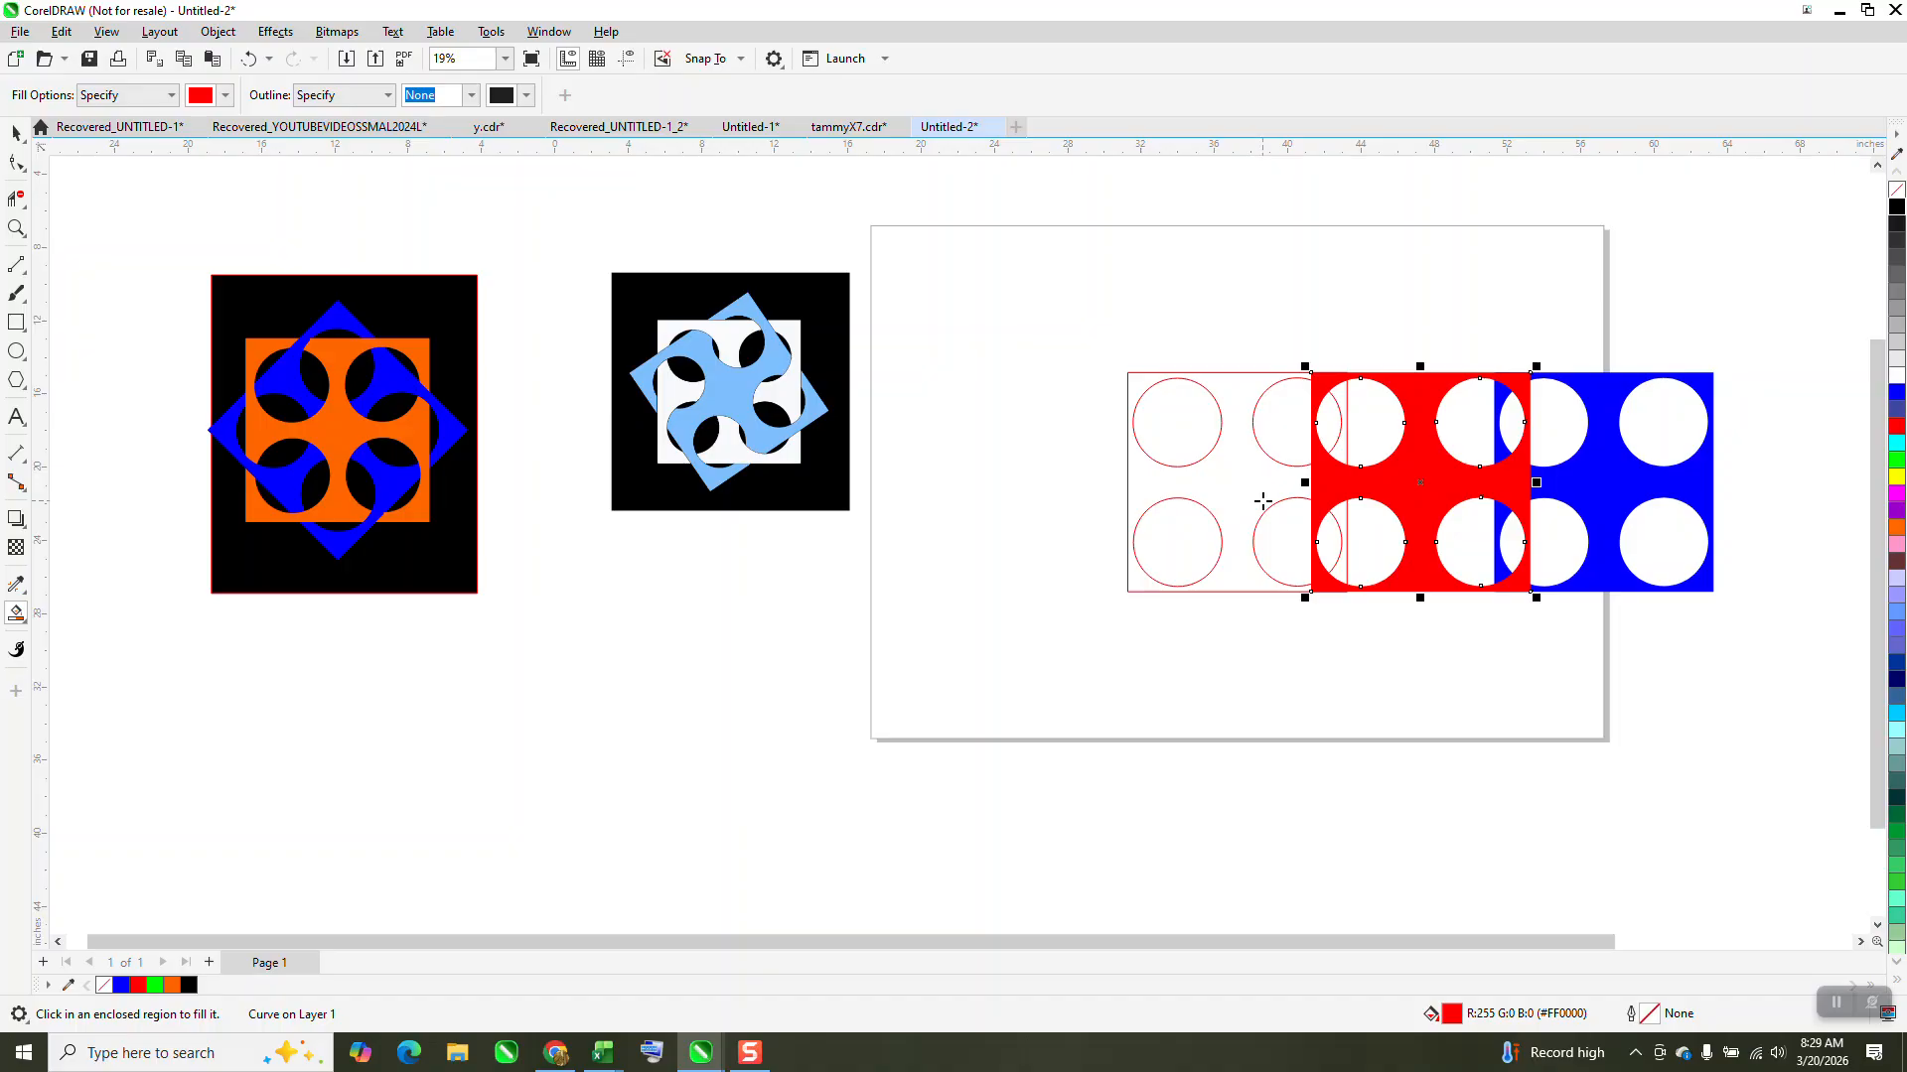
pyautogui.press('Down')
pyautogui.press('Left')
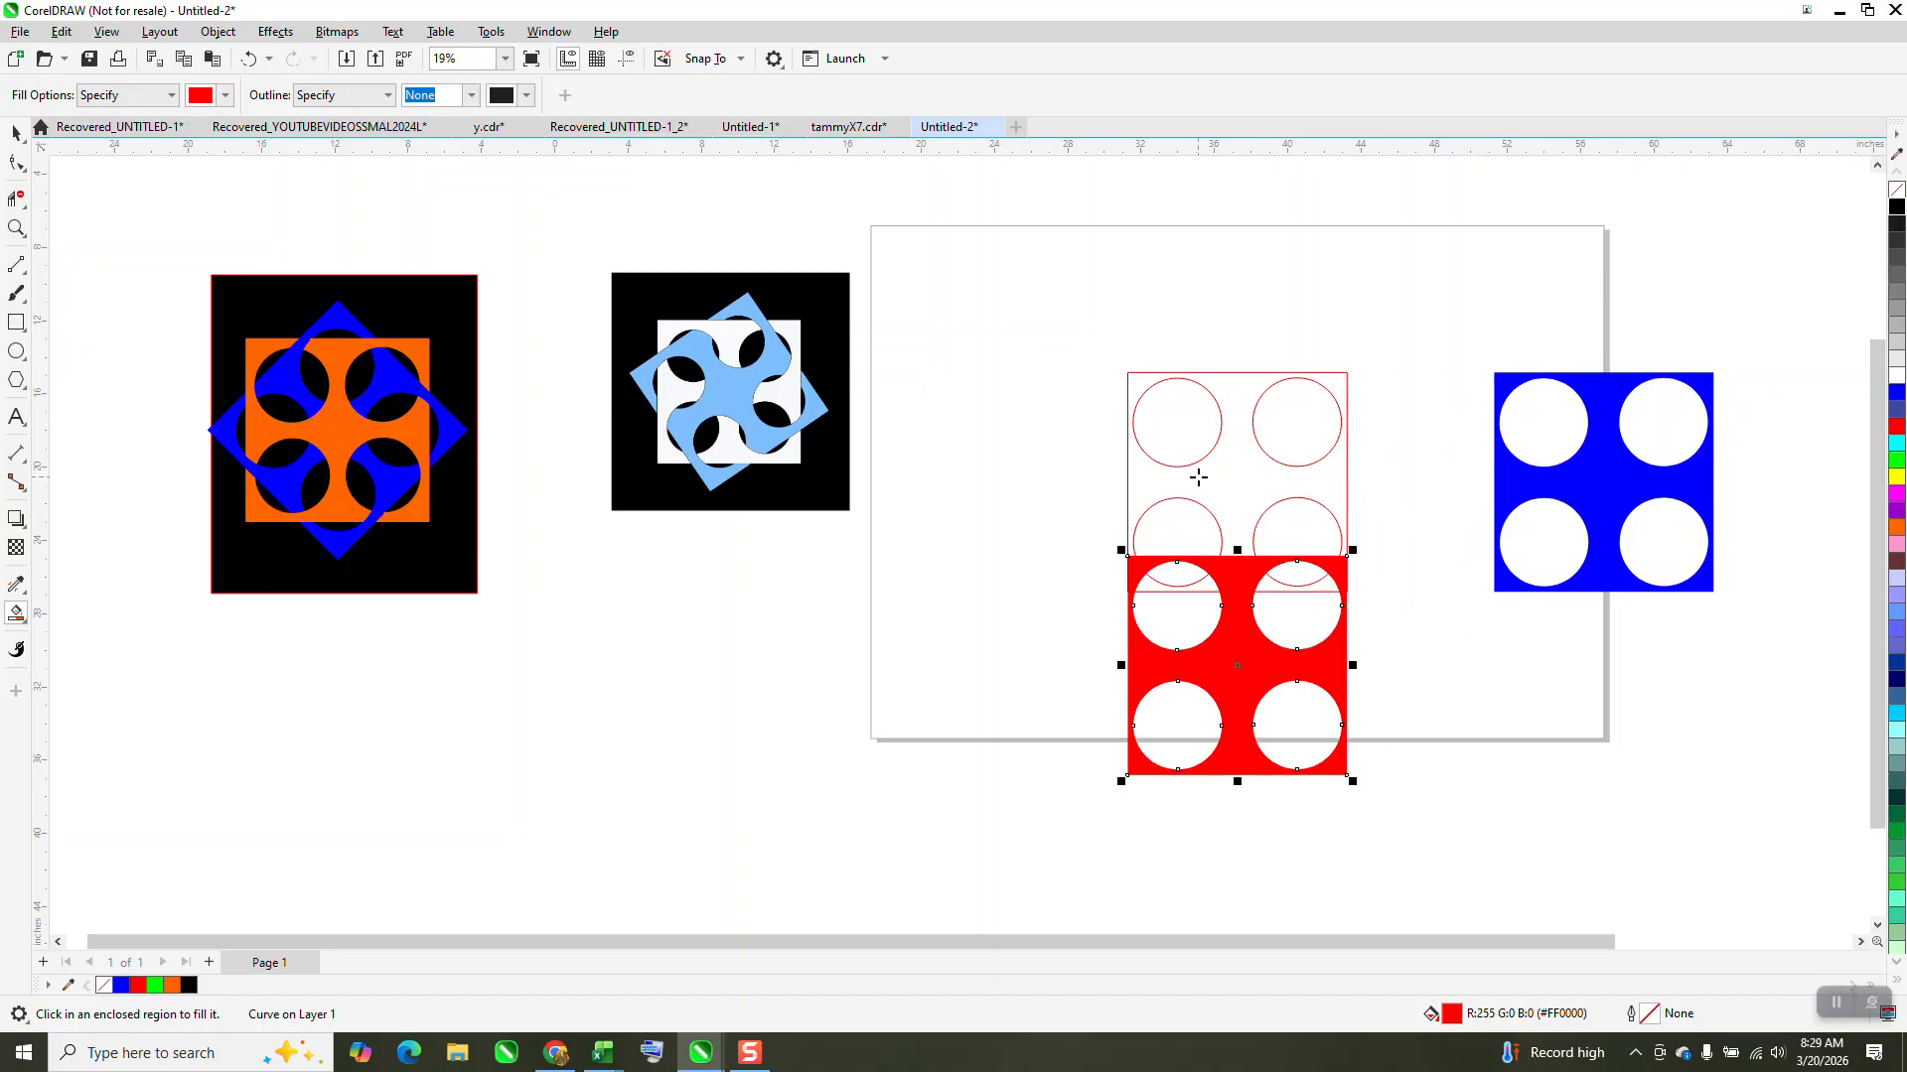
pyautogui.press('Down')
# - Move the outlined square and its four circles 20 inches up, above the page
pyautogui.click(17, 133)
pyautogui.moveTo(1073, 340); pyautogui.dragTo(1487, 695)
pyautogui.press('Up')
pyautogui.press('Up')
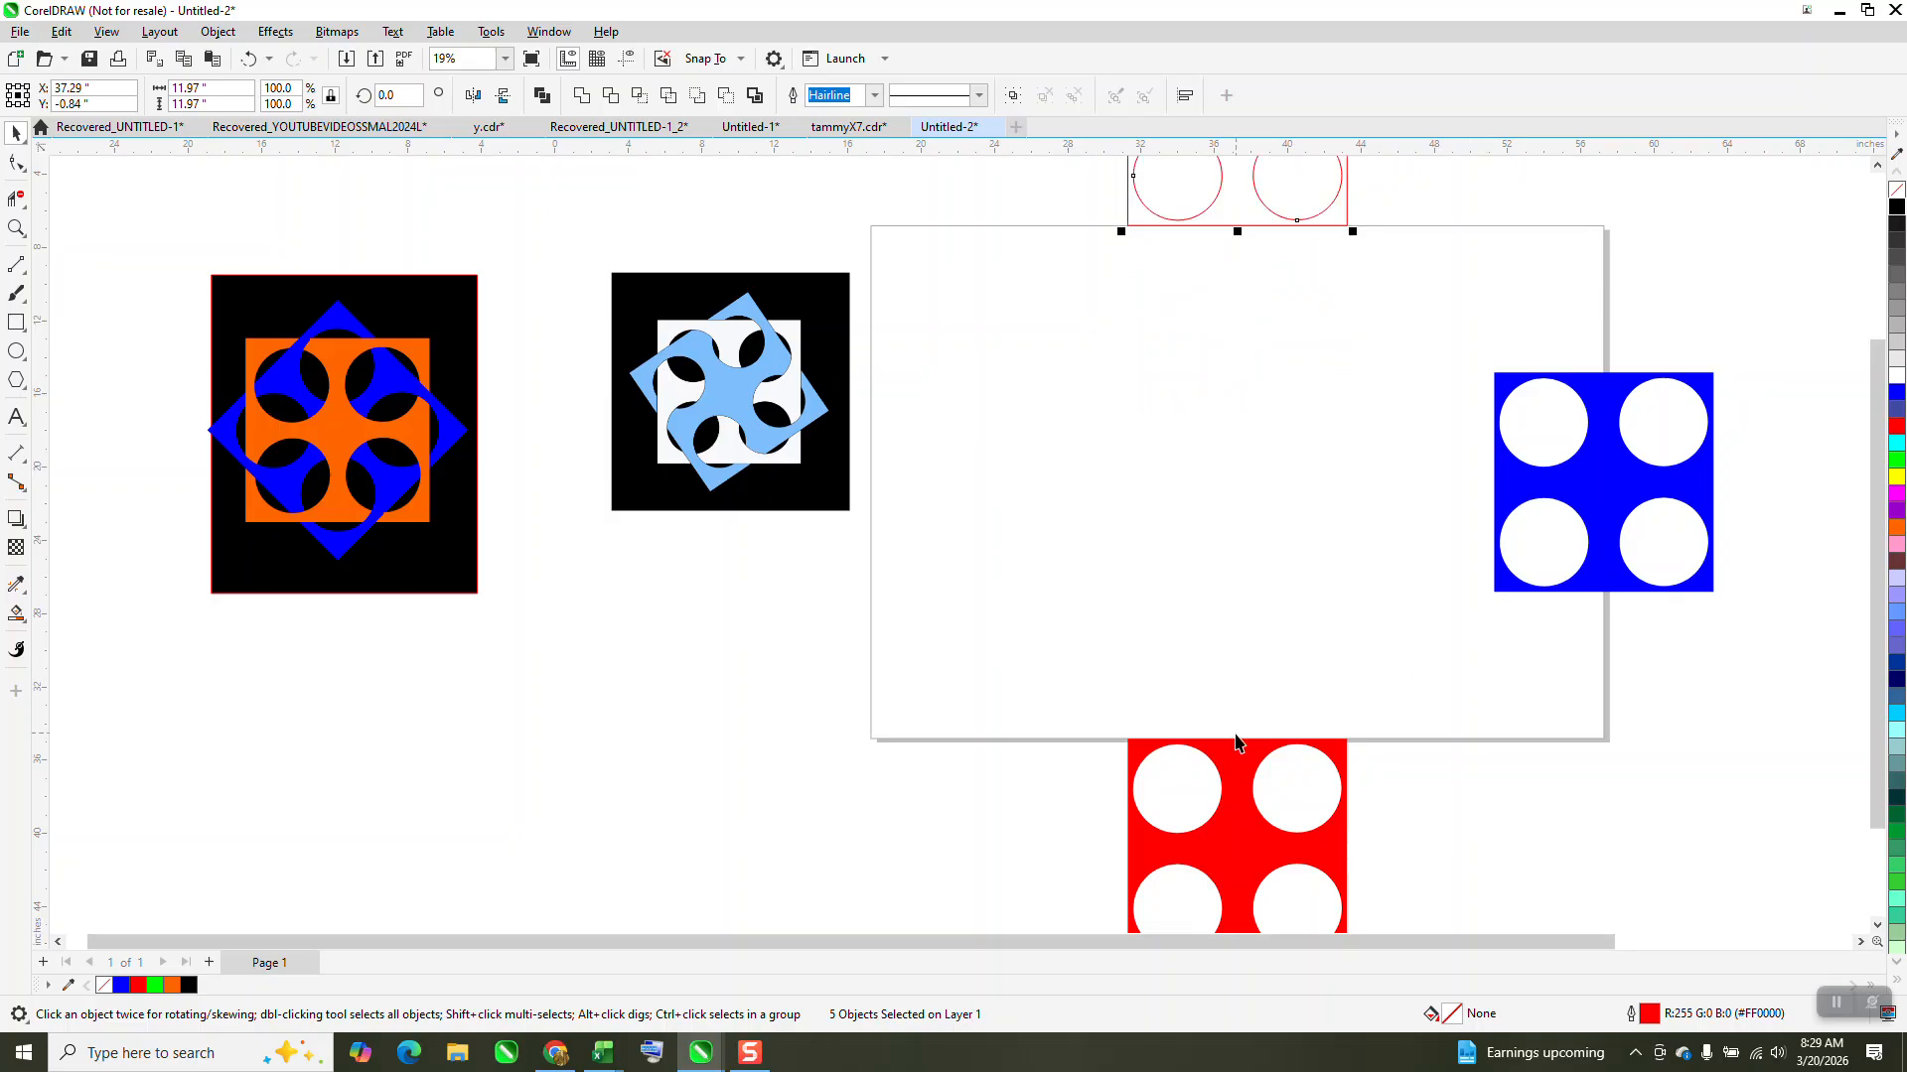
# - Move the red shape 20 inches up to the page centre and rotate it 45 degrees
pyautogui.click(1243, 756)
pyautogui.press('Up')
pyautogui.press('Up')
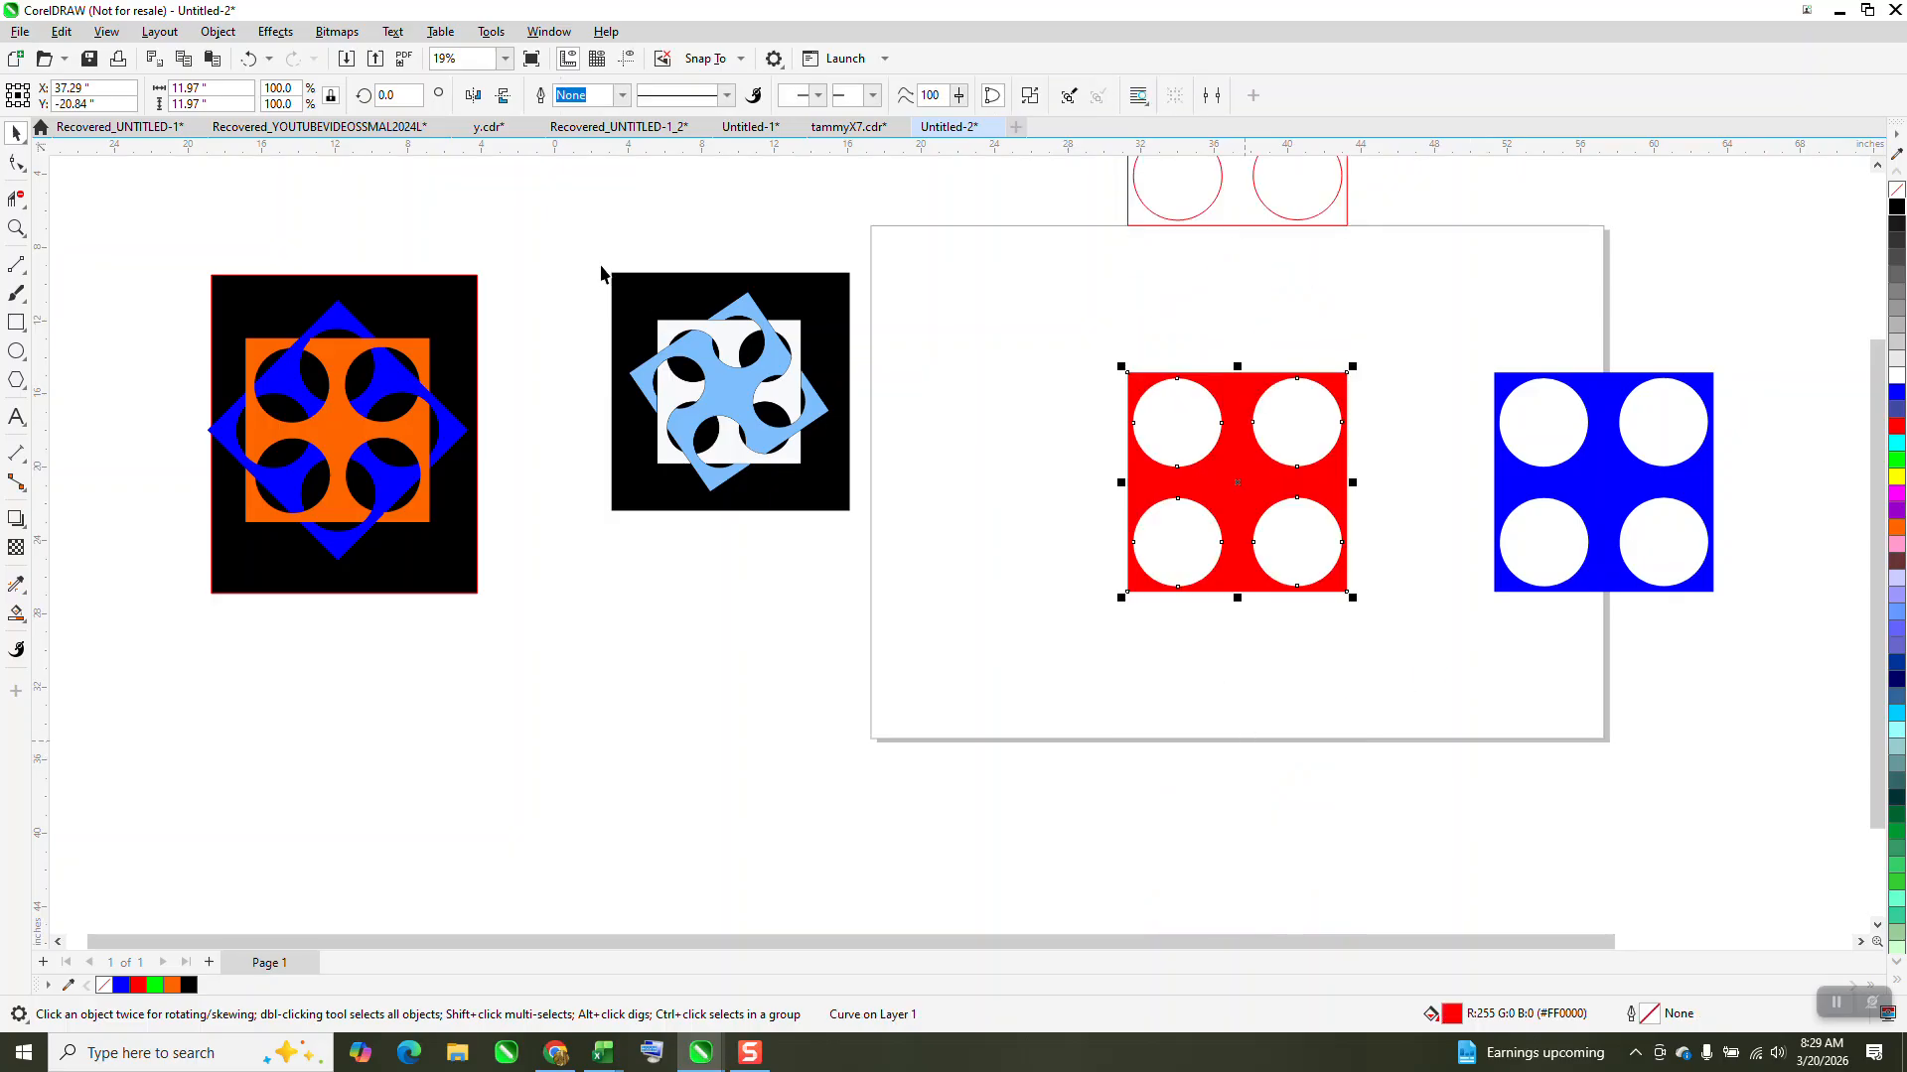
pyautogui.click(405, 95)
pyautogui.write('45')
pyautogui.press('Return')
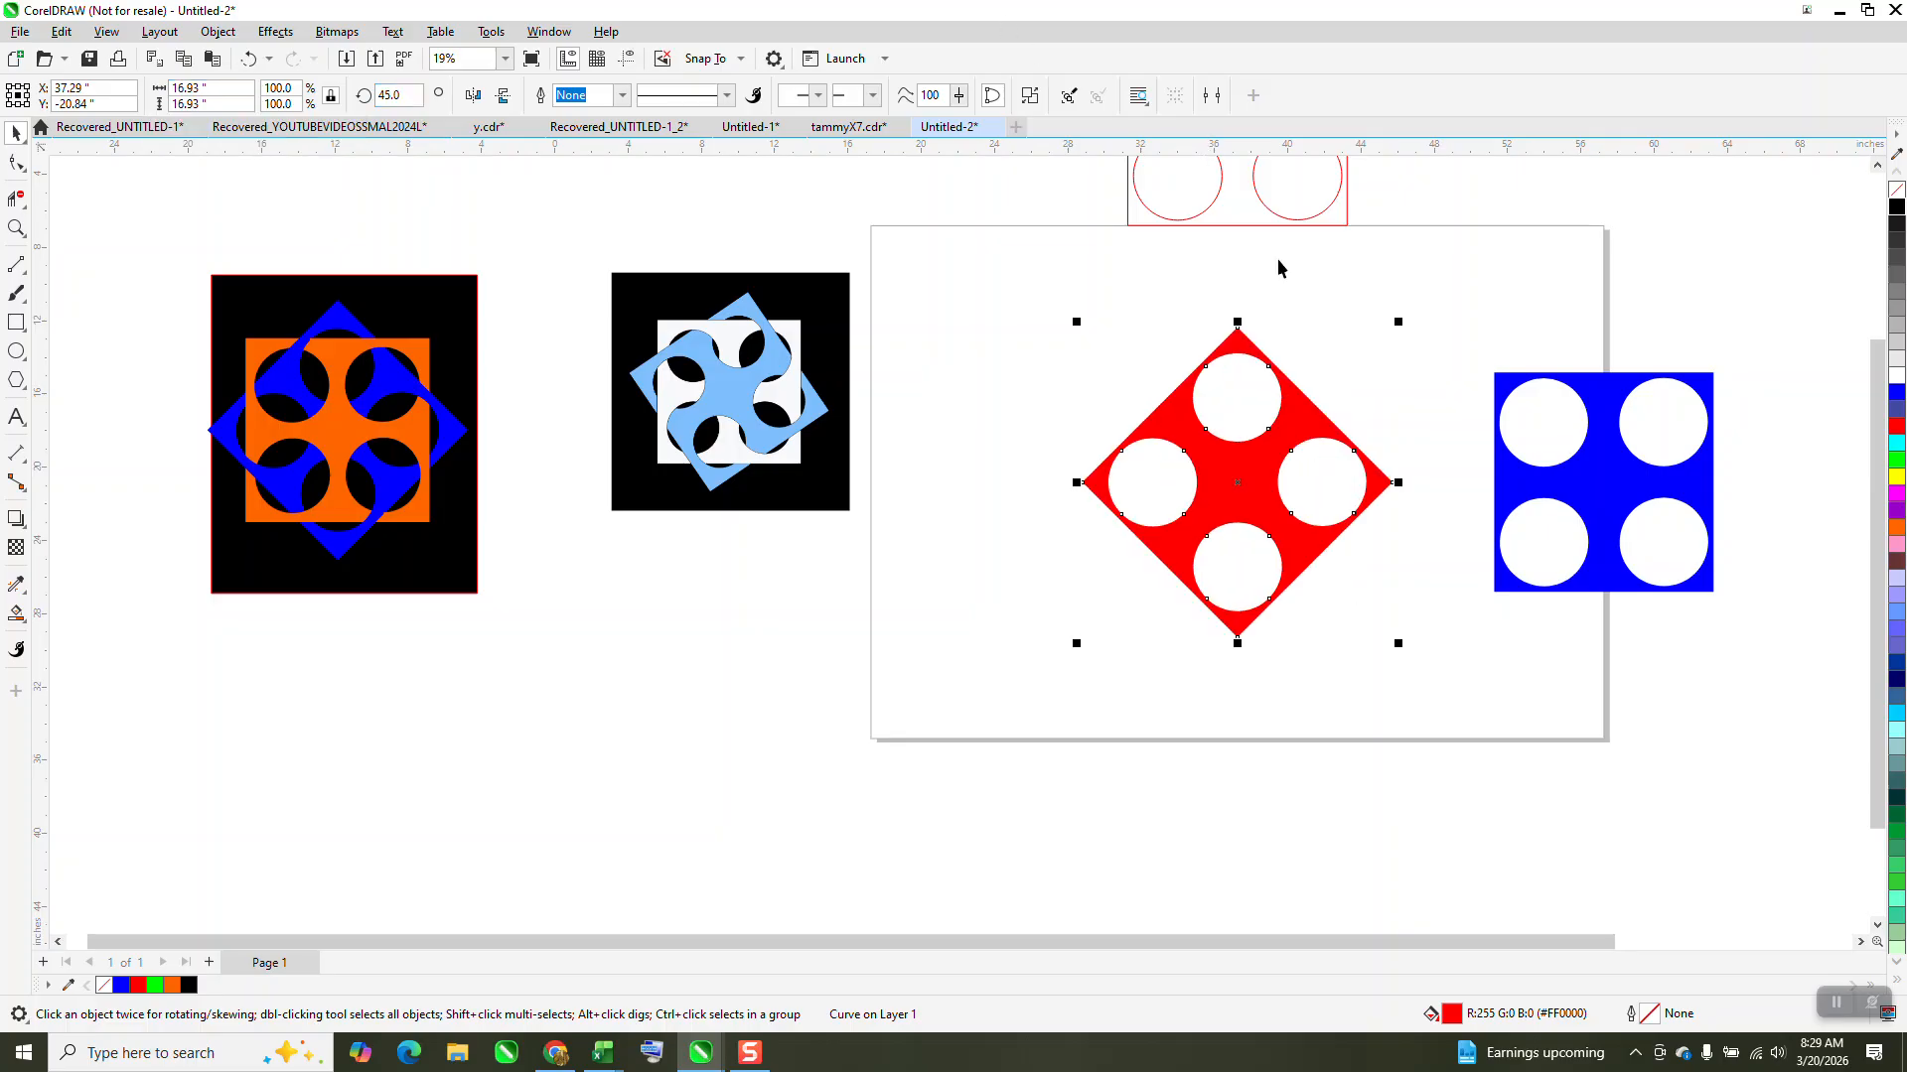
# - Move the blue shape to the page centre and bring it to the front of the page
pyautogui.click(1595, 487)
pyautogui.press('p')
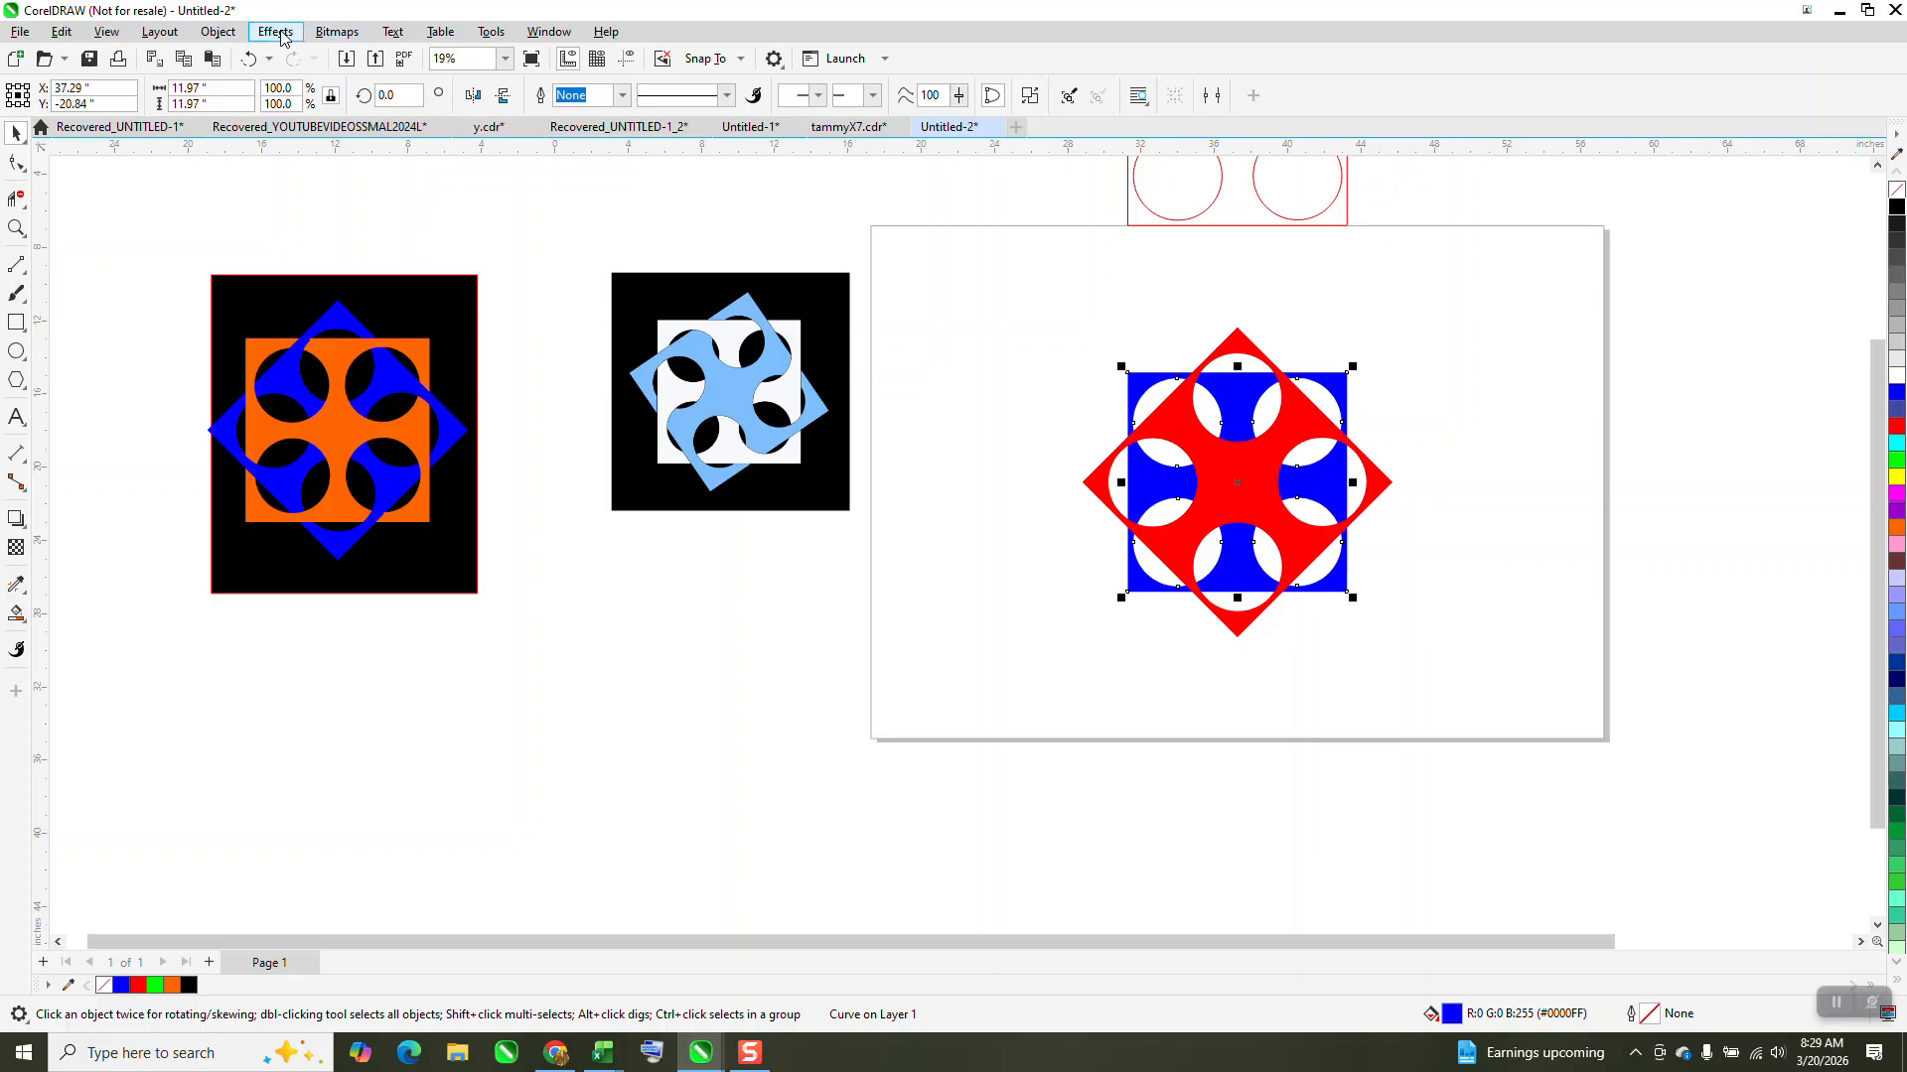
pyautogui.click(220, 32)
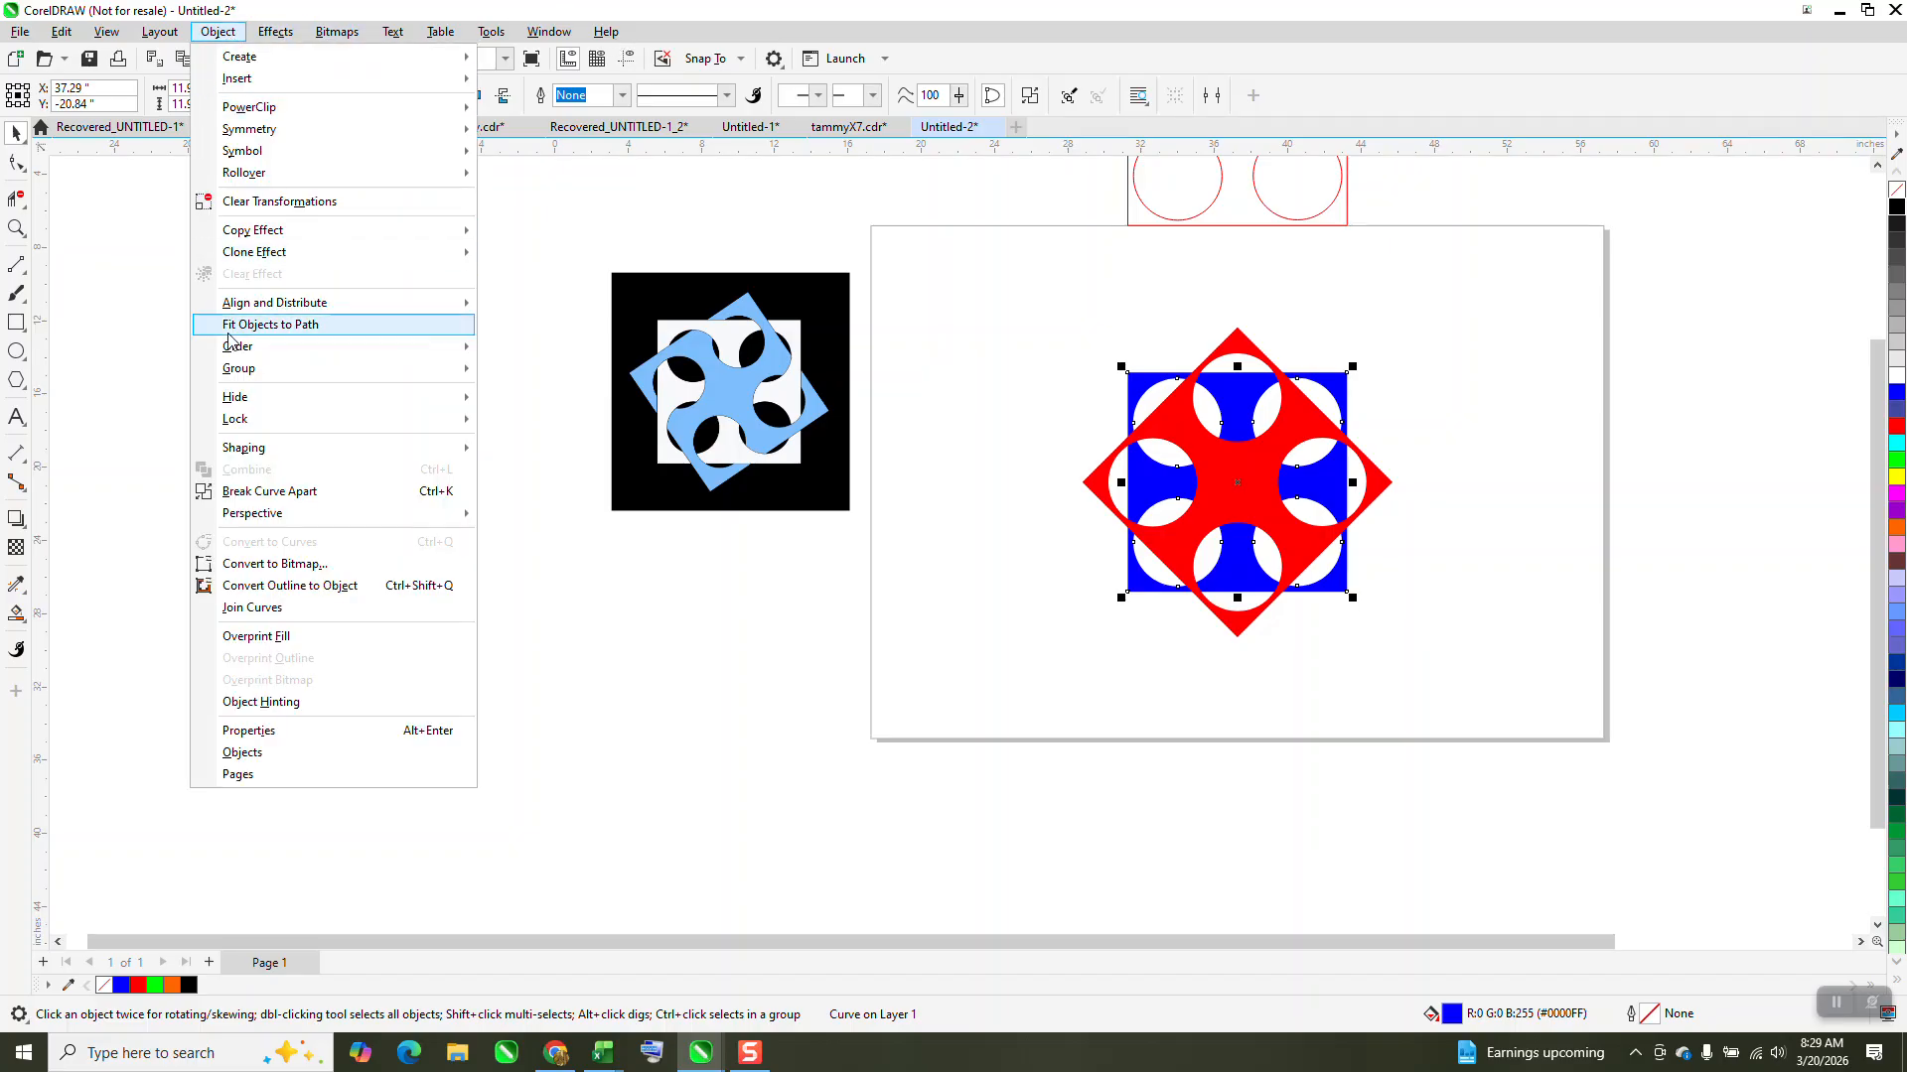
pyautogui.moveTo(248, 345)
pyautogui.click(536, 370)
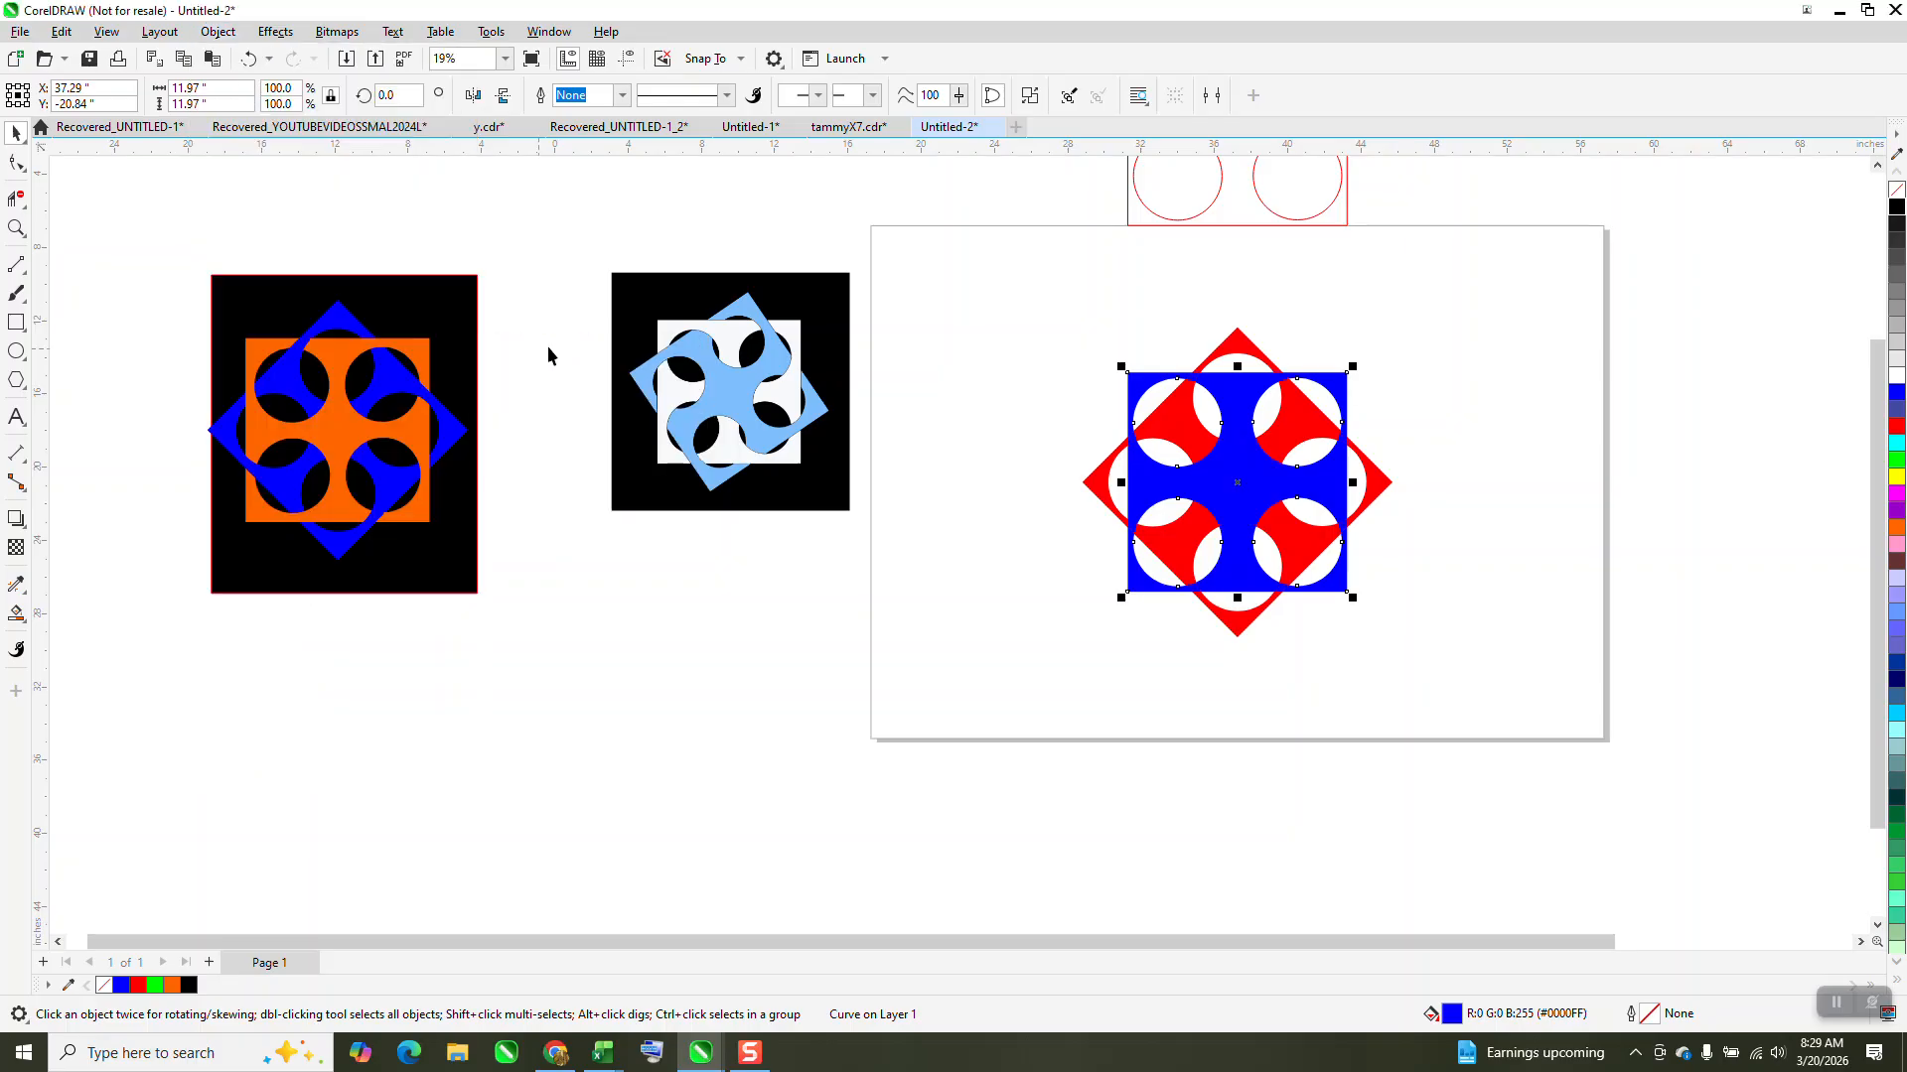
# - Draw a rectangle about 1.98 by 2.2 inches over the crossing on the right part of the blue square's upper edge
pyautogui.click(16, 228)
pyautogui.moveTo(1098, 332); pyautogui.dragTo(1560, 735)
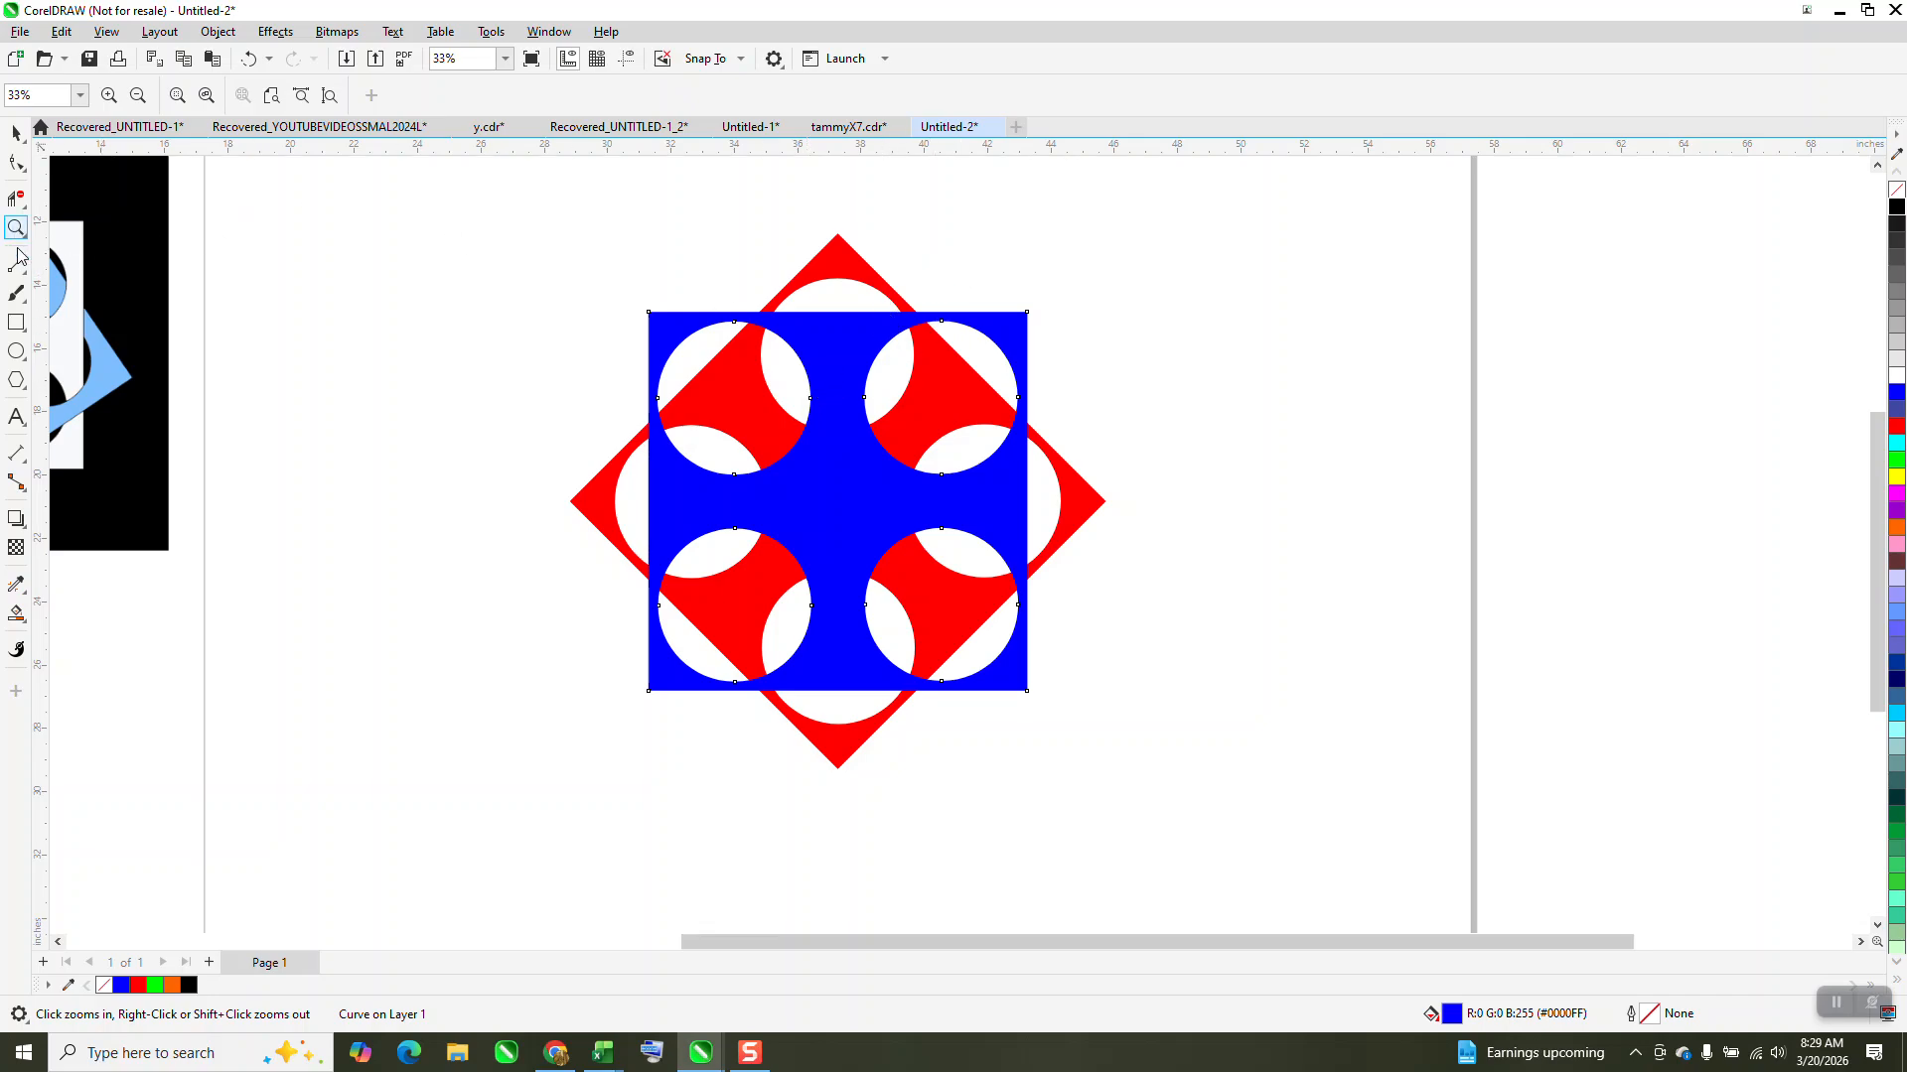
pyautogui.click(17, 323)
pyautogui.moveTo(955, 287); pyautogui.dragTo(891, 355)
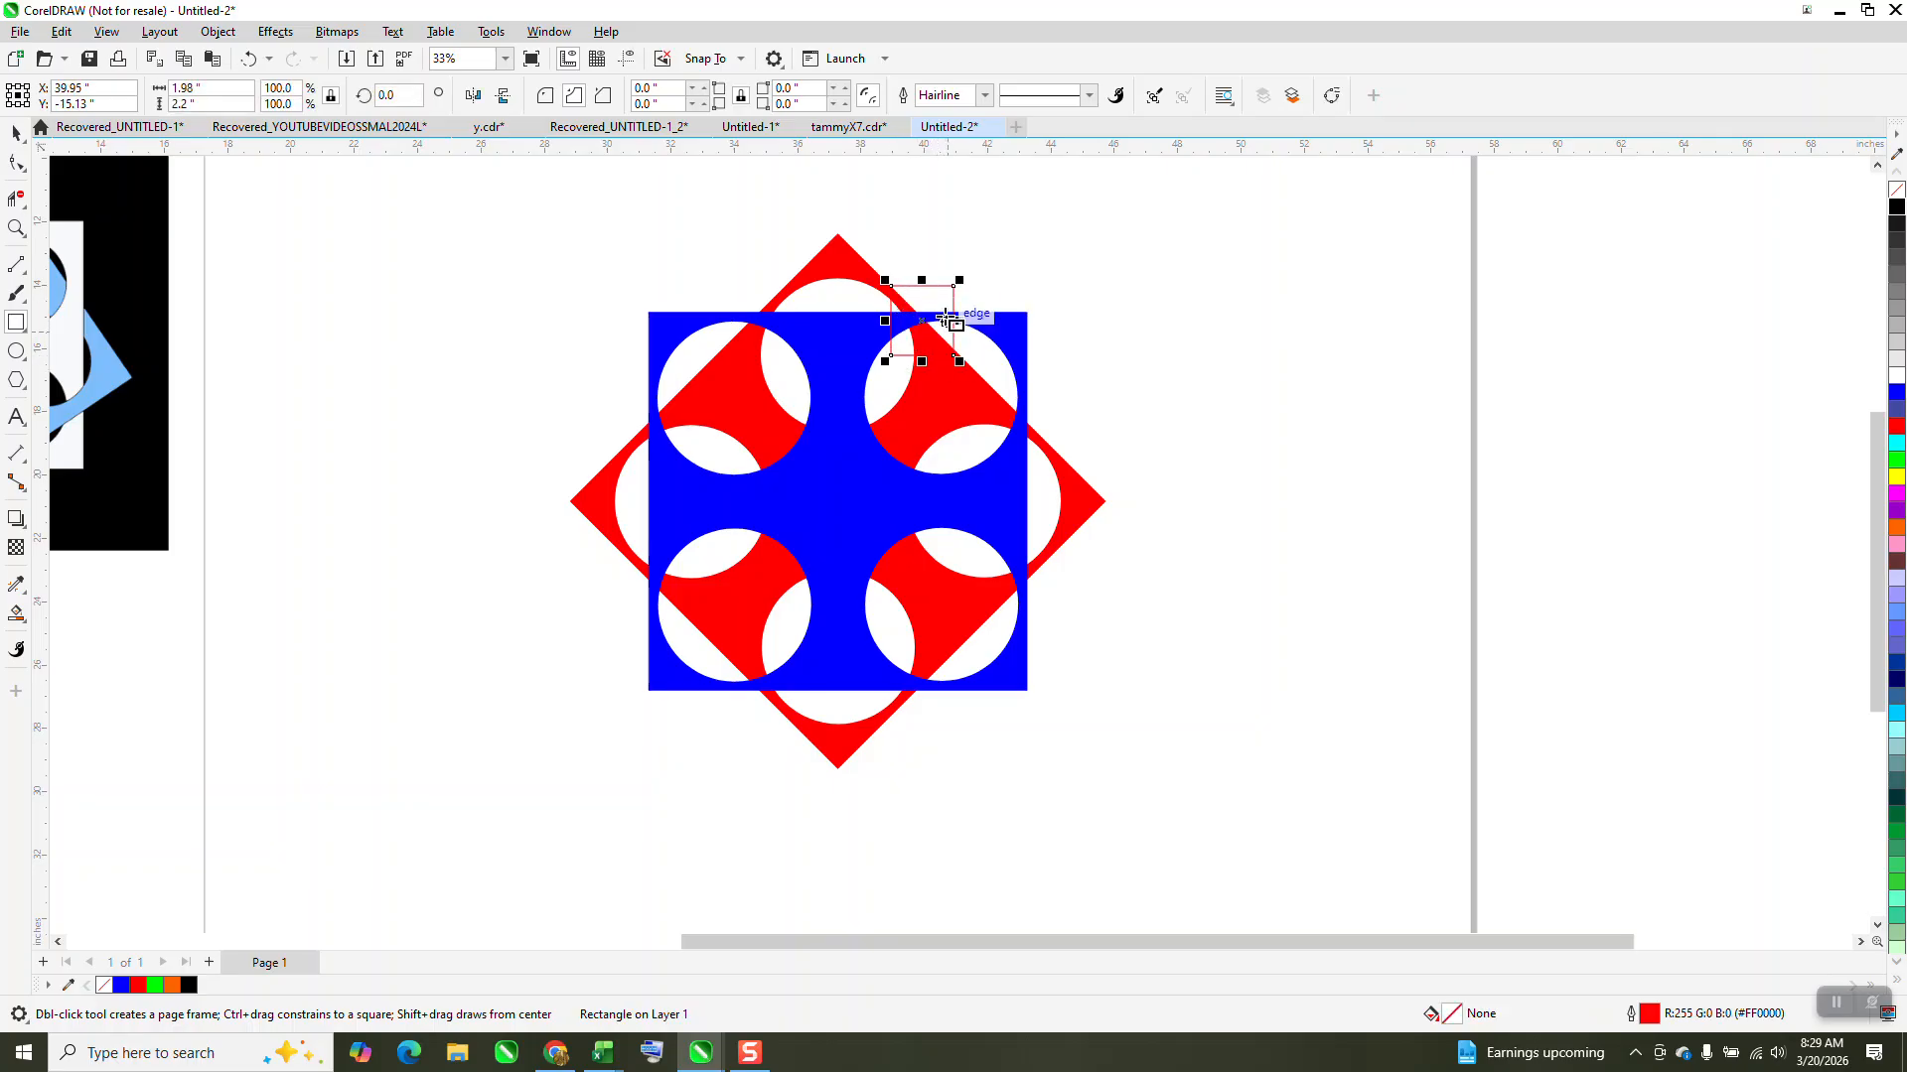
# - Create three copies of the small rectangle around the design's centre, each rotated a further 90 degrees
pyautogui.click(16, 132)
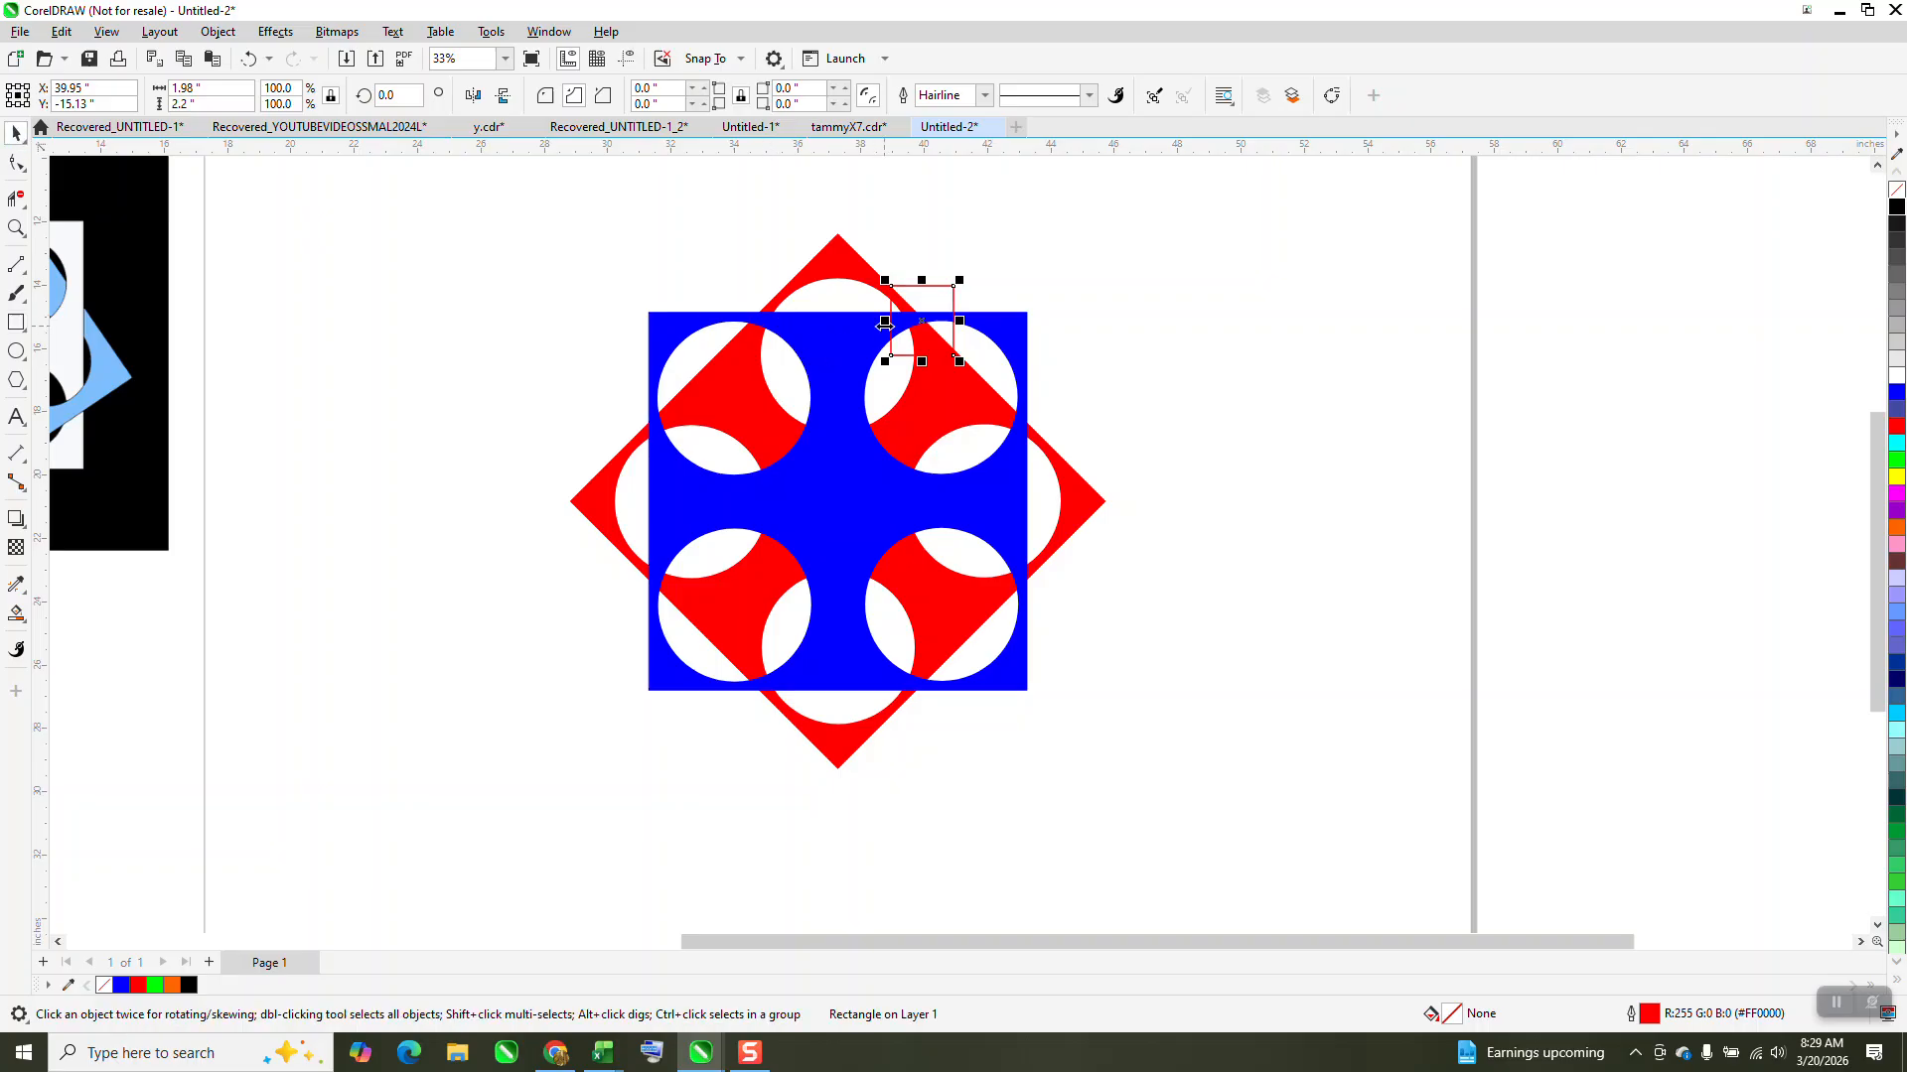
pyautogui.moveTo(408, 95); pyautogui.dragTo(294, 101)
pyautogui.write('90')
pyautogui.press('Return')
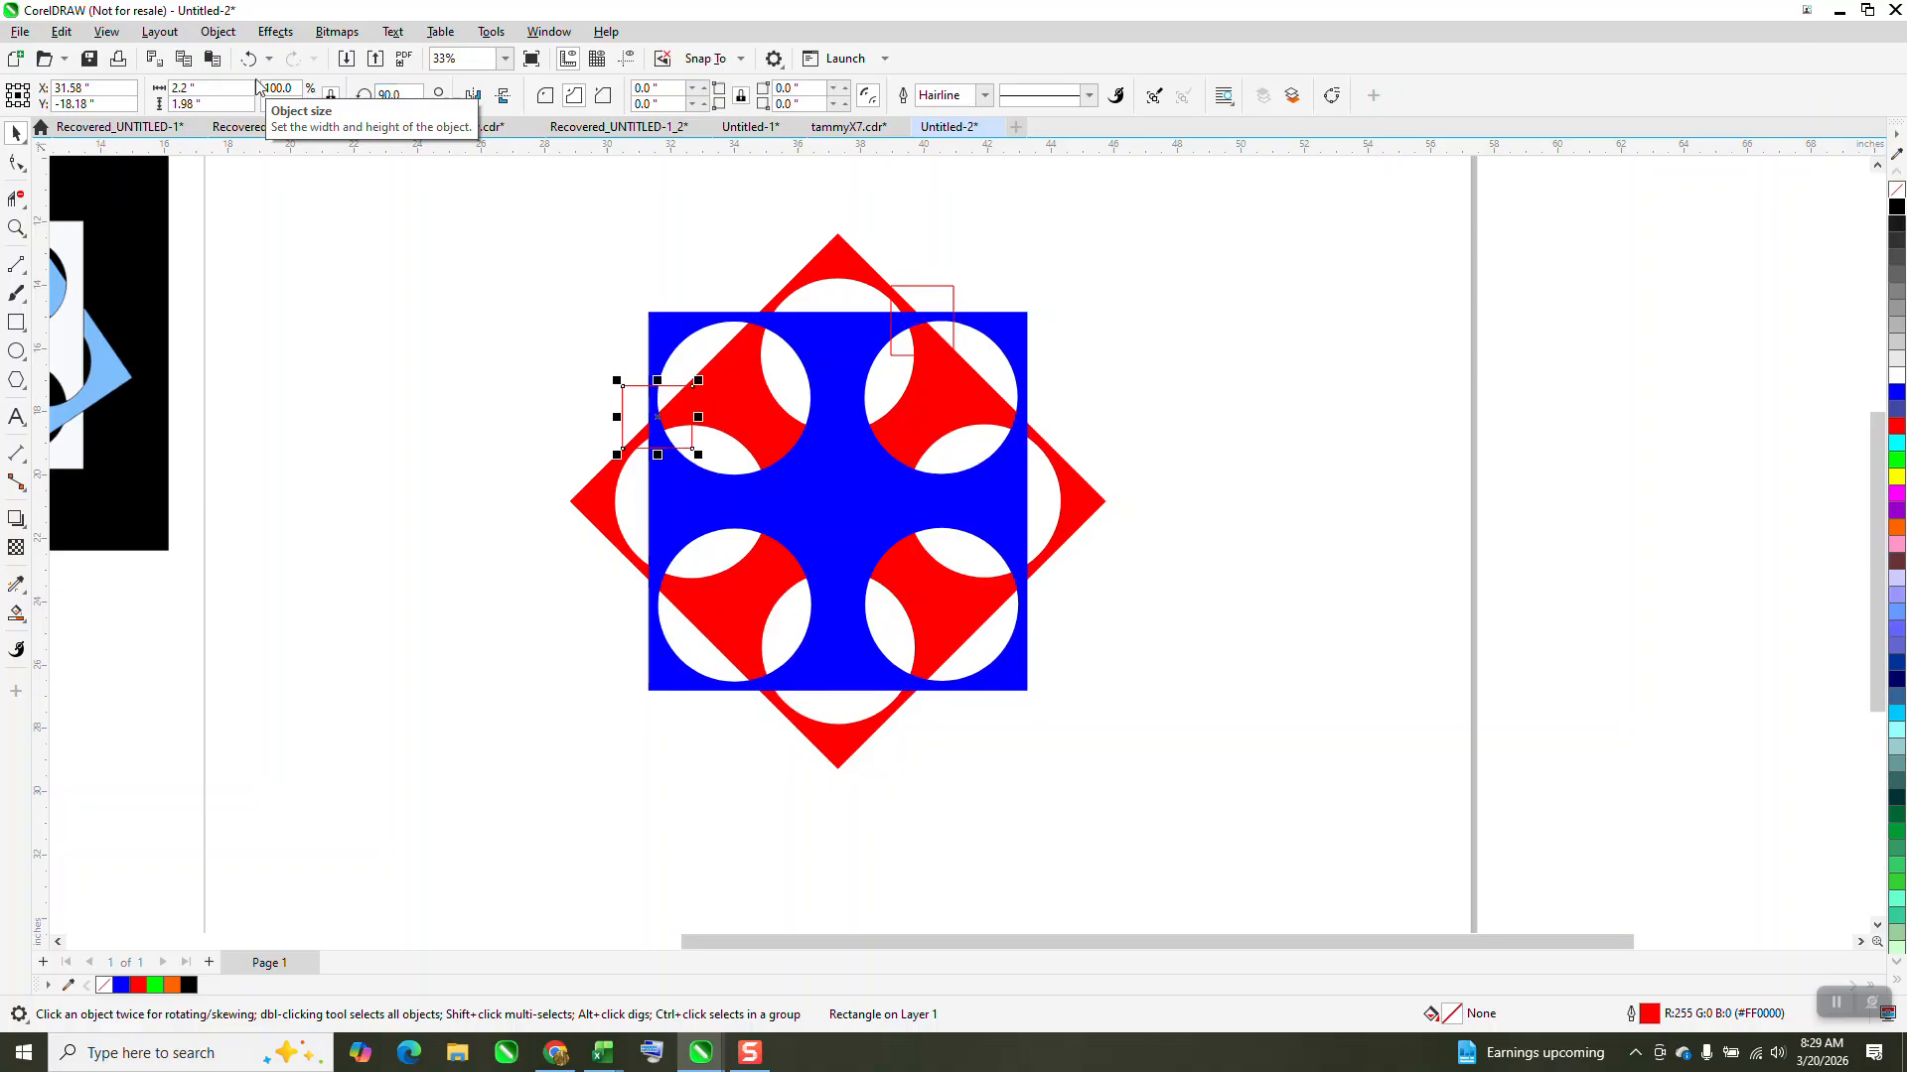
pyautogui.hotkey('ctrl', 'r')
pyautogui.hotkey('ctrl', 'r')
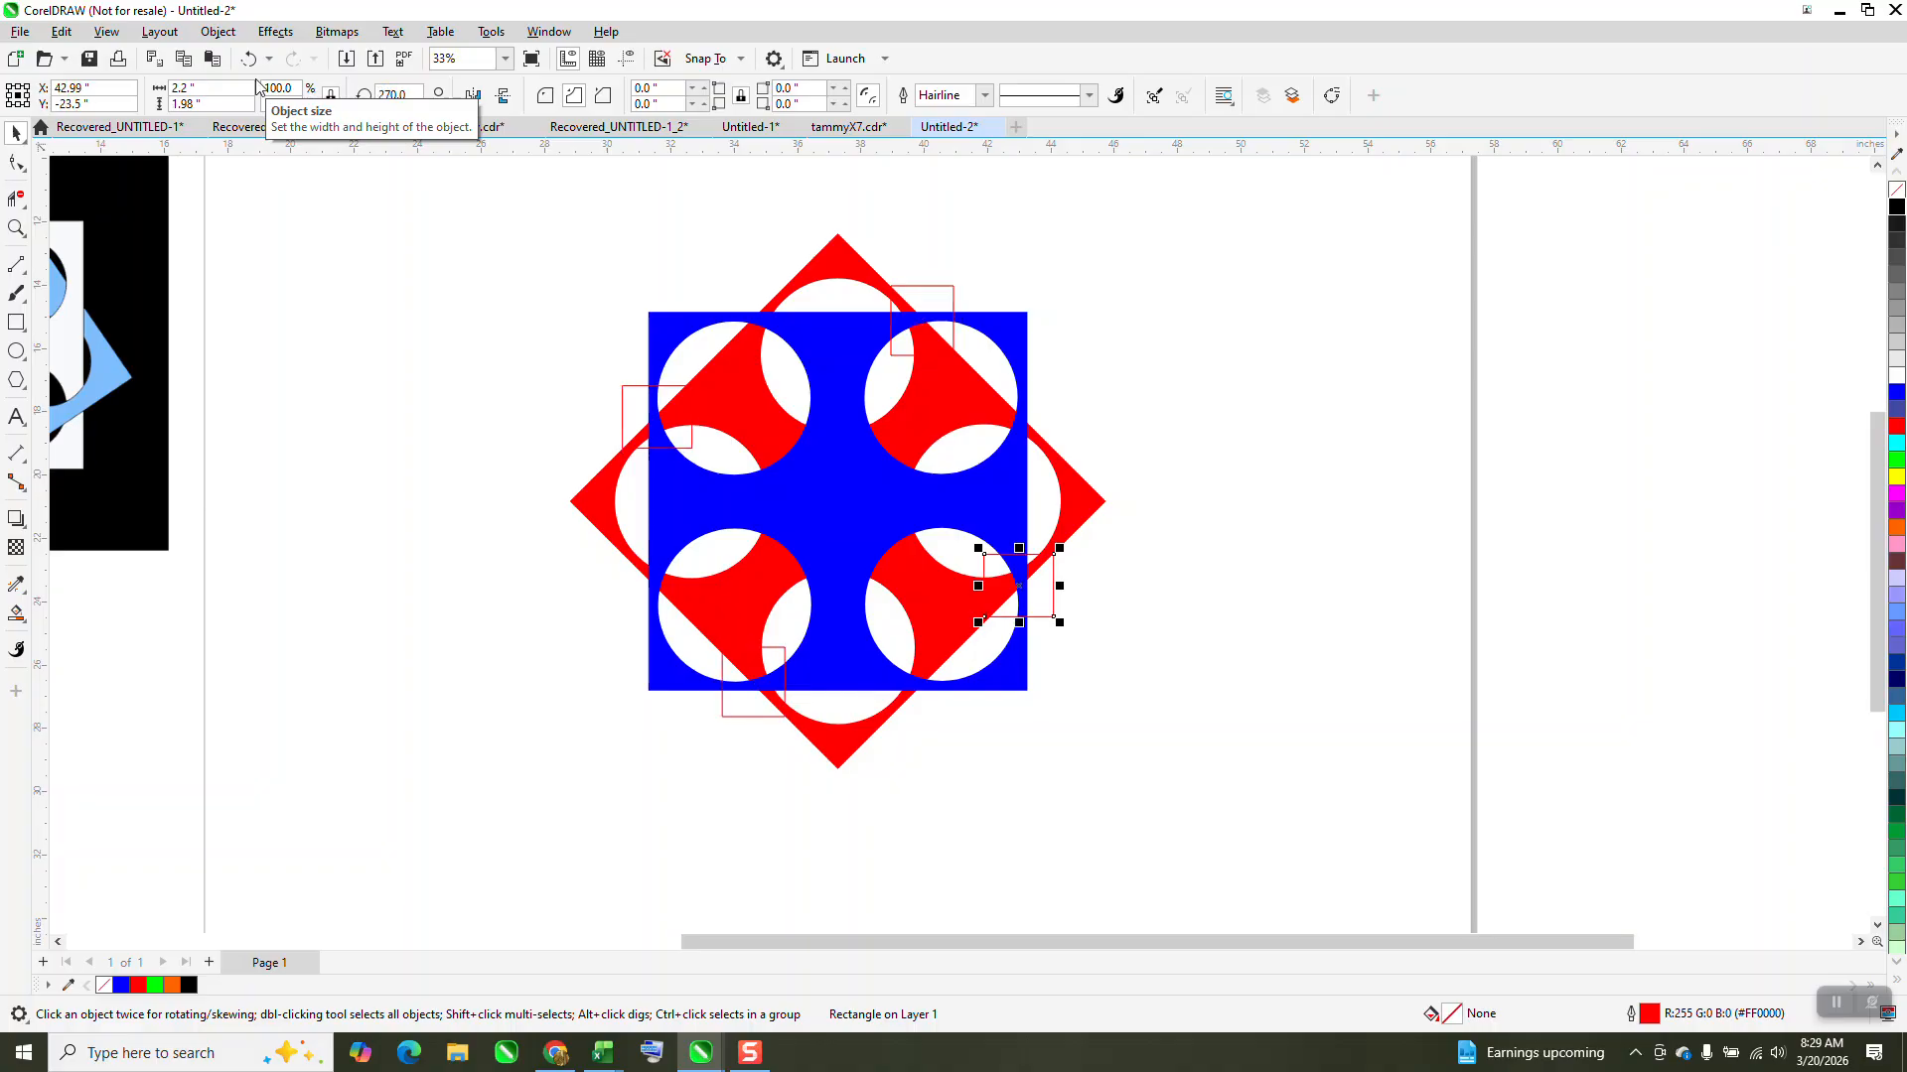
pyautogui.click(979, 210)
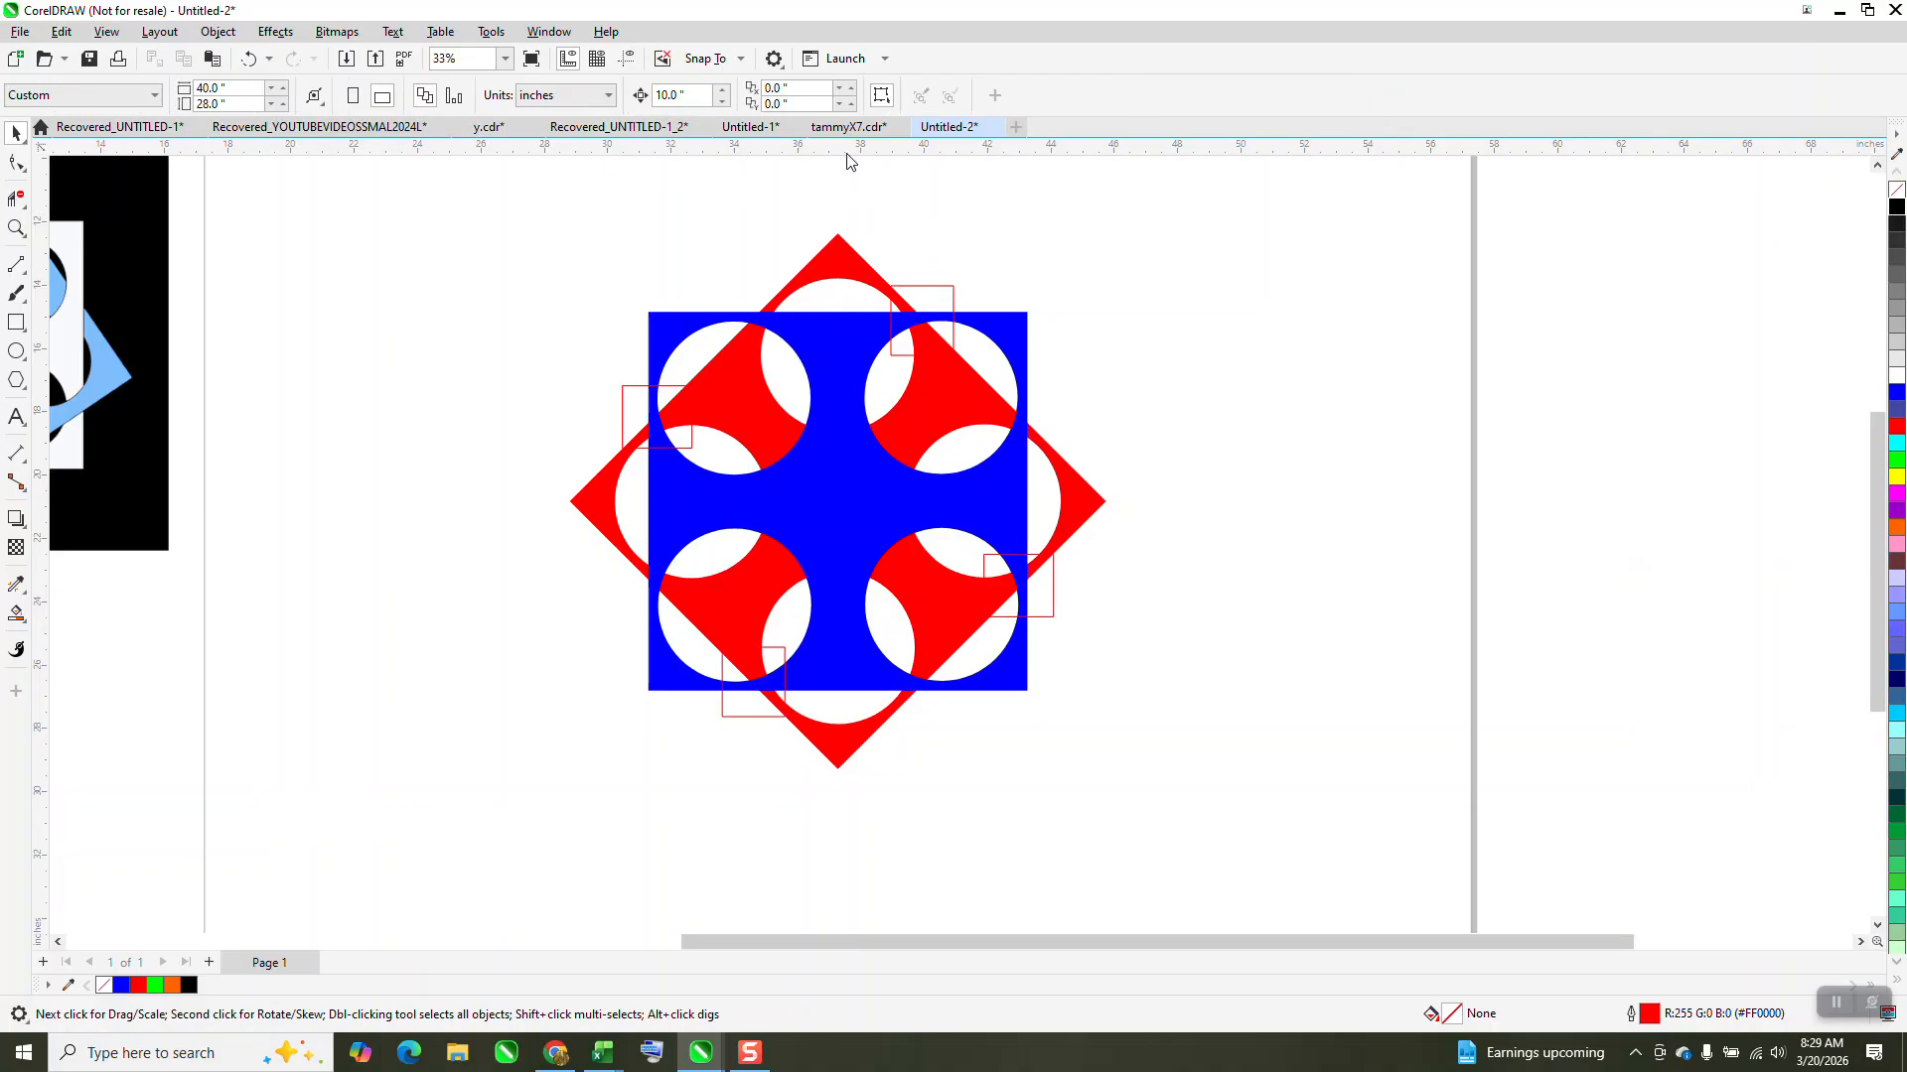
# - Move the red and blue shapes 15 inches right, clear of the small rectangles, and group the four rectangles
pyautogui.doubleClick(692, 97)
pyautogui.write('15')
pyautogui.click(1104, 504)
pyautogui.press('Right')
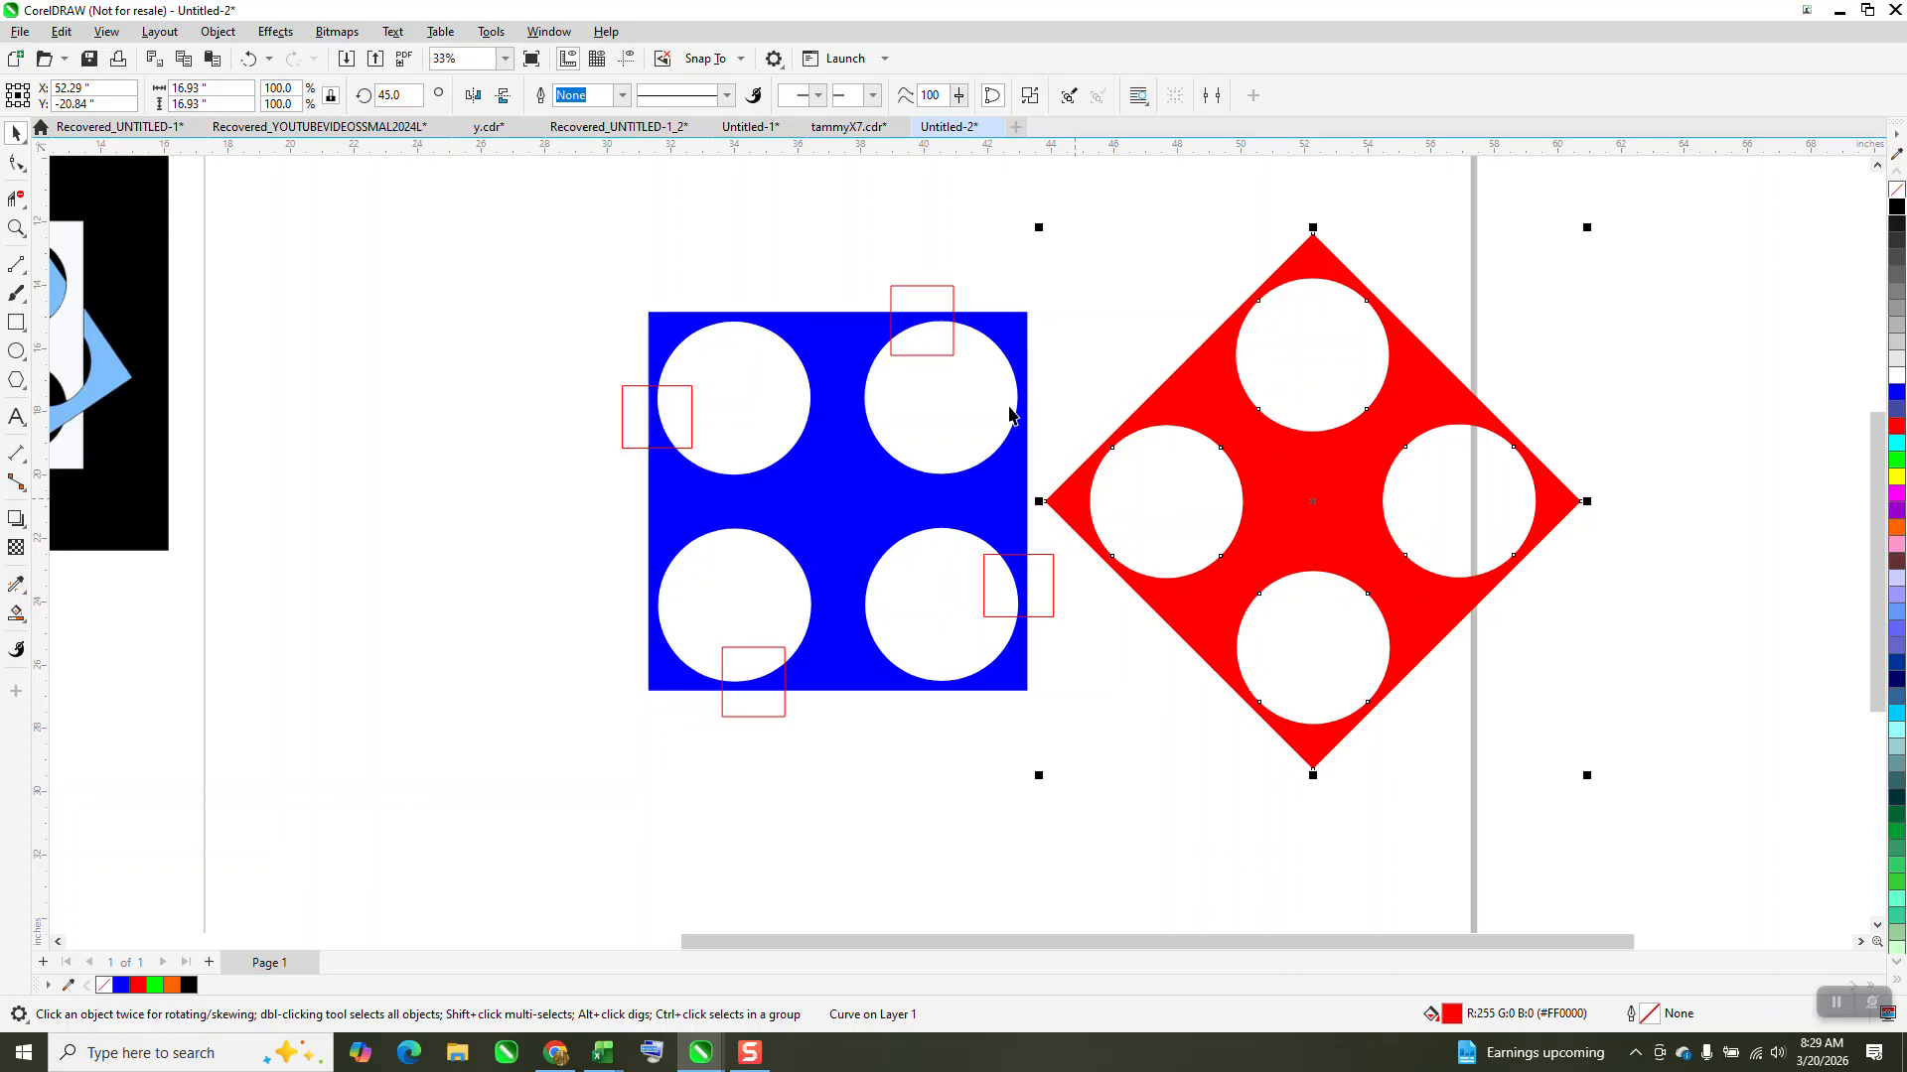
pyautogui.click(1019, 417)
pyautogui.press('Right')
pyautogui.moveTo(524, 229); pyautogui.dragTo(1102, 800)
pyautogui.hotkey('ctrl', 'g')
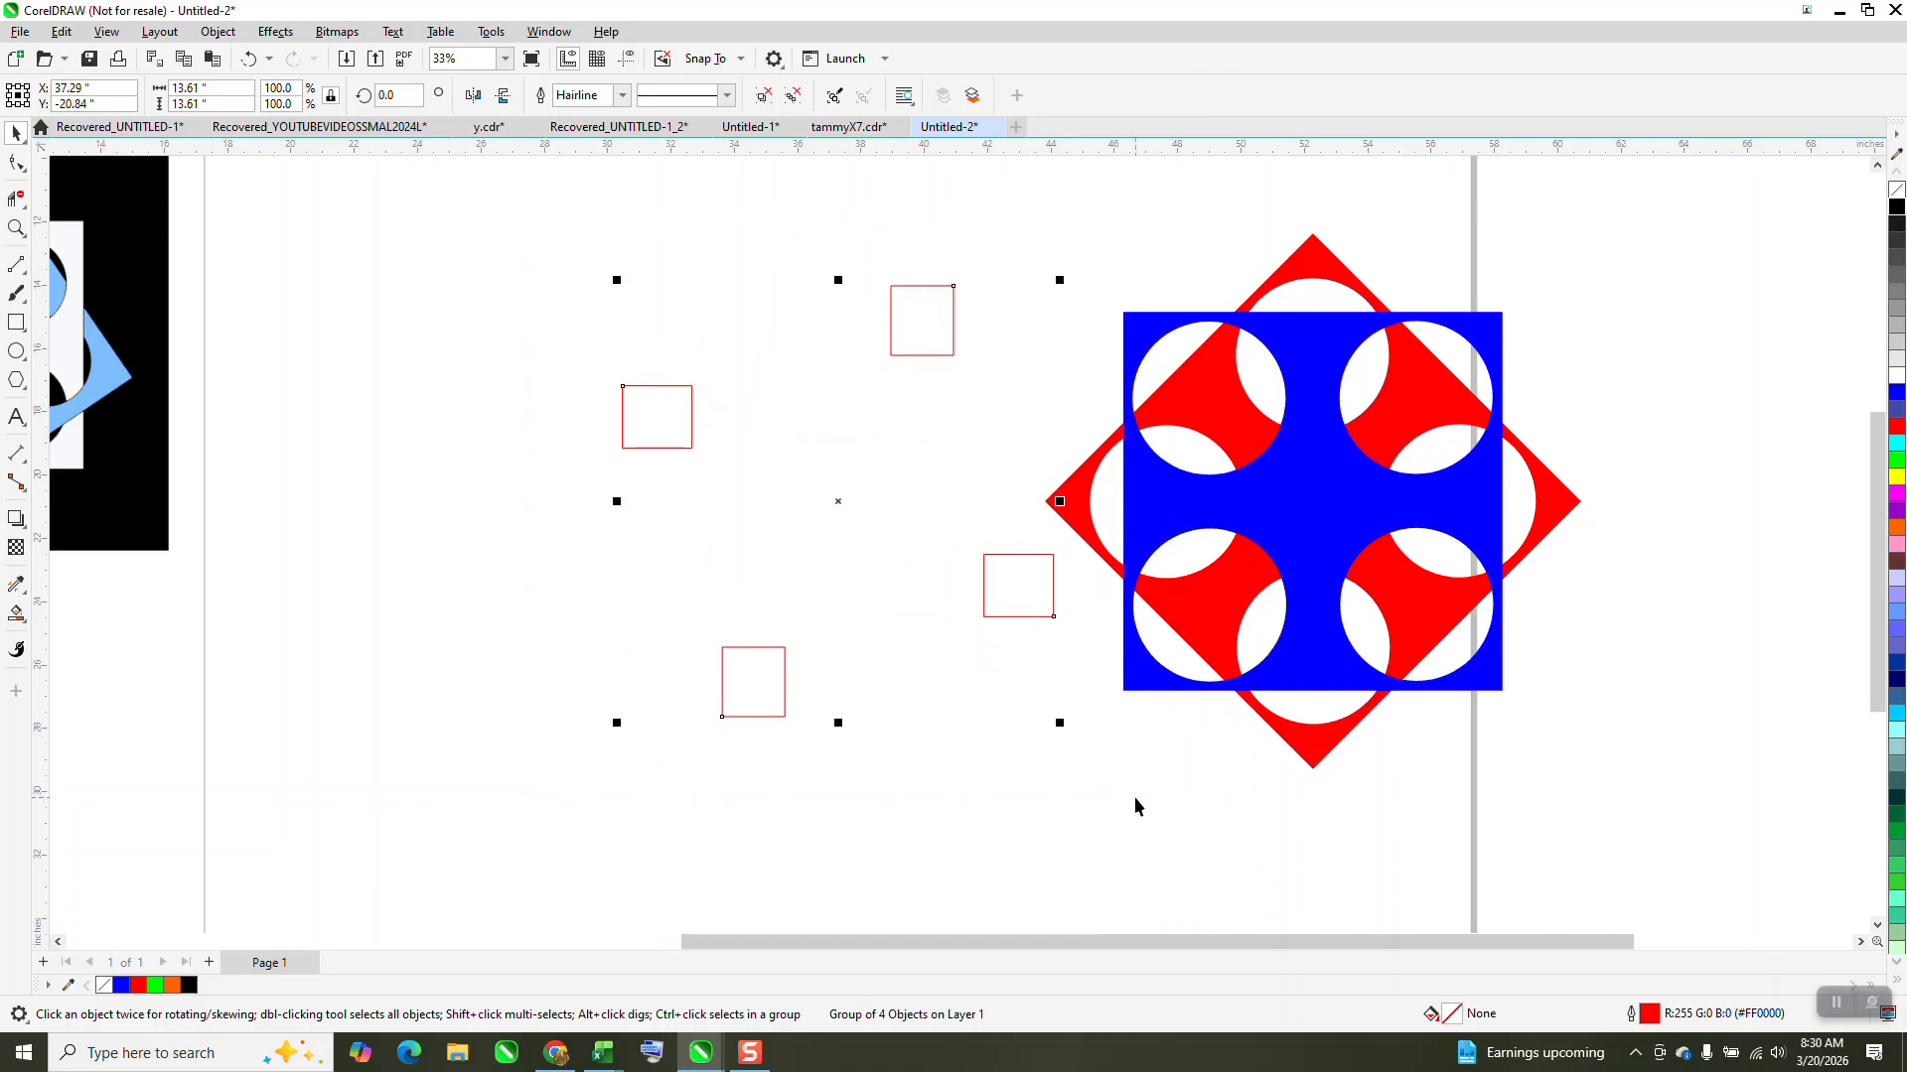
# - Move the blue and red shapes back to the page centre under the grouped rectangles
pyautogui.moveTo(1038, 234); pyautogui.dragTo(1650, 790)
pyautogui.press('p')
pyautogui.click(1540, 672)
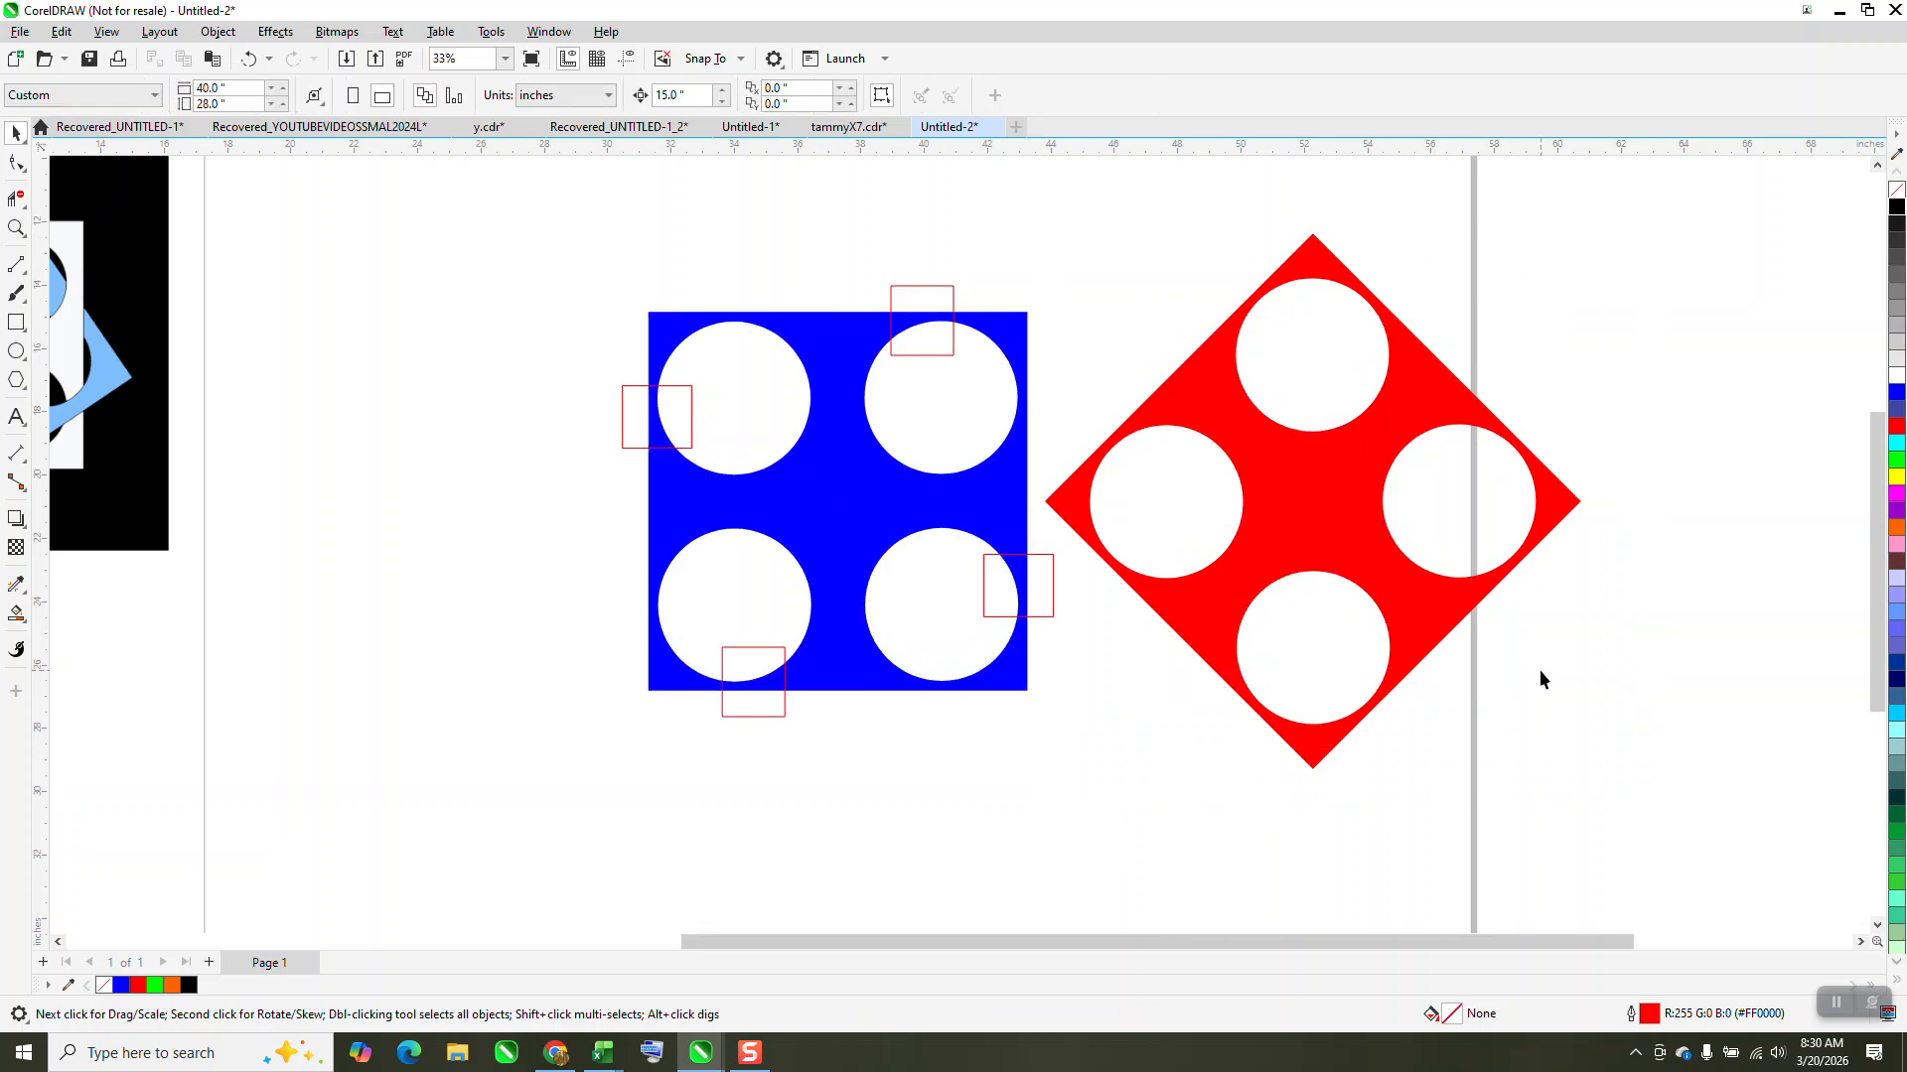
pyautogui.click(1444, 635)
pyautogui.press('p')
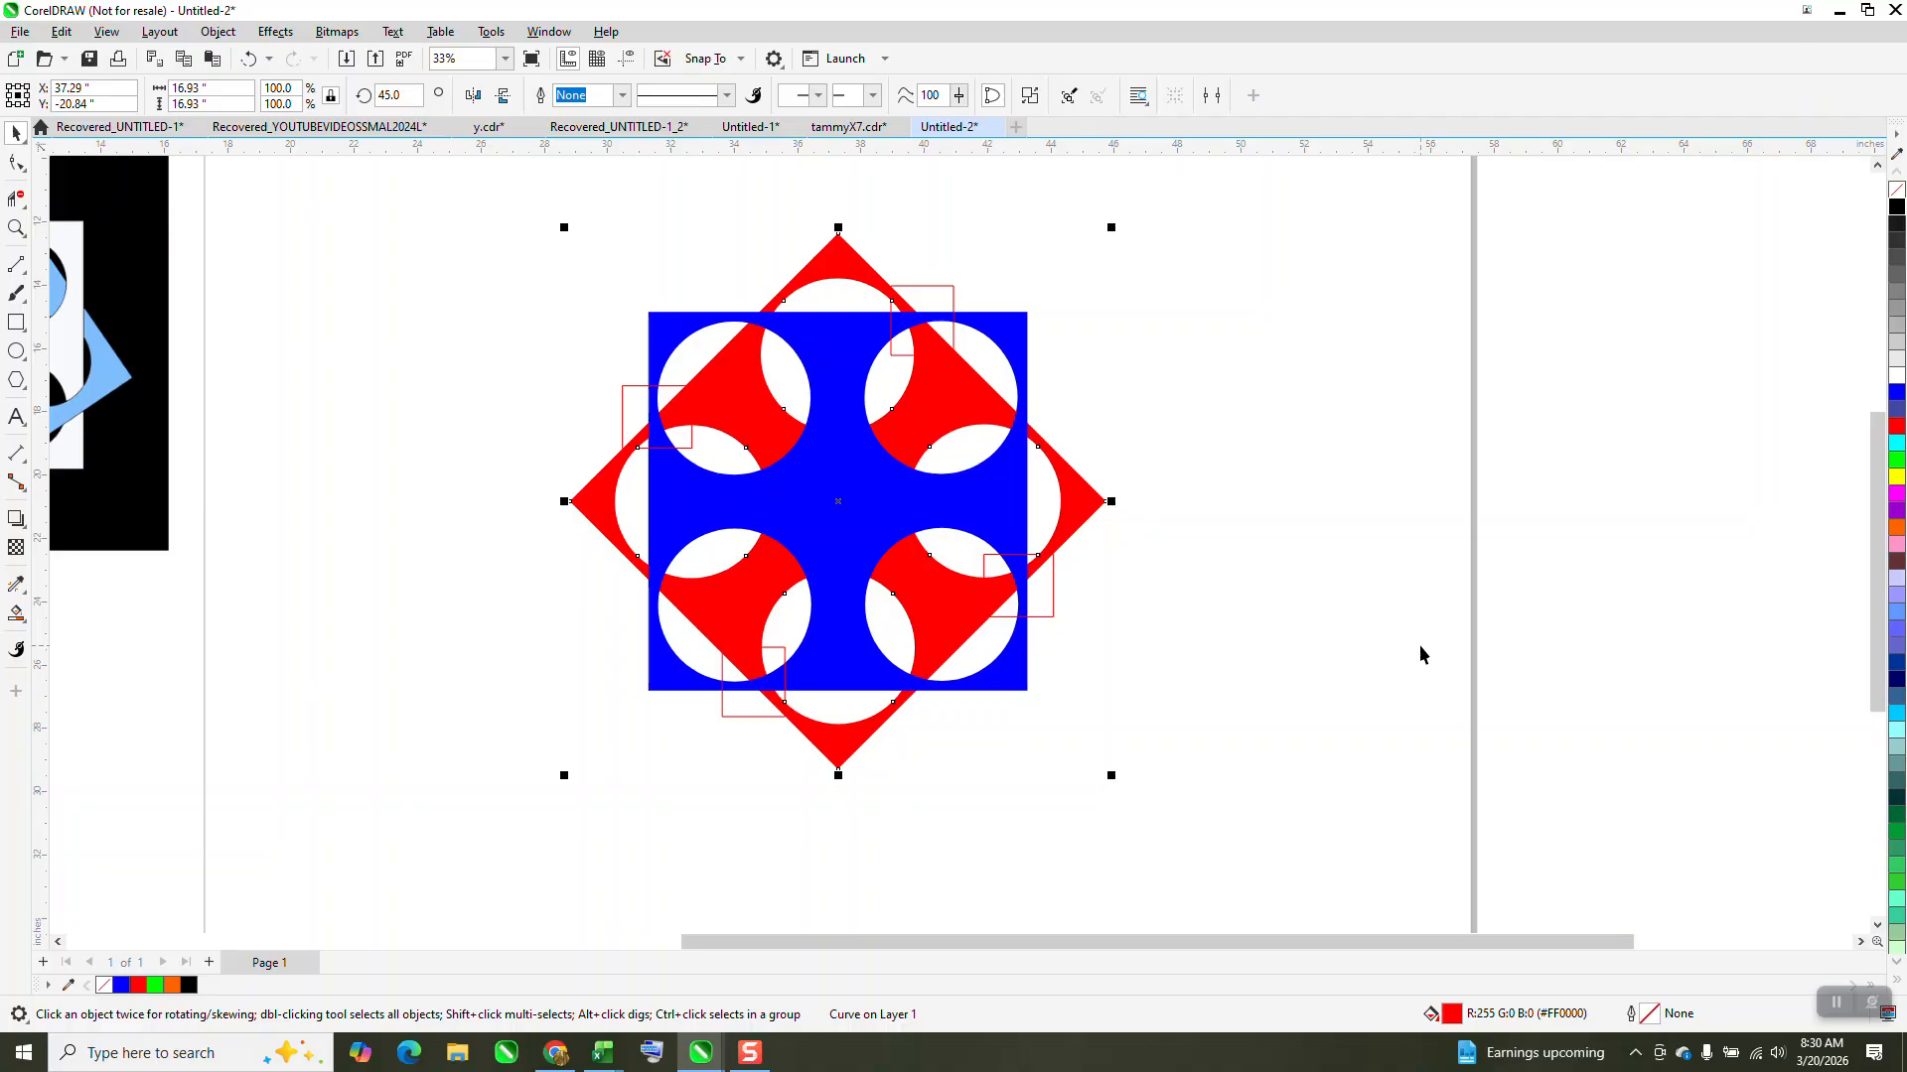
pyautogui.click(1330, 526)
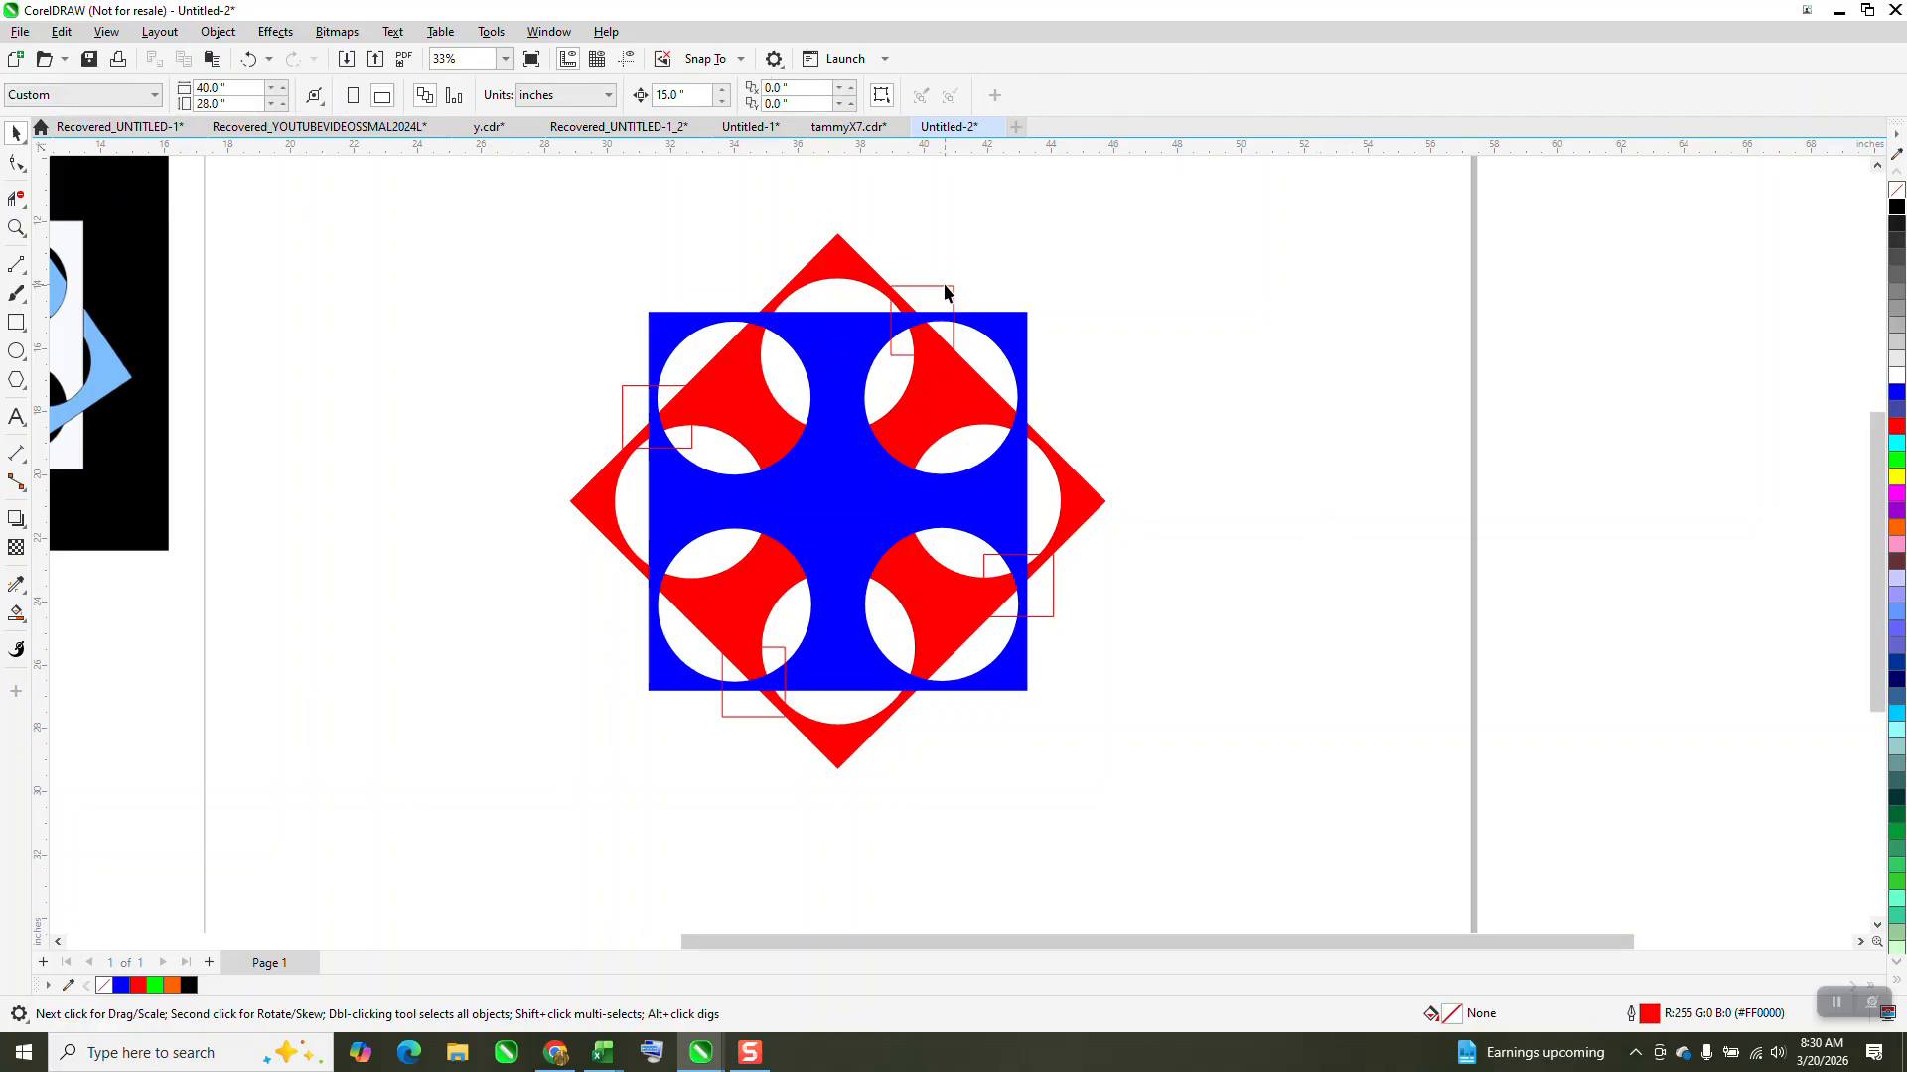
# - Intersect the grouped rectangles with the blue shape and move the resulting blue pieces 15 inches right
pyautogui.click(944, 292)
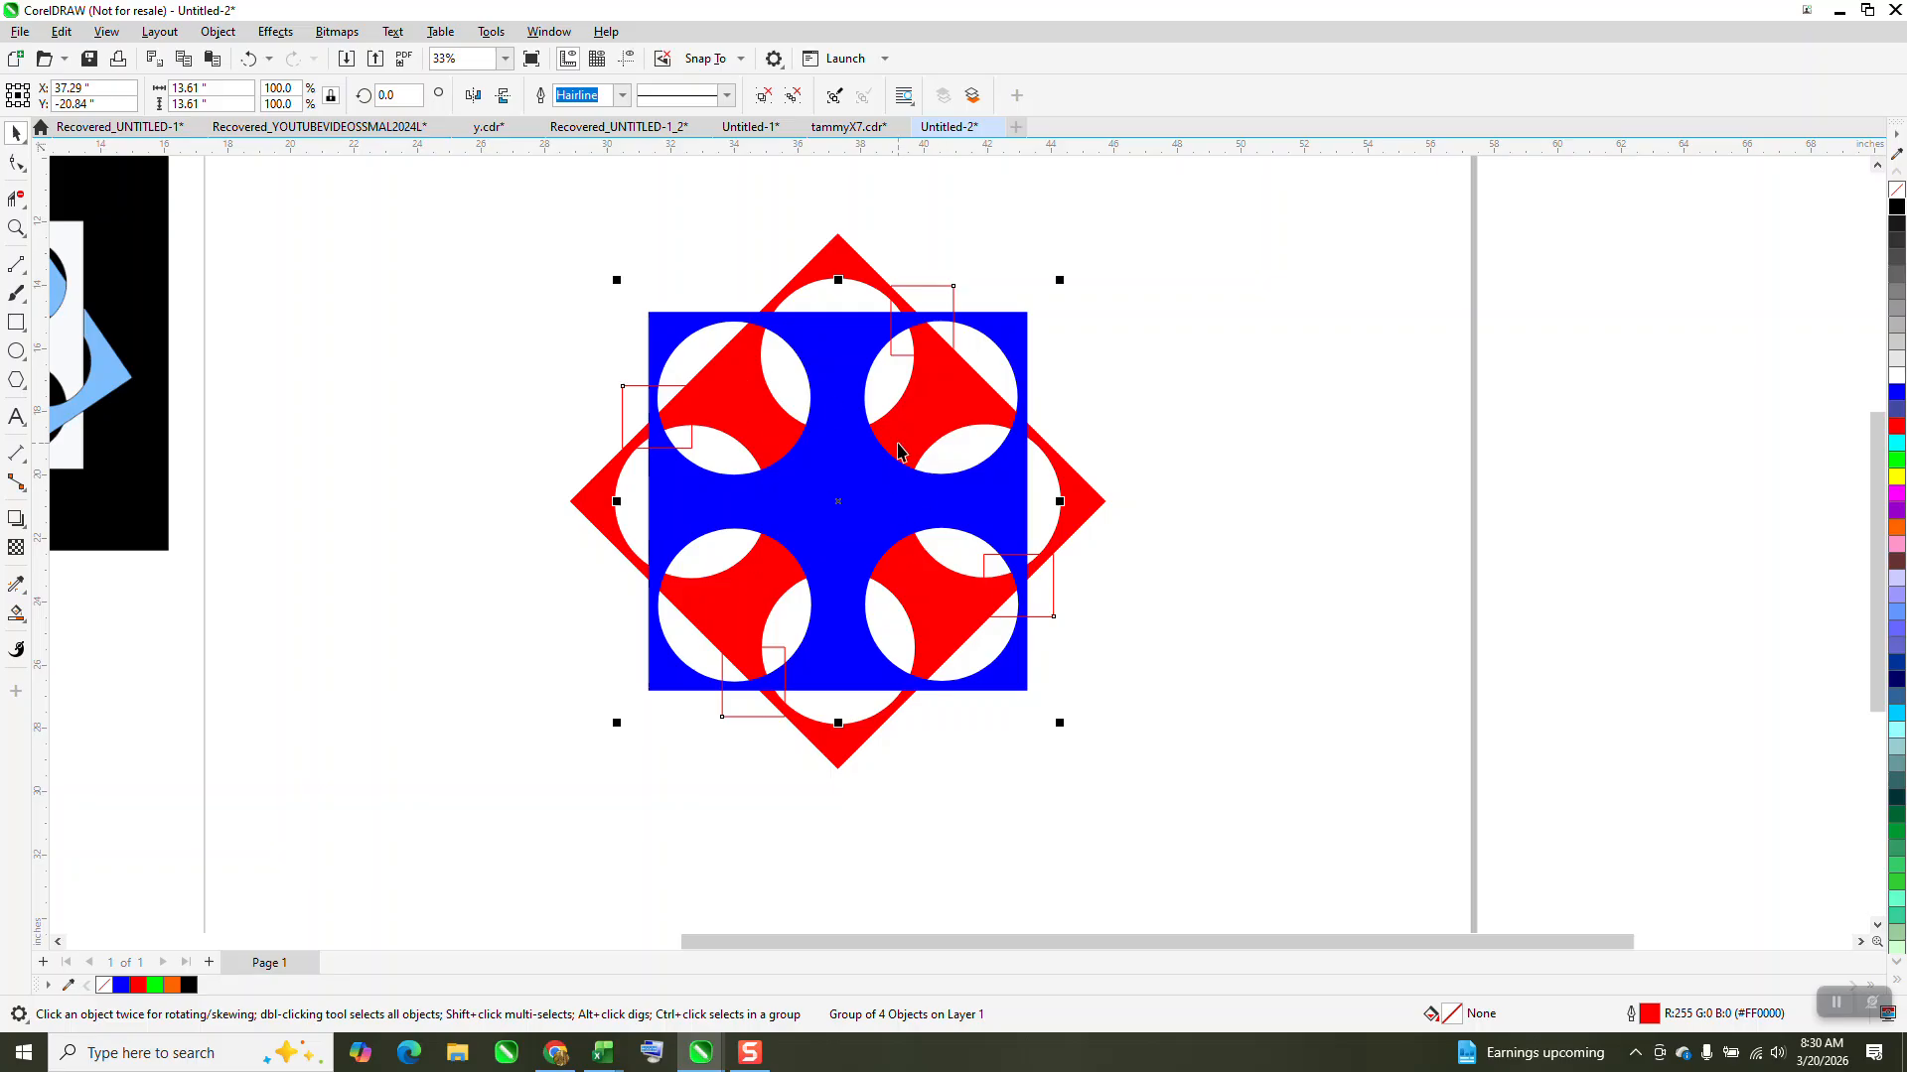
pyautogui.keyDown('shift'); pyautogui.click(1017, 338); pyautogui.keyUp('shift')
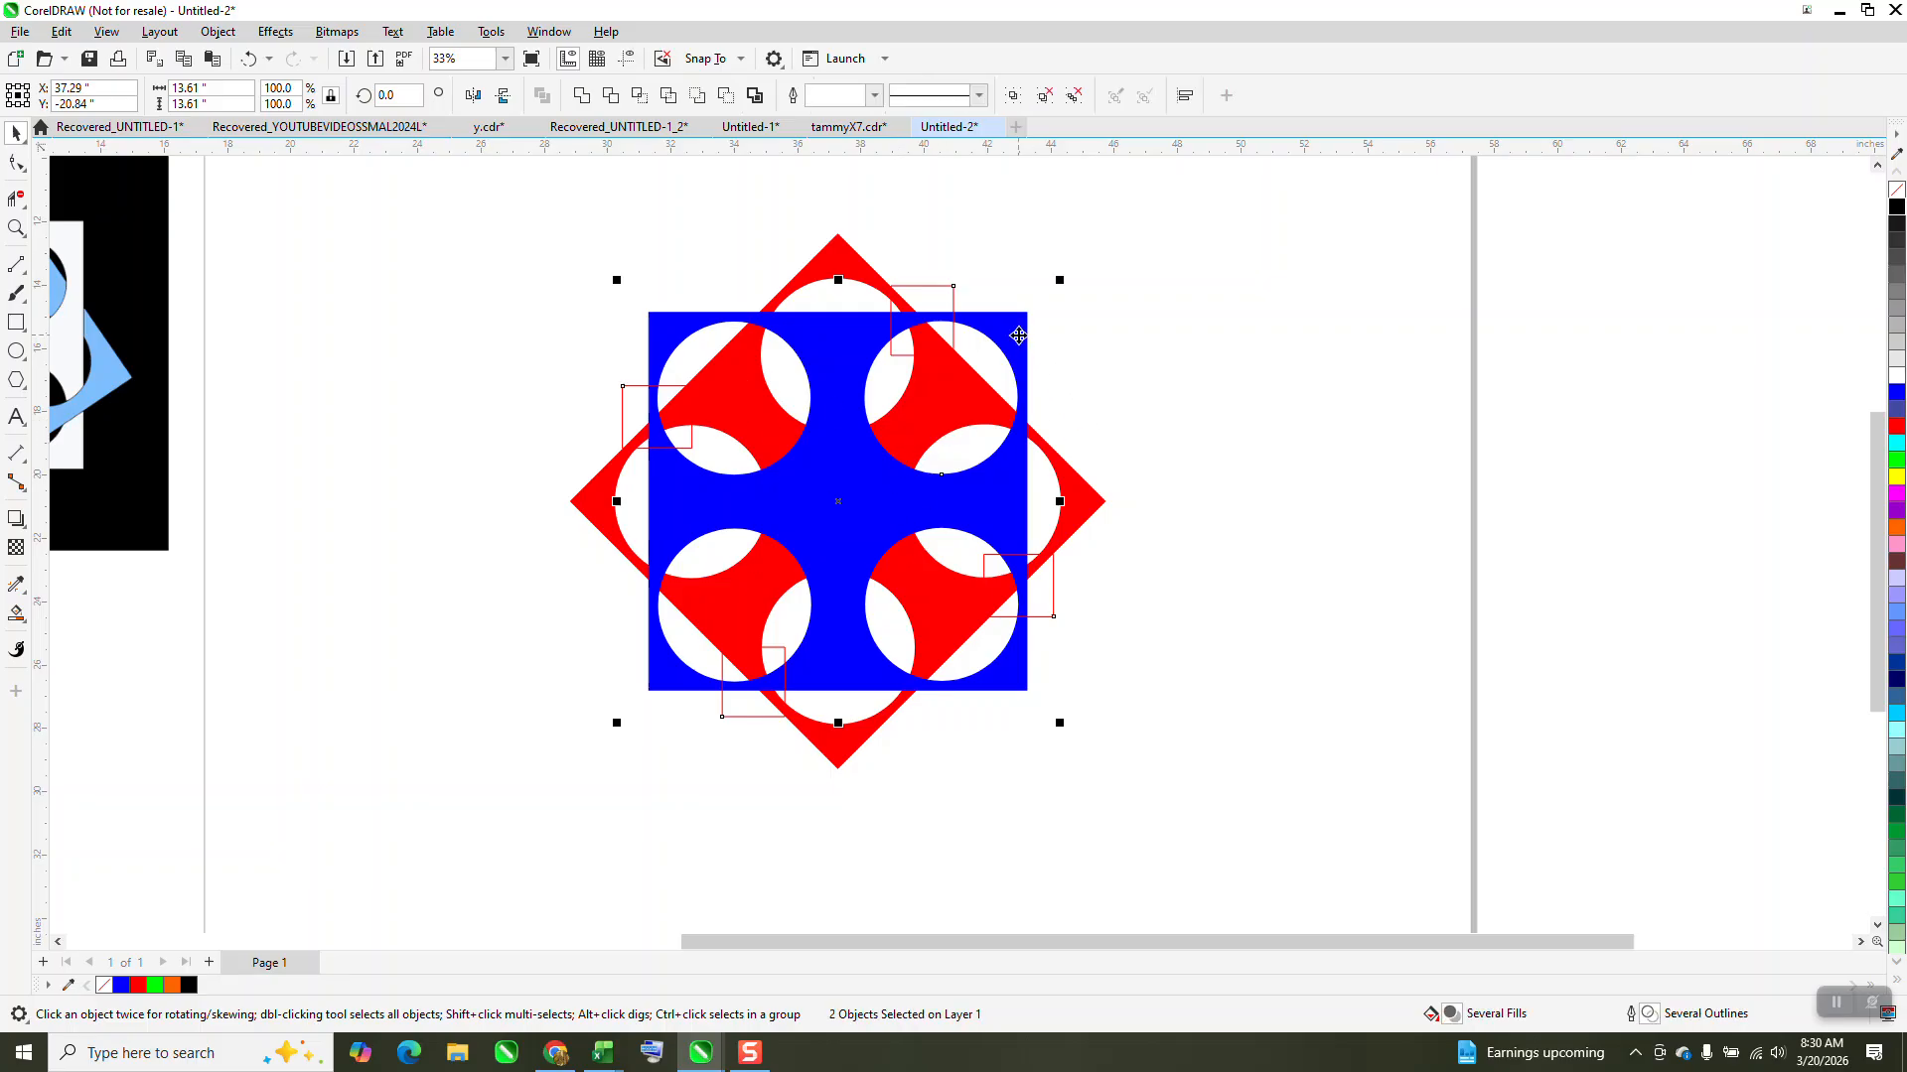
pyautogui.click(639, 95)
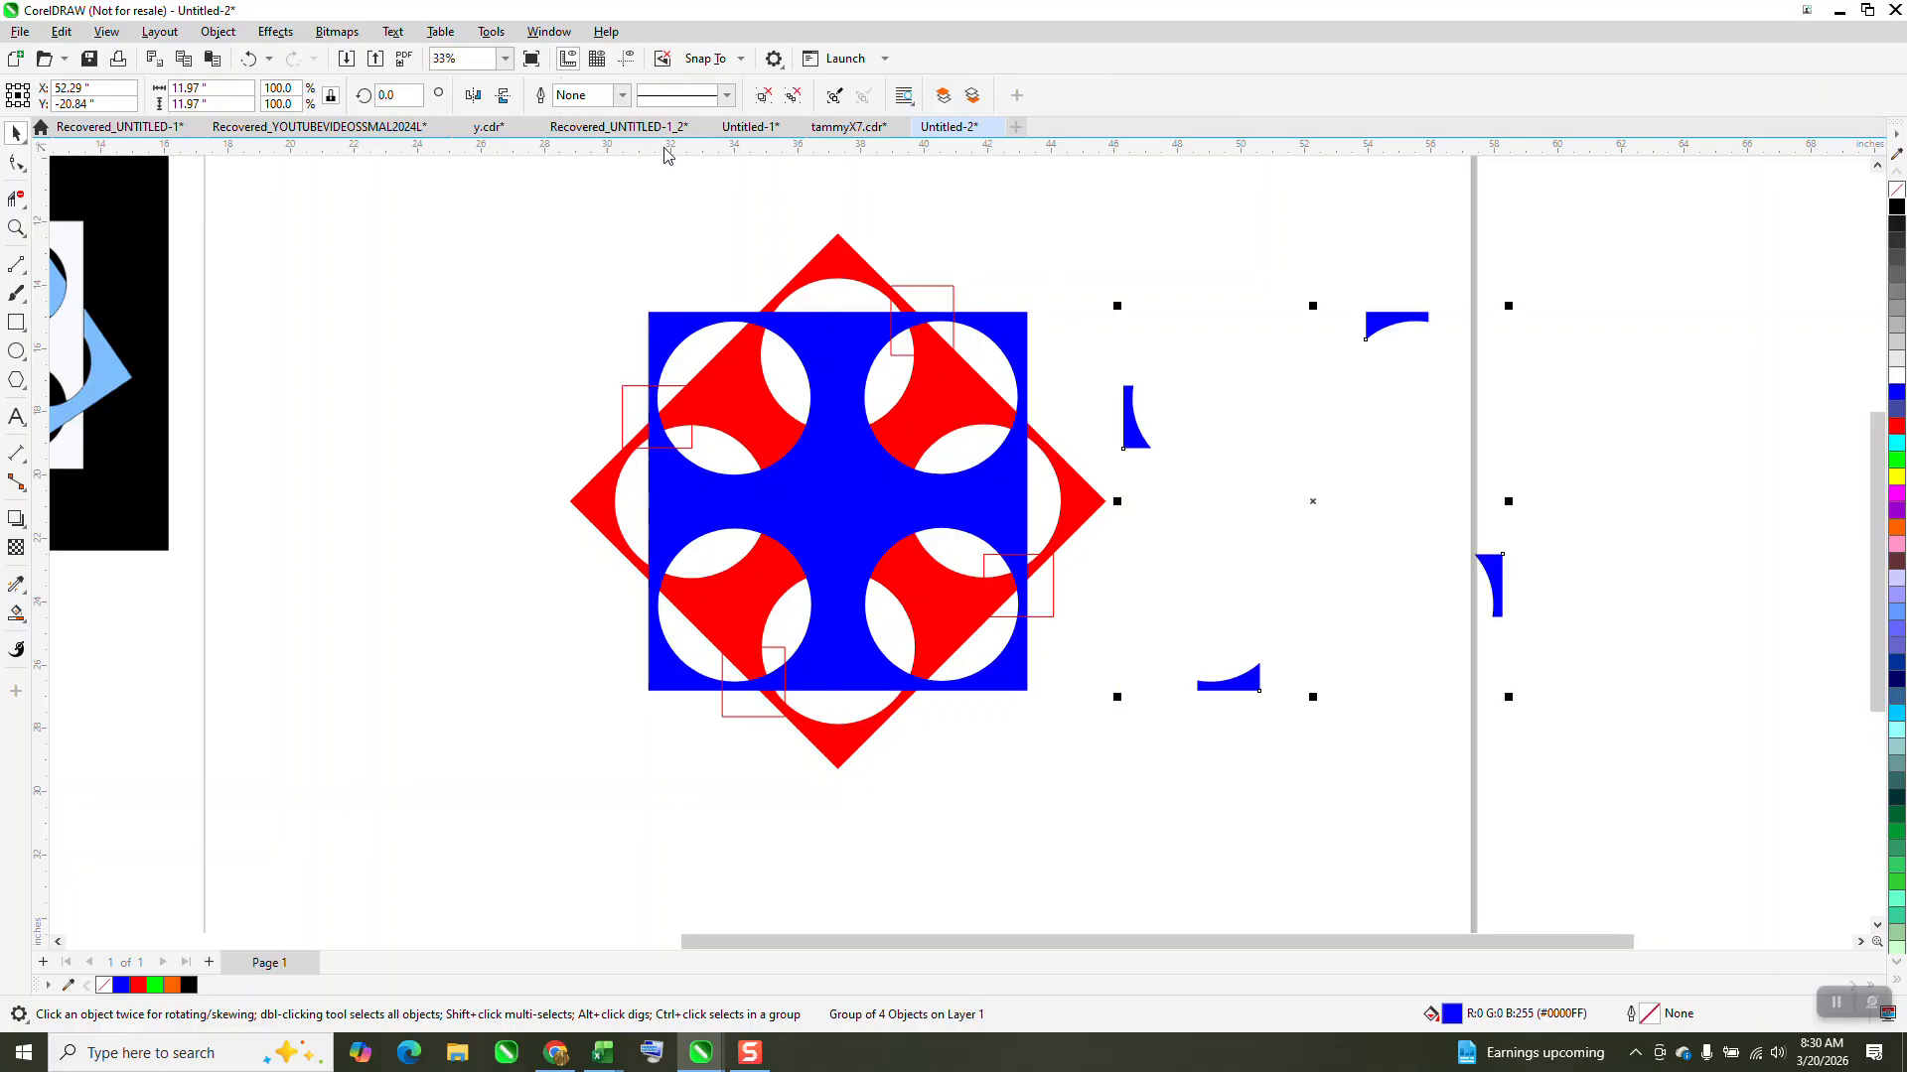
# - Delete the group of four rectangles and send the large blue shape to the back of the page
pyautogui.click(910, 289)
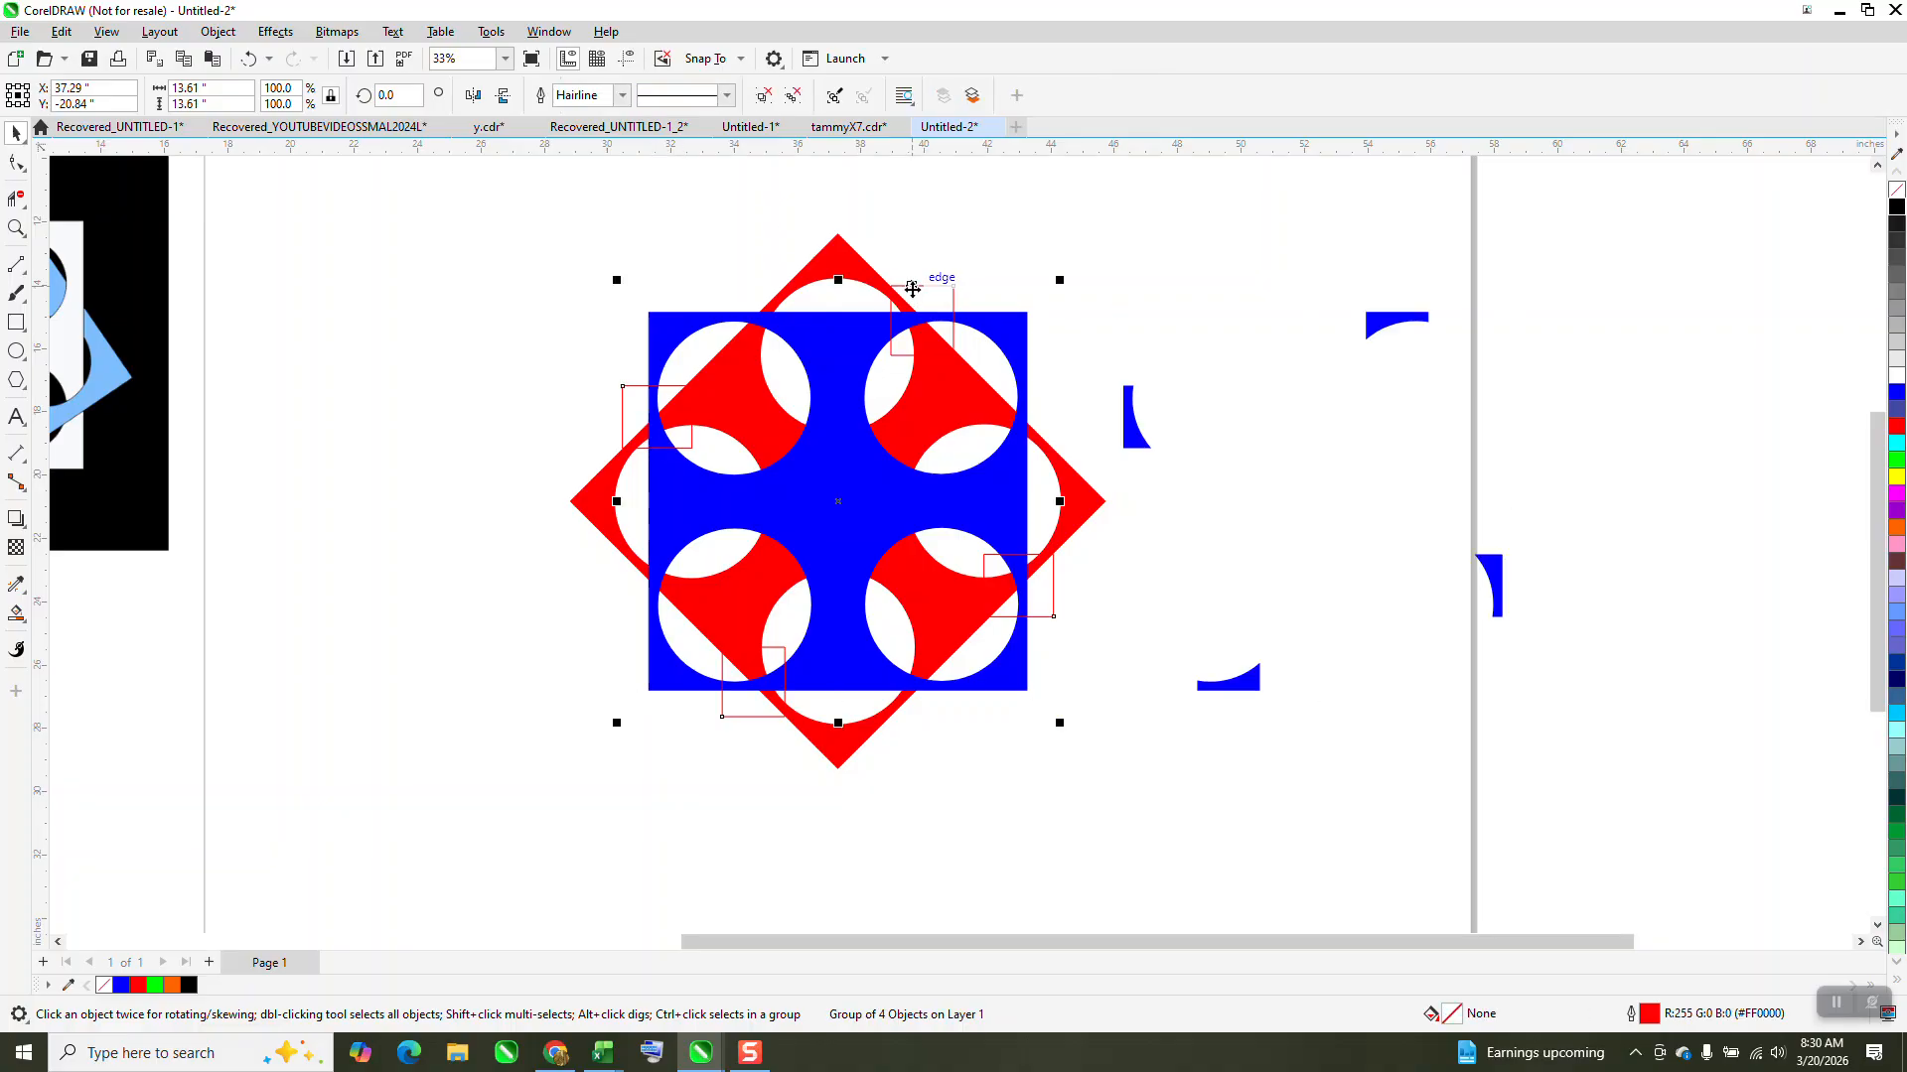
pyautogui.press('Delete')
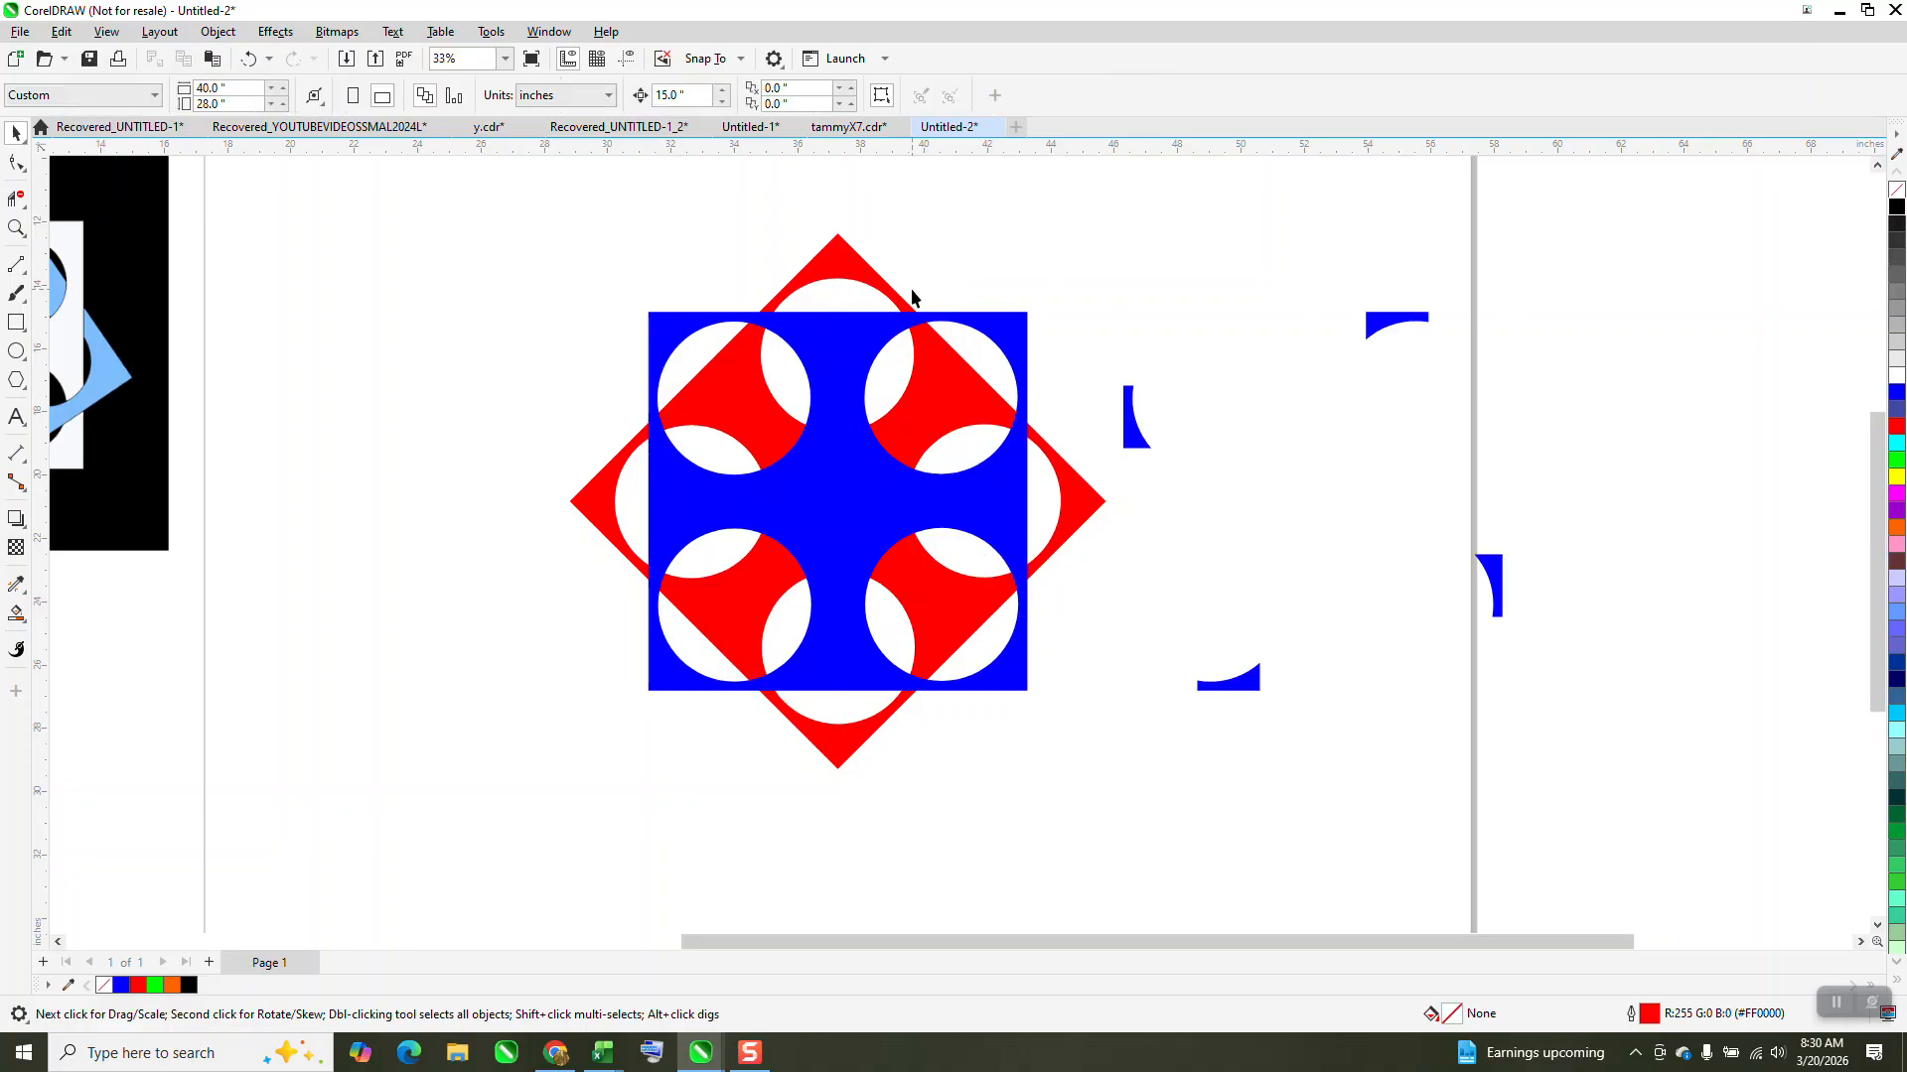
pyautogui.click(981, 328)
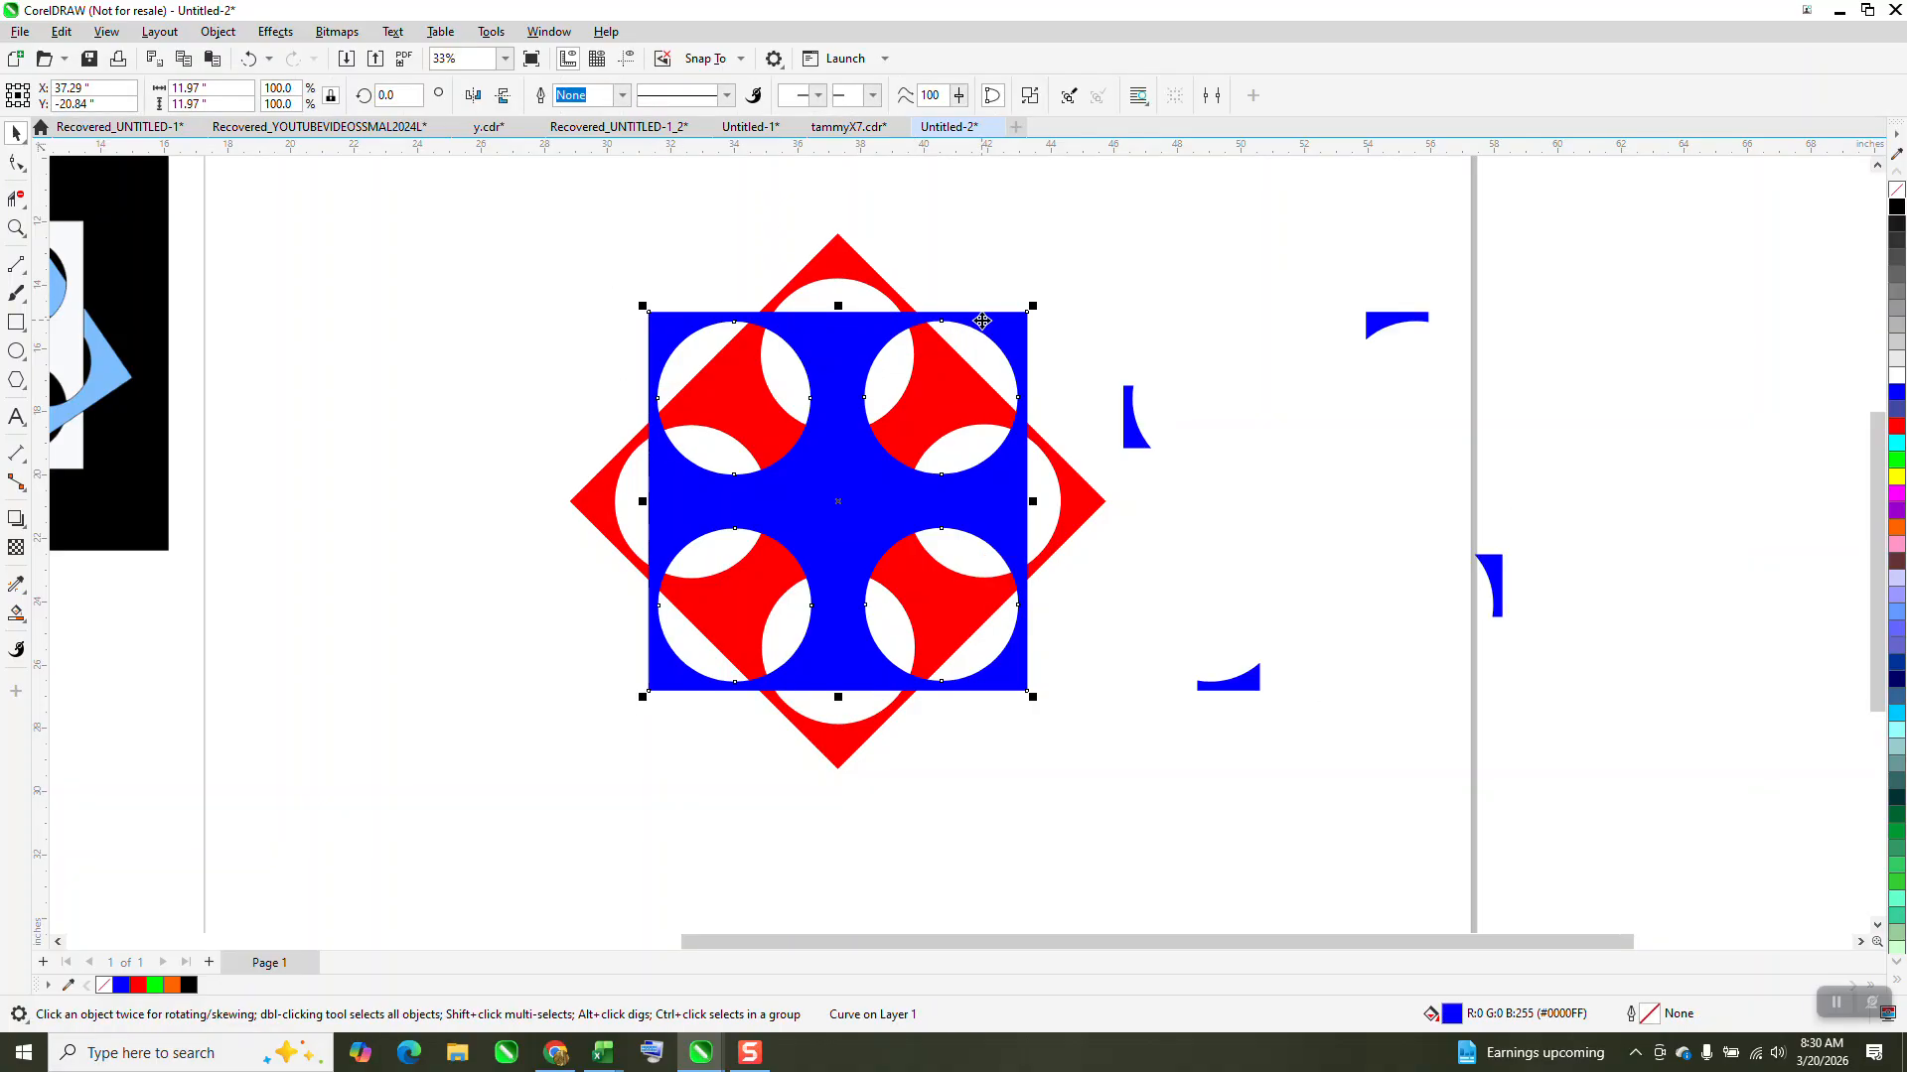
pyautogui.click(224, 39)
pyautogui.moveTo(409, 347)
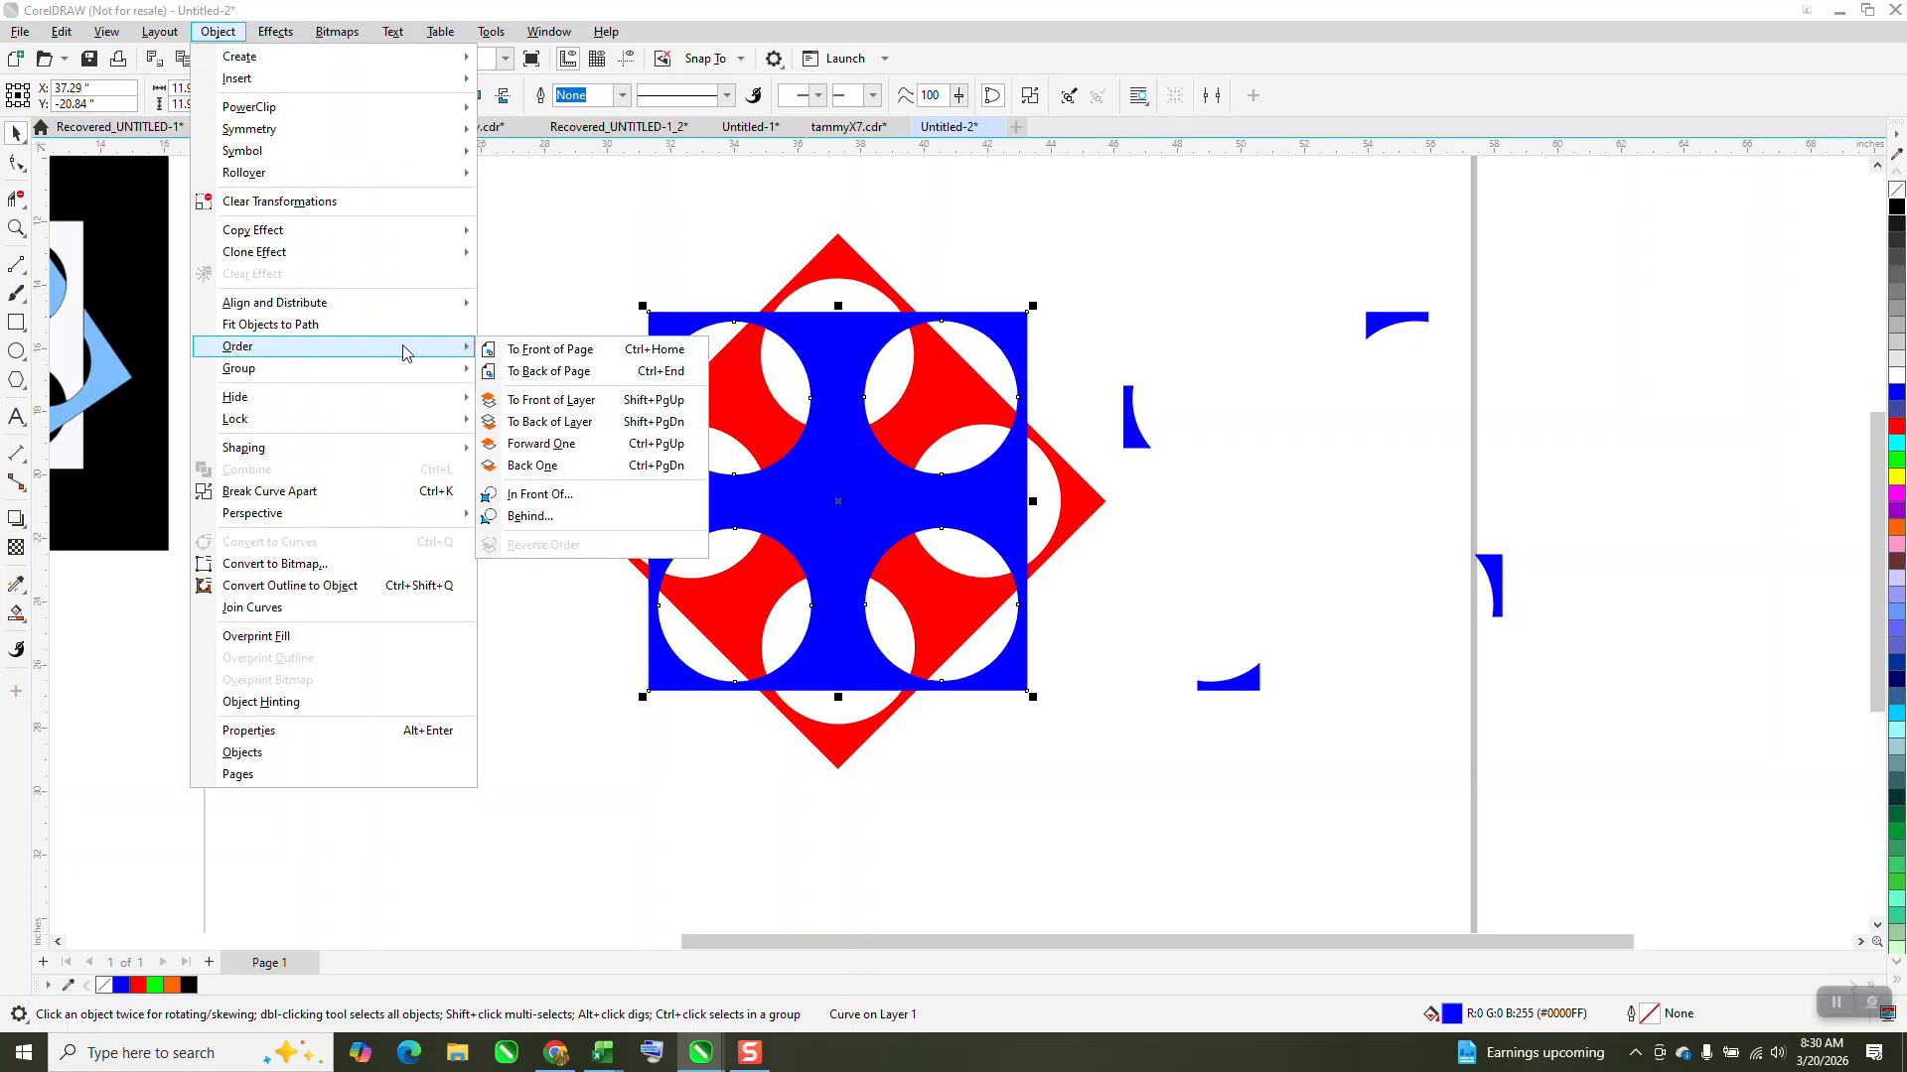
pyautogui.click(531, 372)
# - Move the four blue intersection pieces back to the page centre, on top of the red shape
pyautogui.moveTo(1093, 255); pyautogui.dragTo(1558, 766)
pyautogui.press('p')
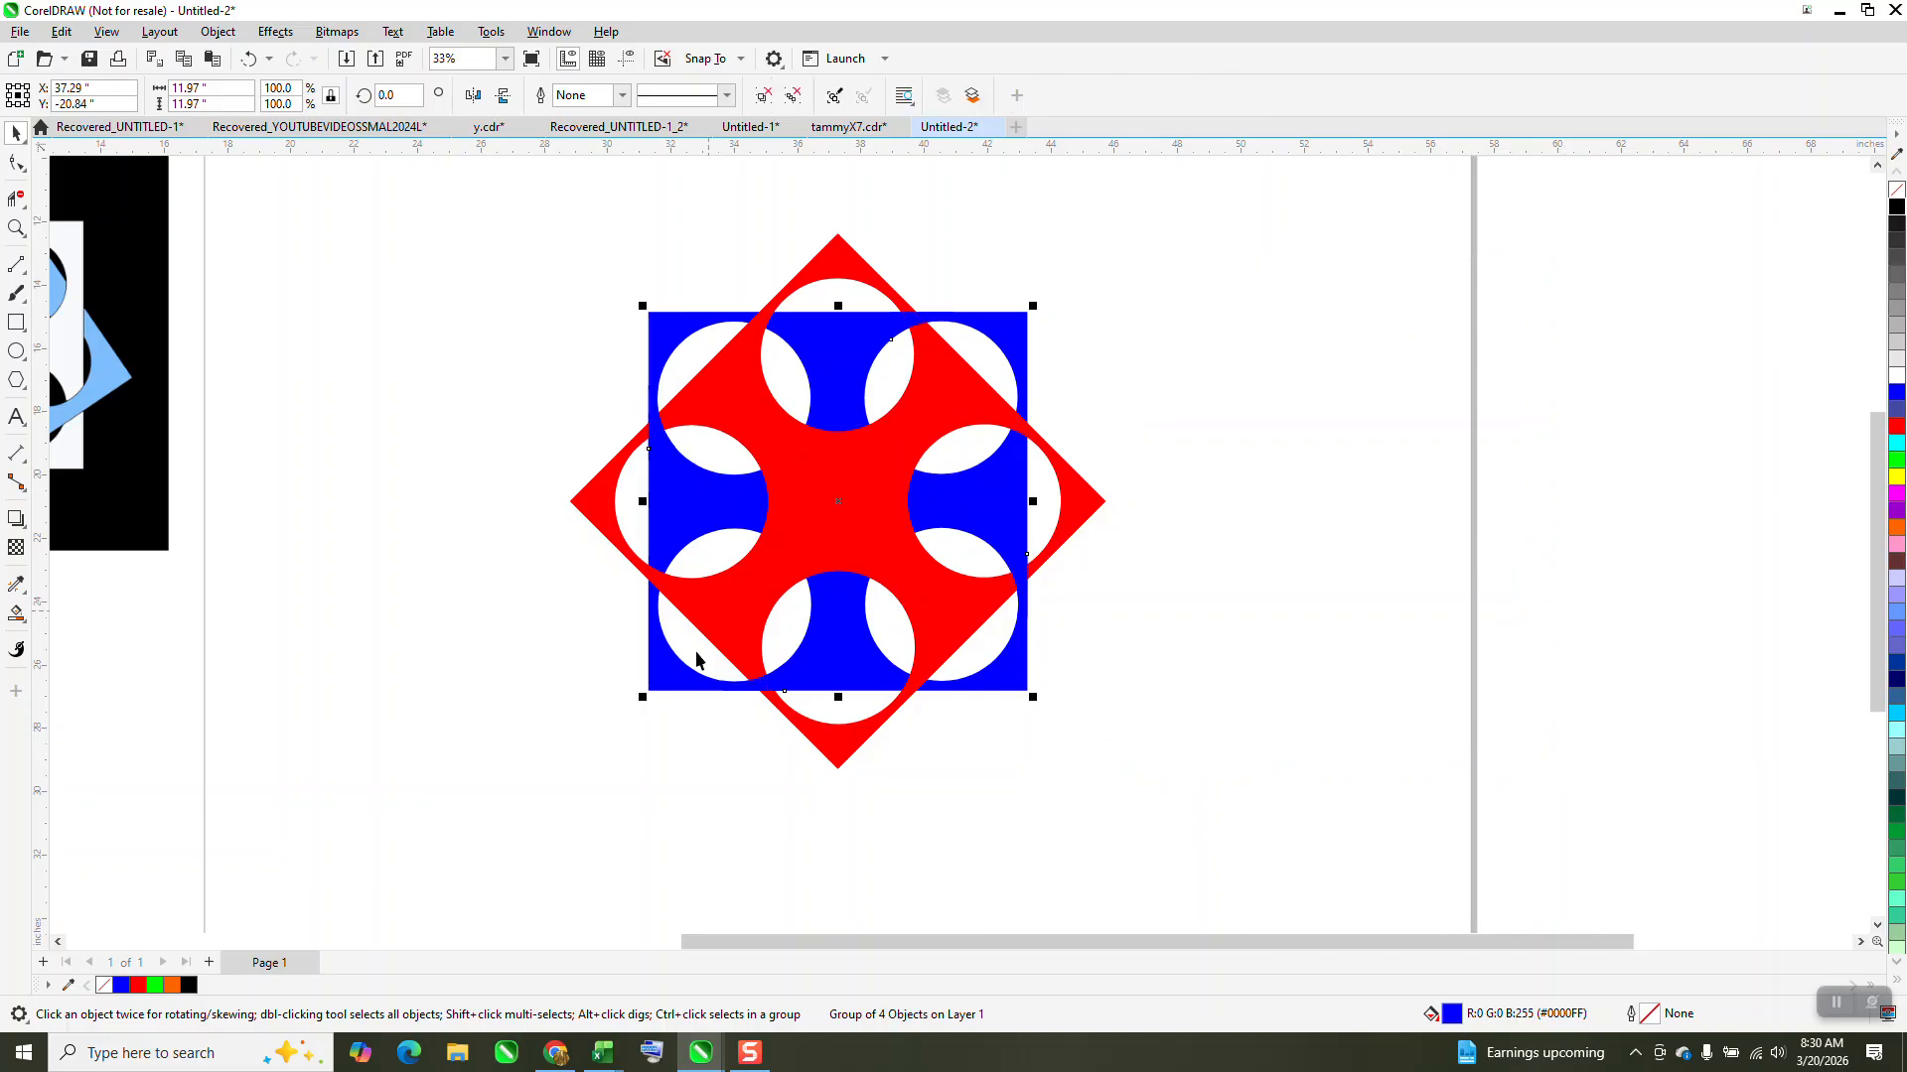
pyautogui.press('z')
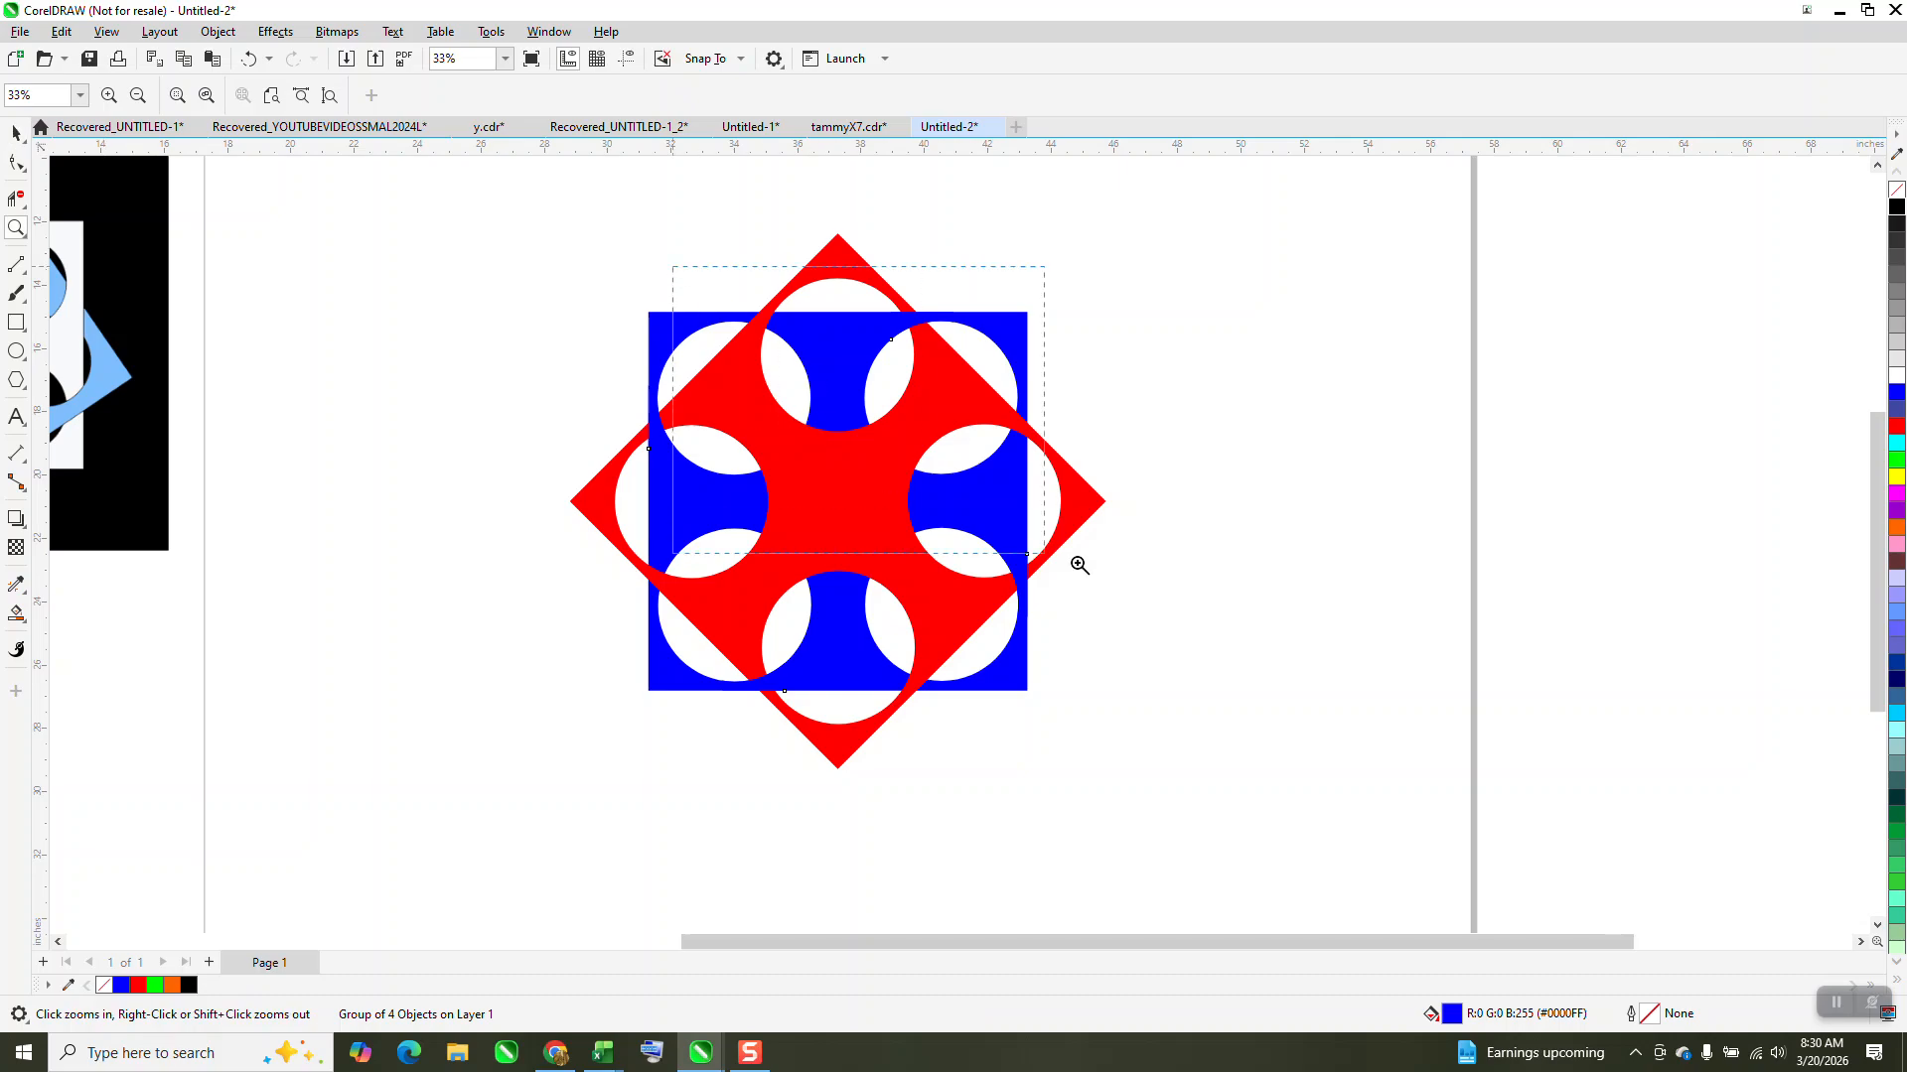
pyautogui.click(1172, 591)
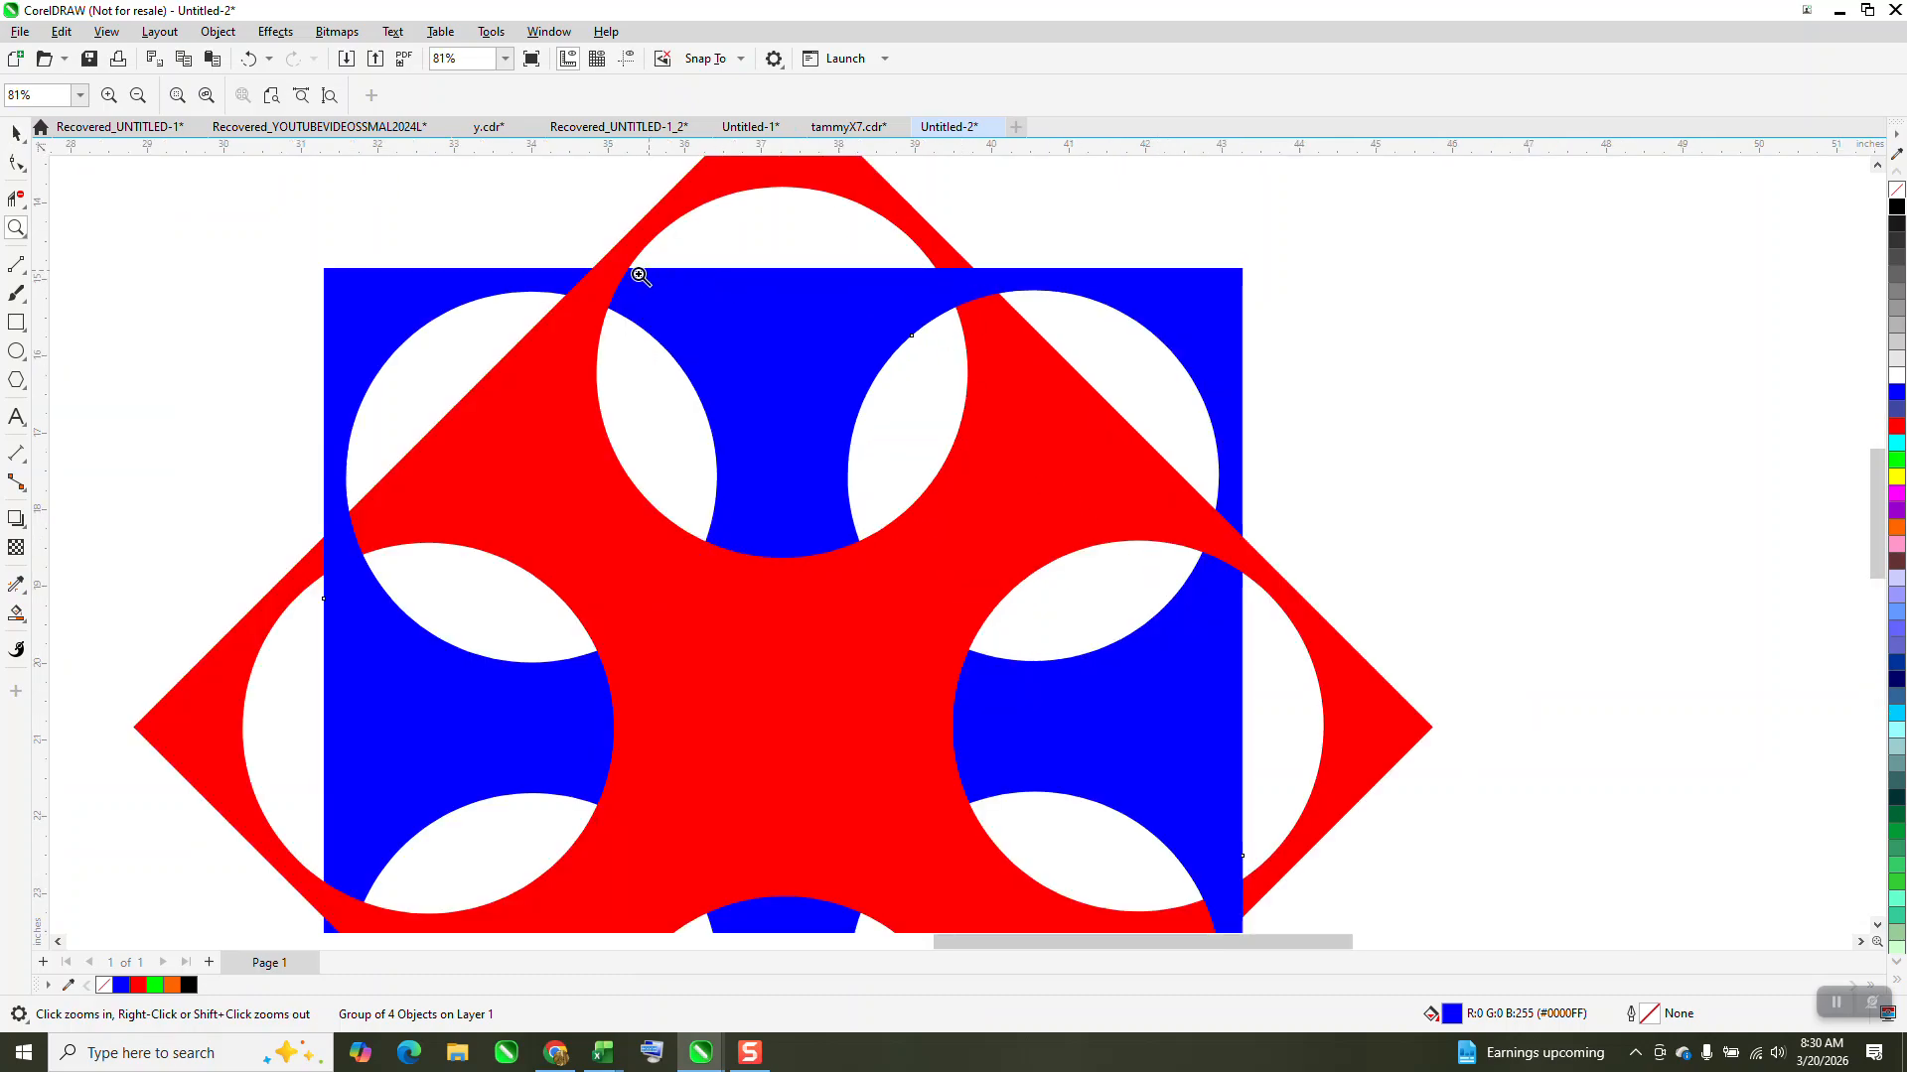
pyautogui.scroll(-5, 843, 702)
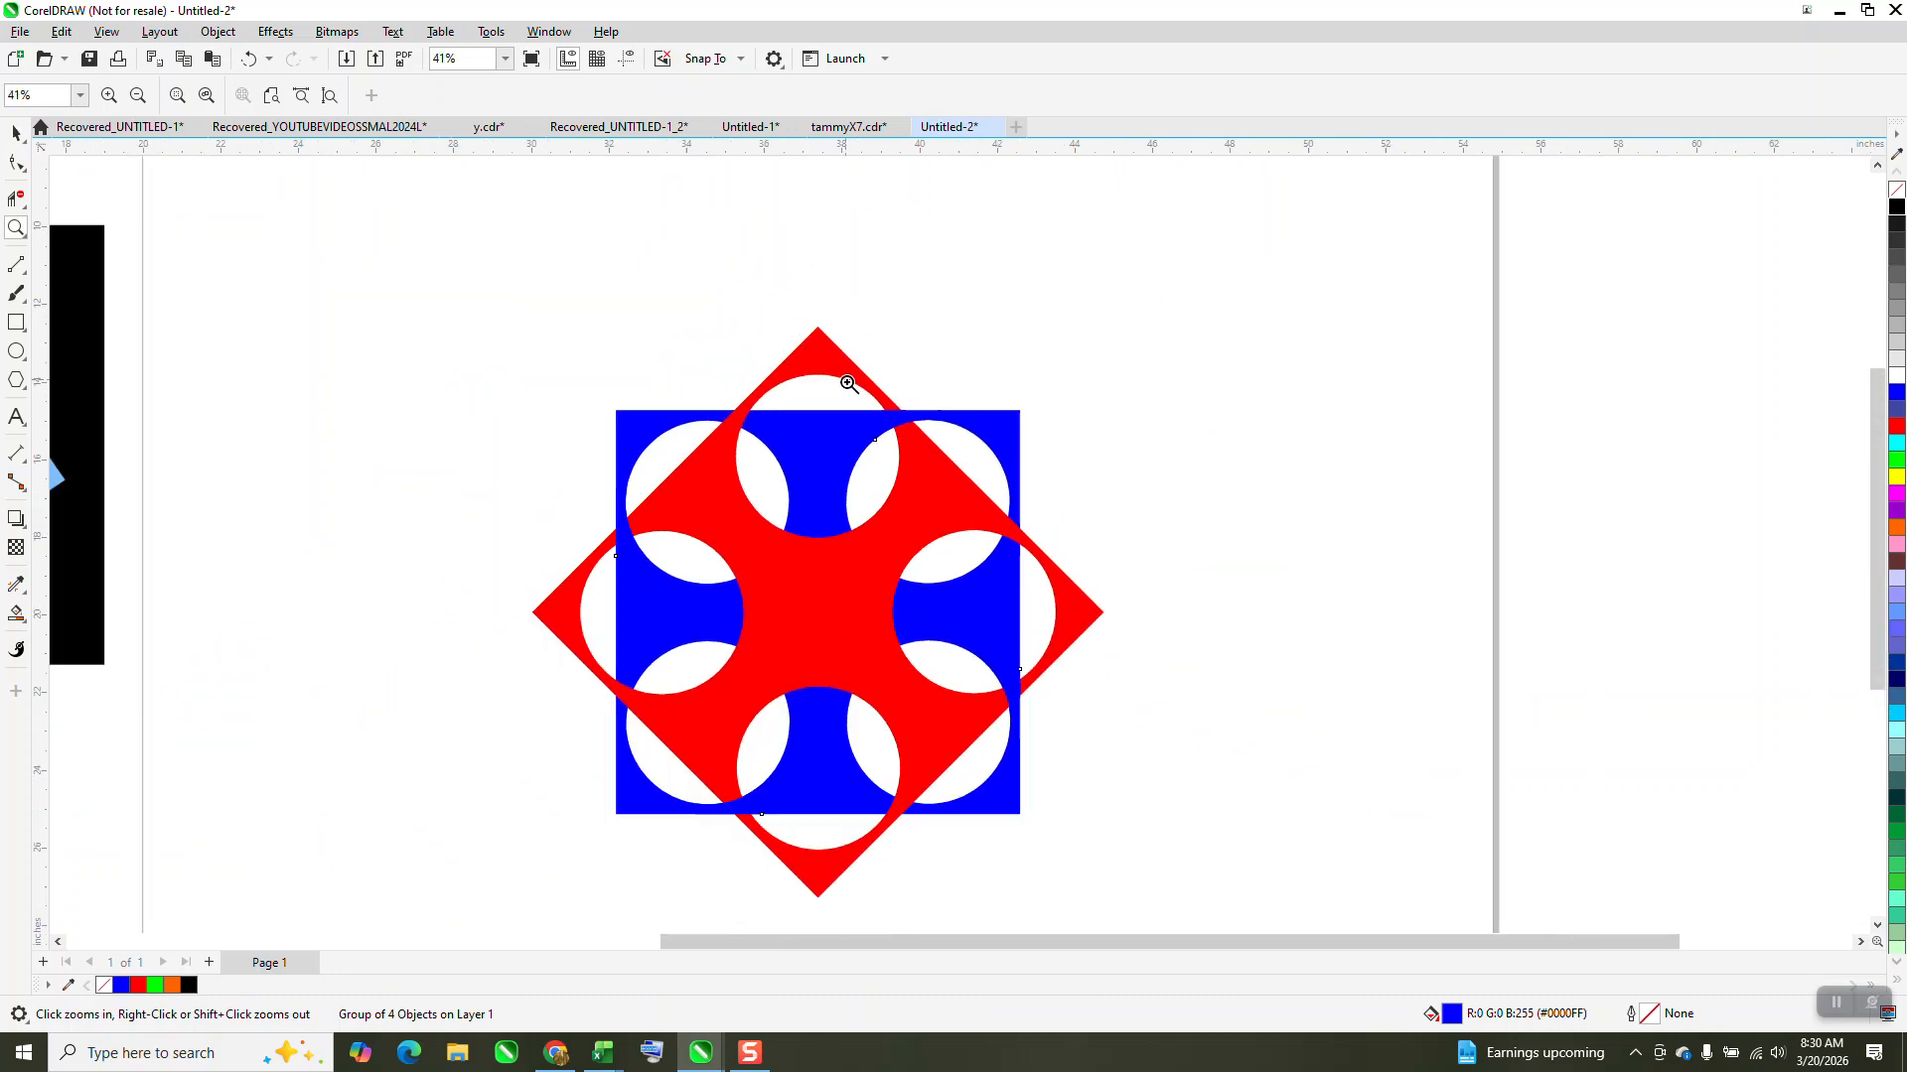
# - Draw a rectangle about 24.16 by 21.3 inches around the whole logo and fill it with black
pyautogui.click(15, 322)
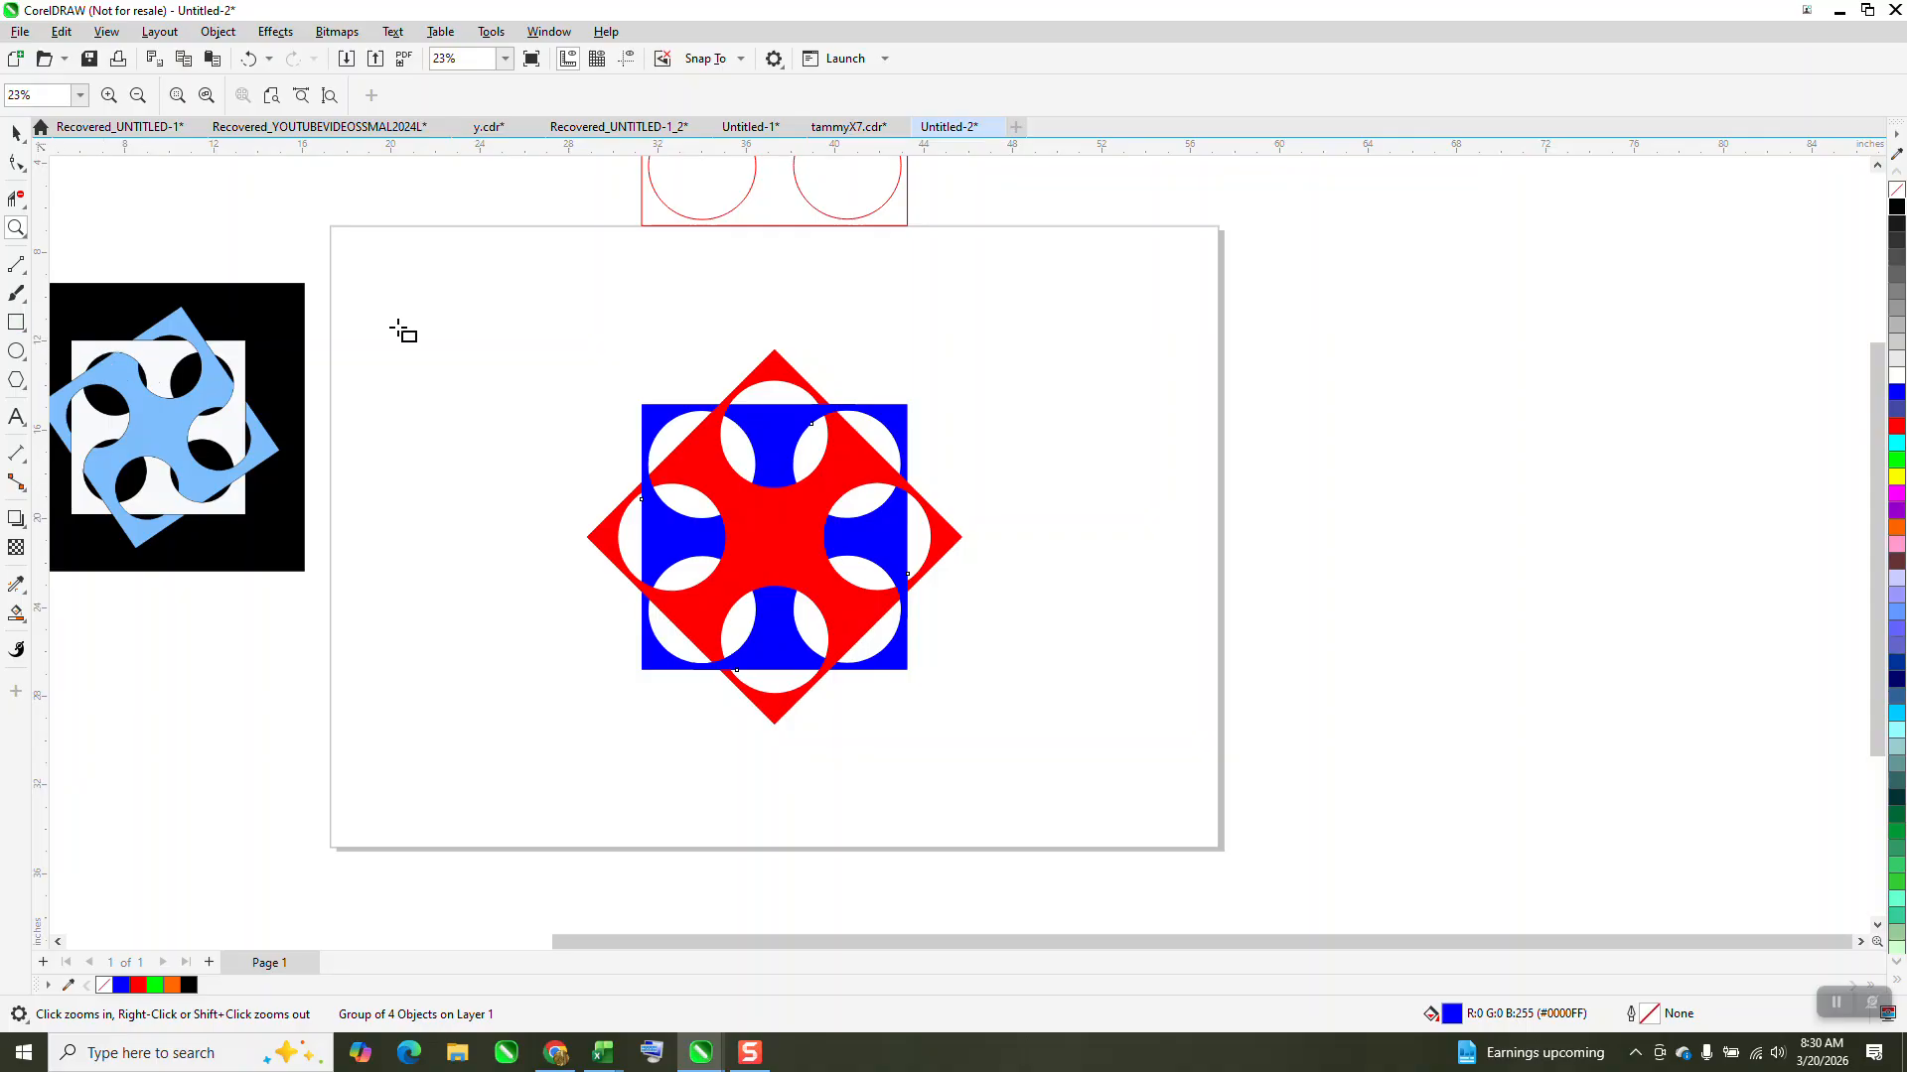
pyautogui.moveTo(524, 298)
pyautogui.mouseDown()
pyautogui.moveTo(1063, 732)
pyautogui.moveTo(1061, 769)
pyautogui.mouseUp()
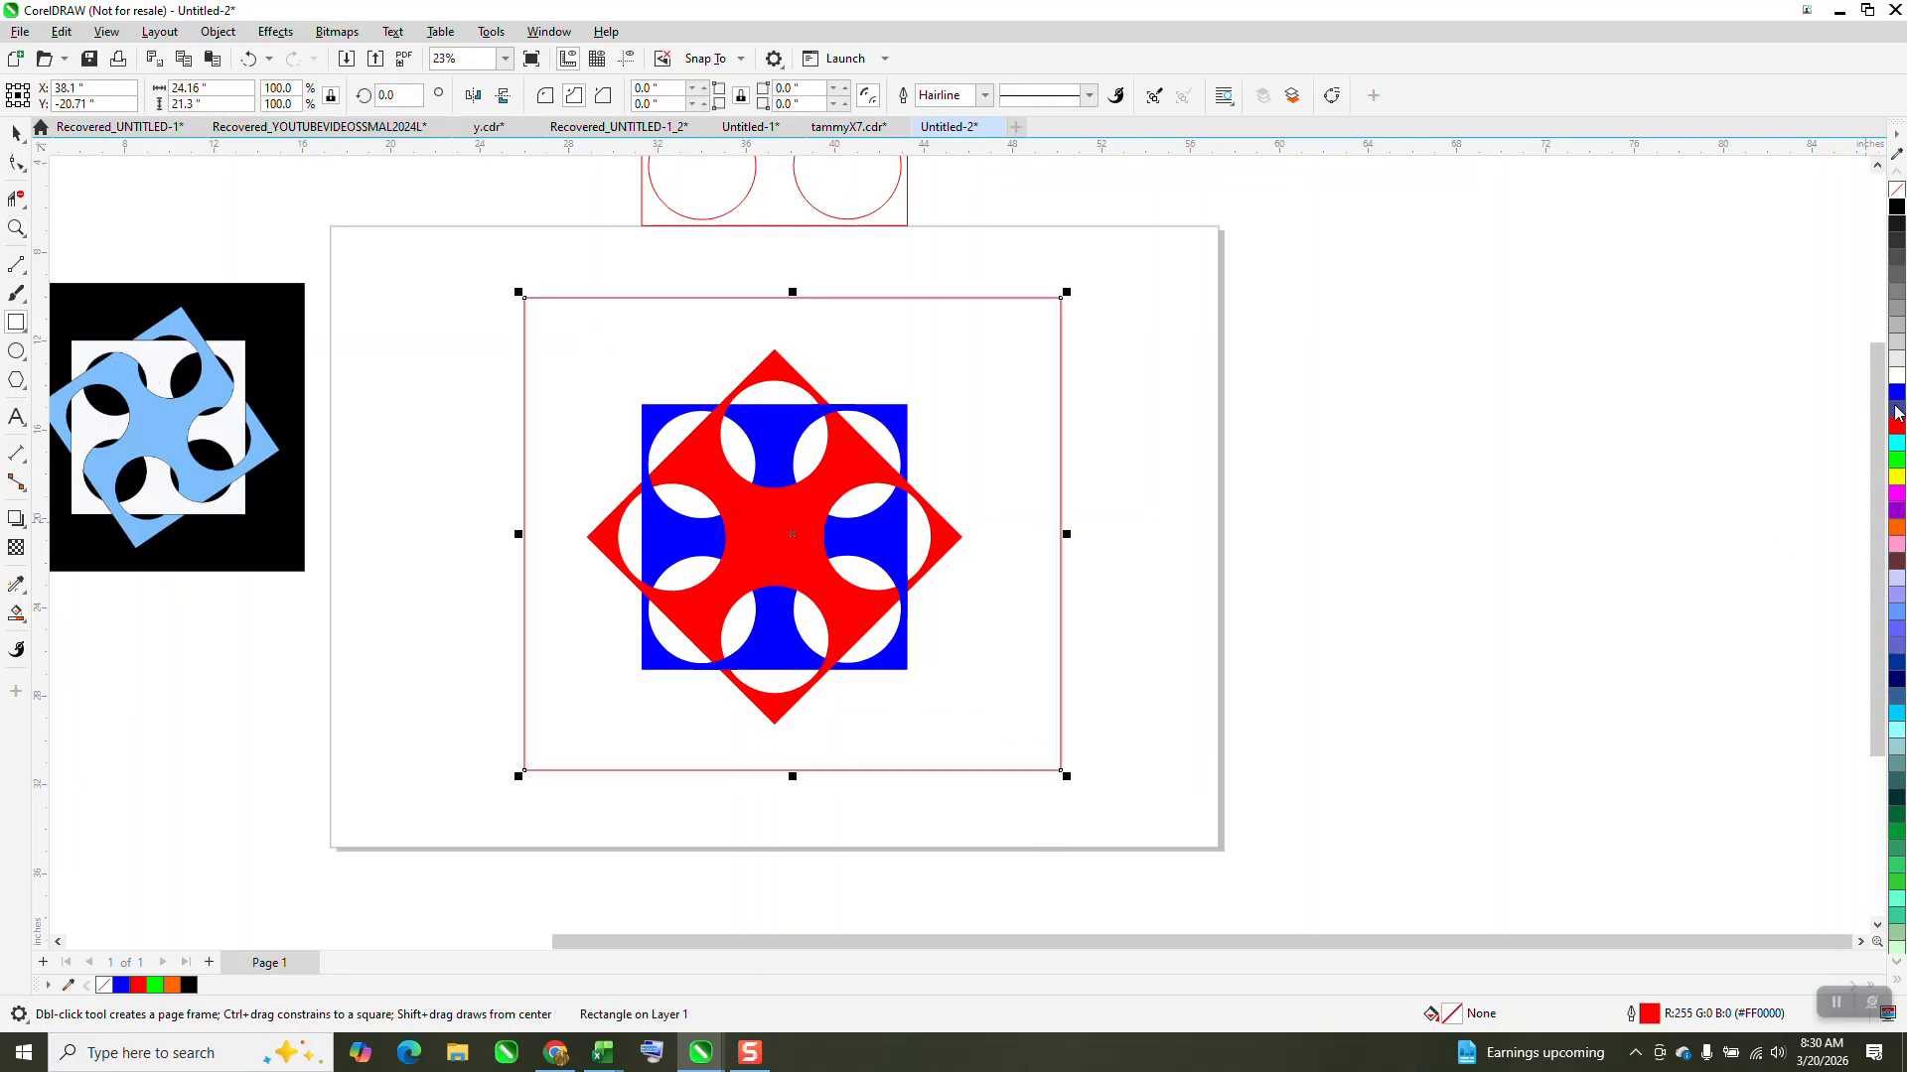
pyautogui.click(1897, 207)
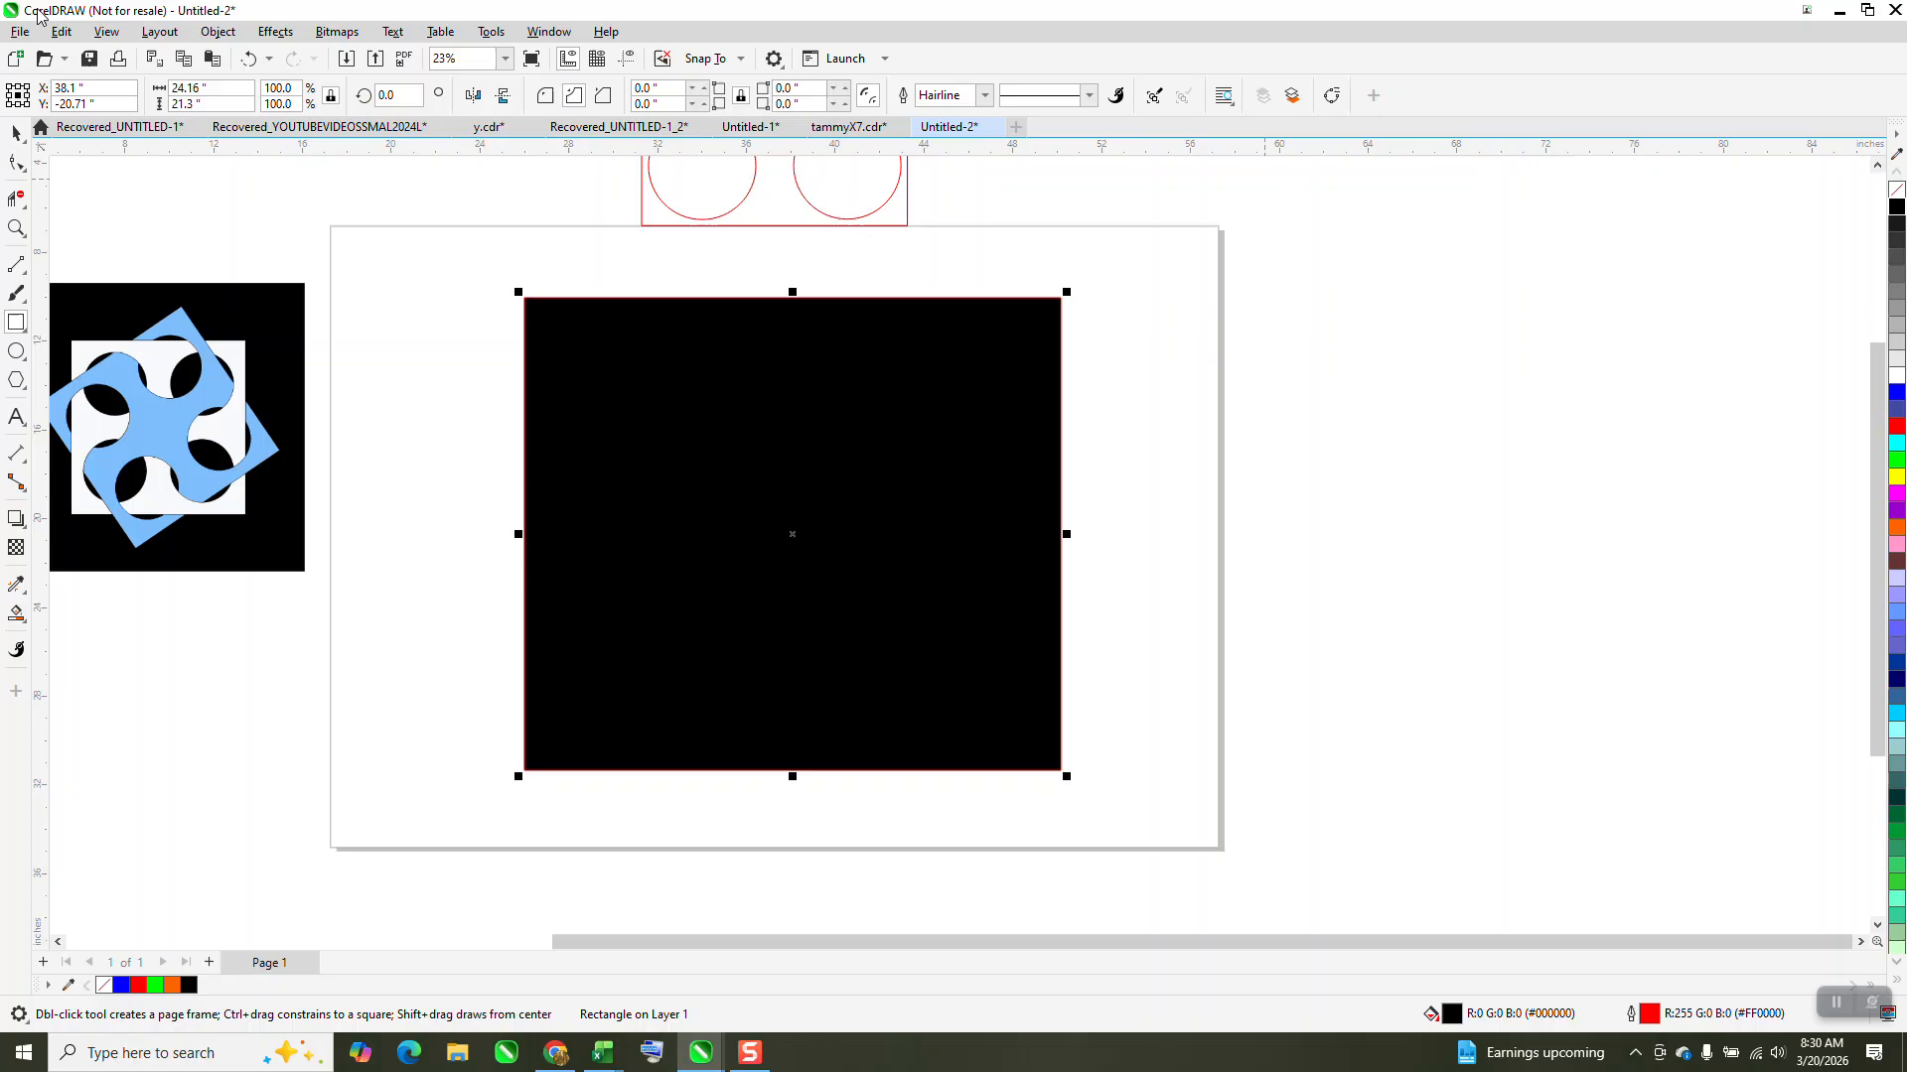
# - Send the black rectangle to the back of the page, behind the logo
pyautogui.click(218, 31)
pyautogui.moveTo(248, 347)
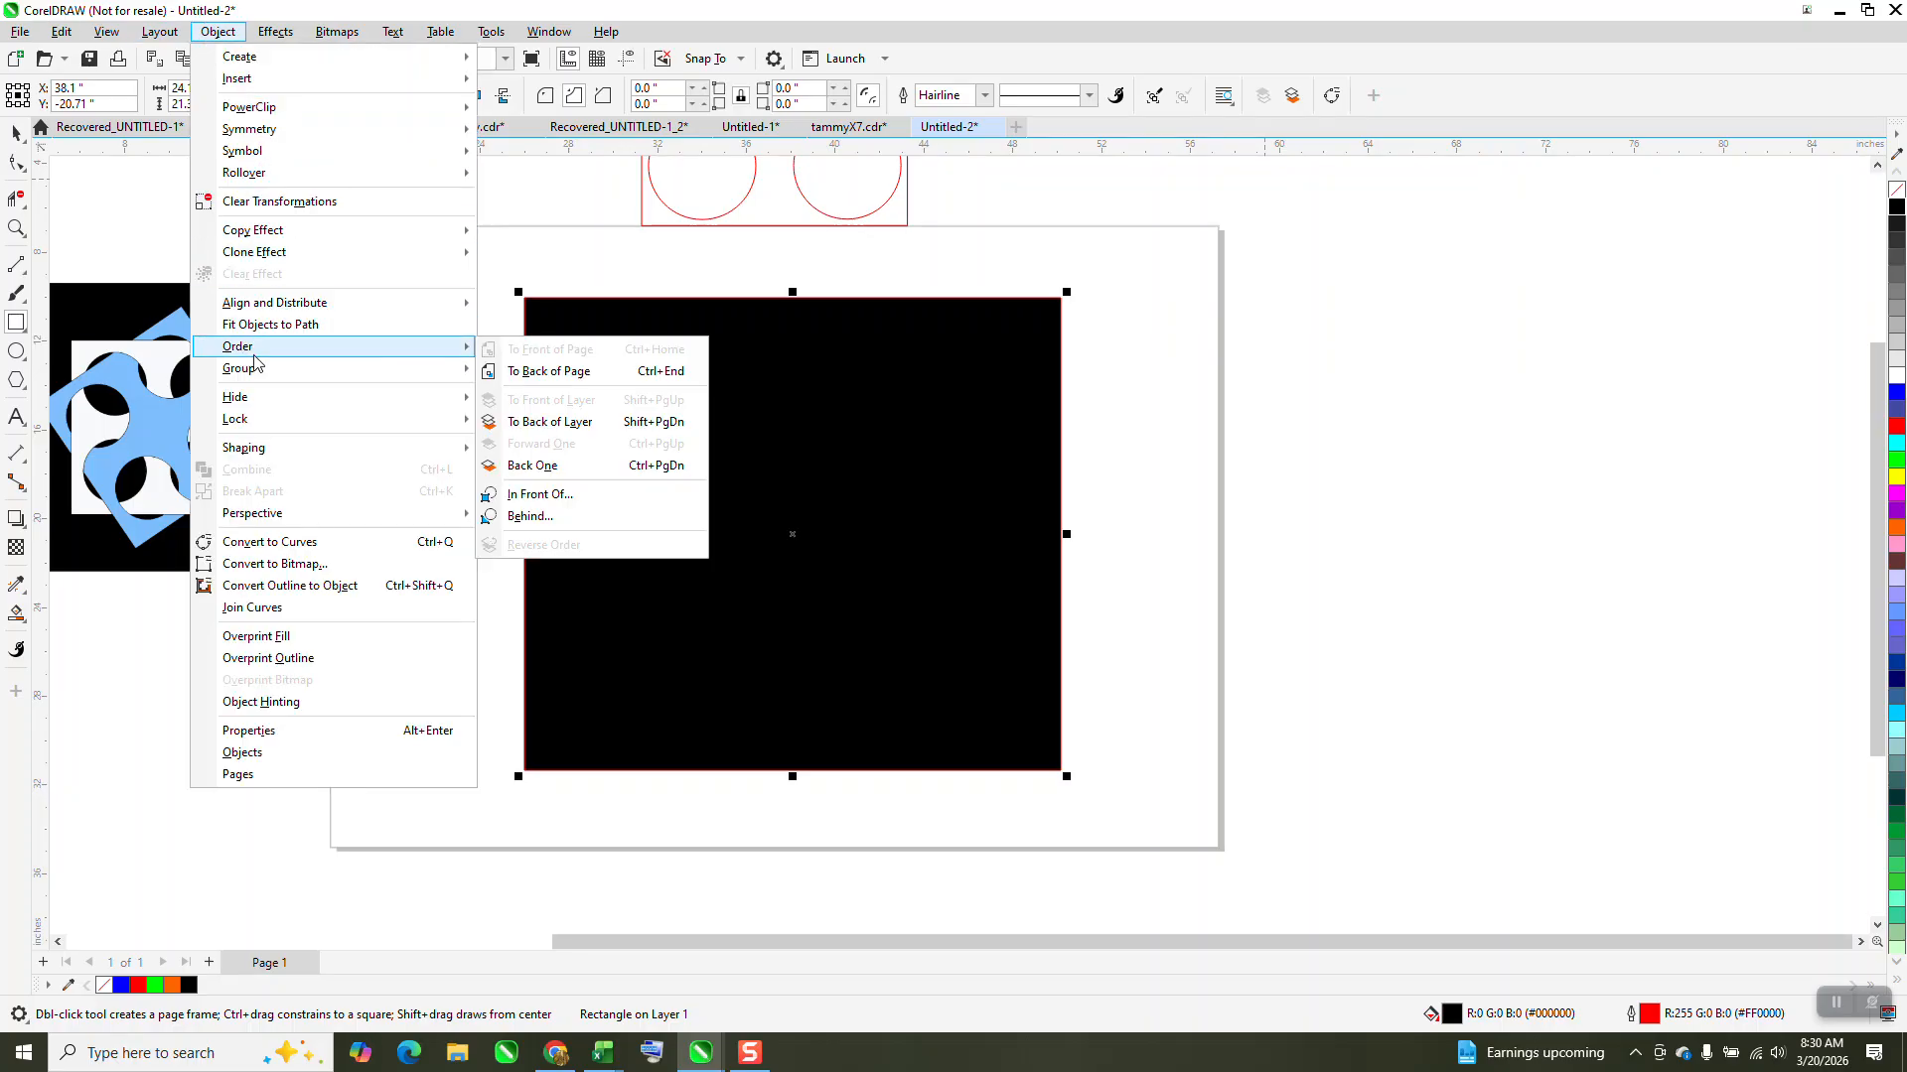
pyautogui.click(559, 375)
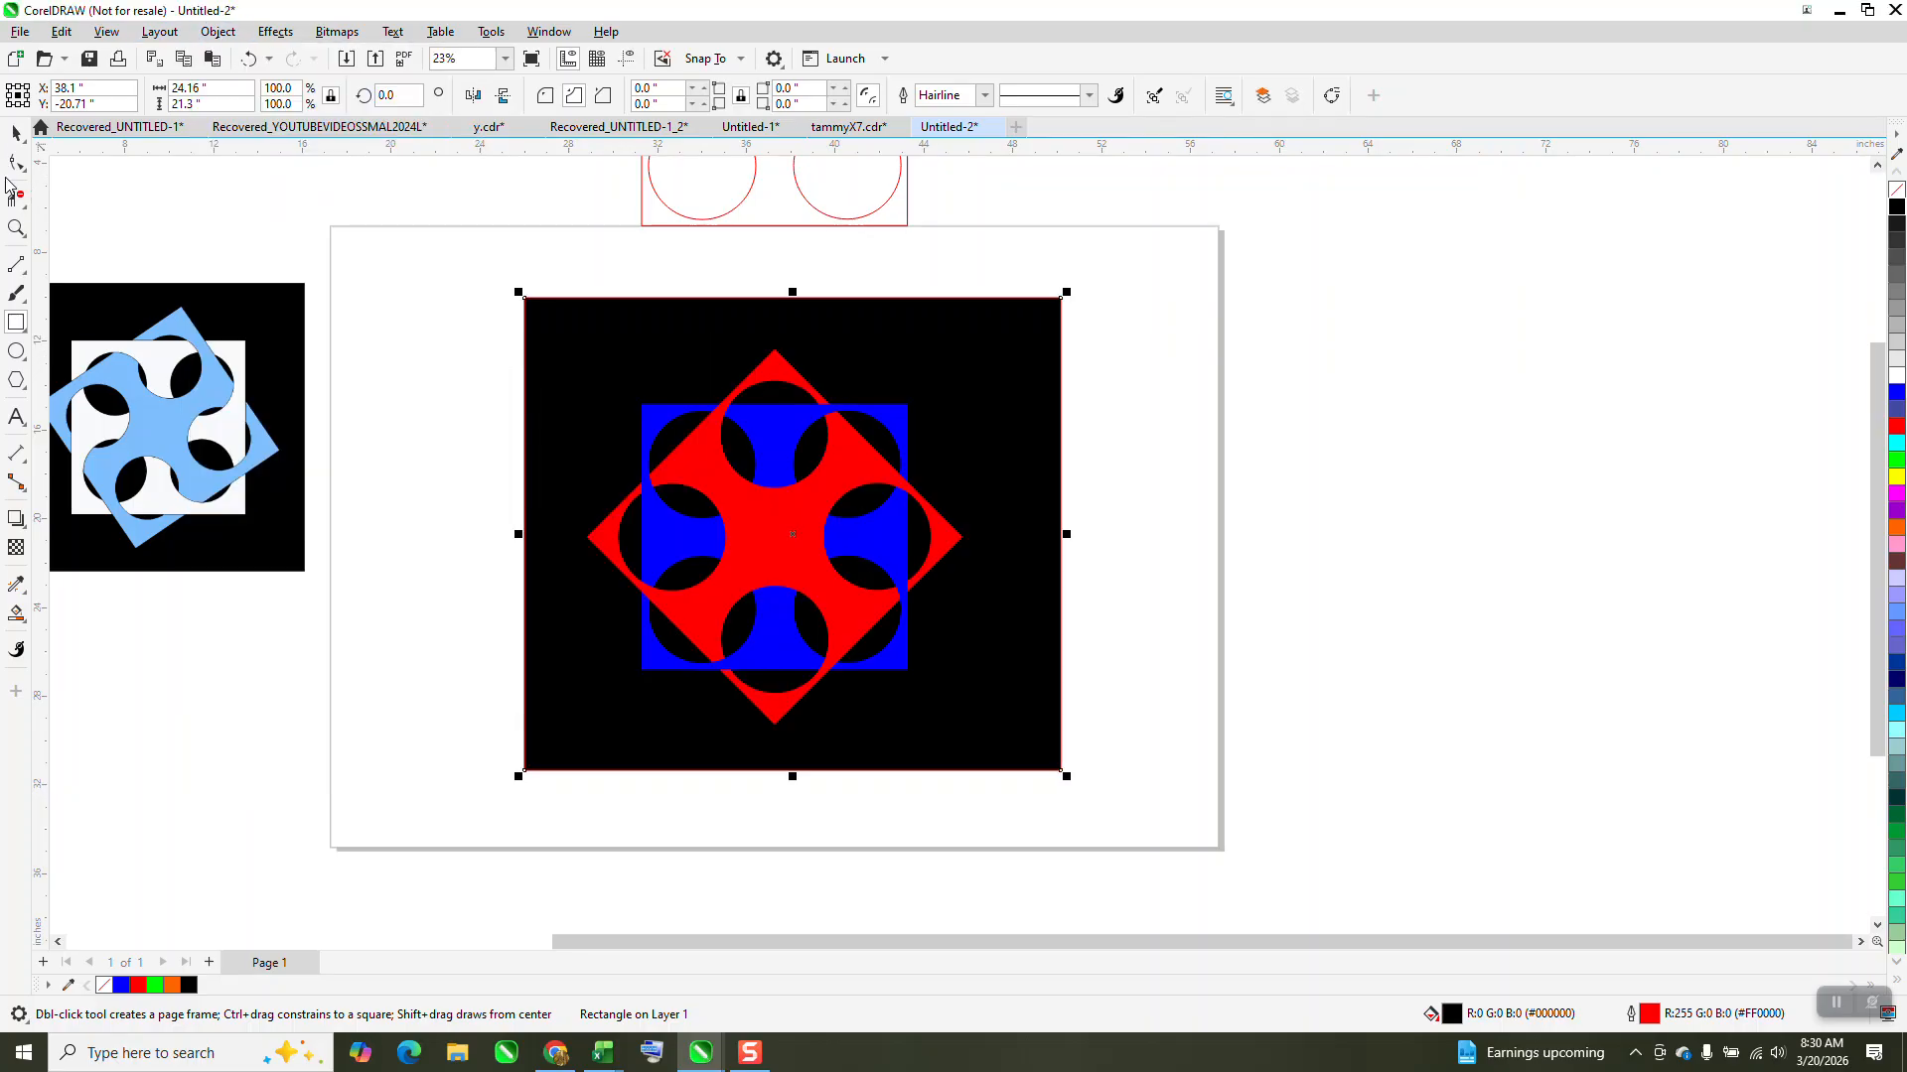
pyautogui.click(16, 227)
pyautogui.moveTo(581, 343); pyautogui.dragTo(1051, 764)
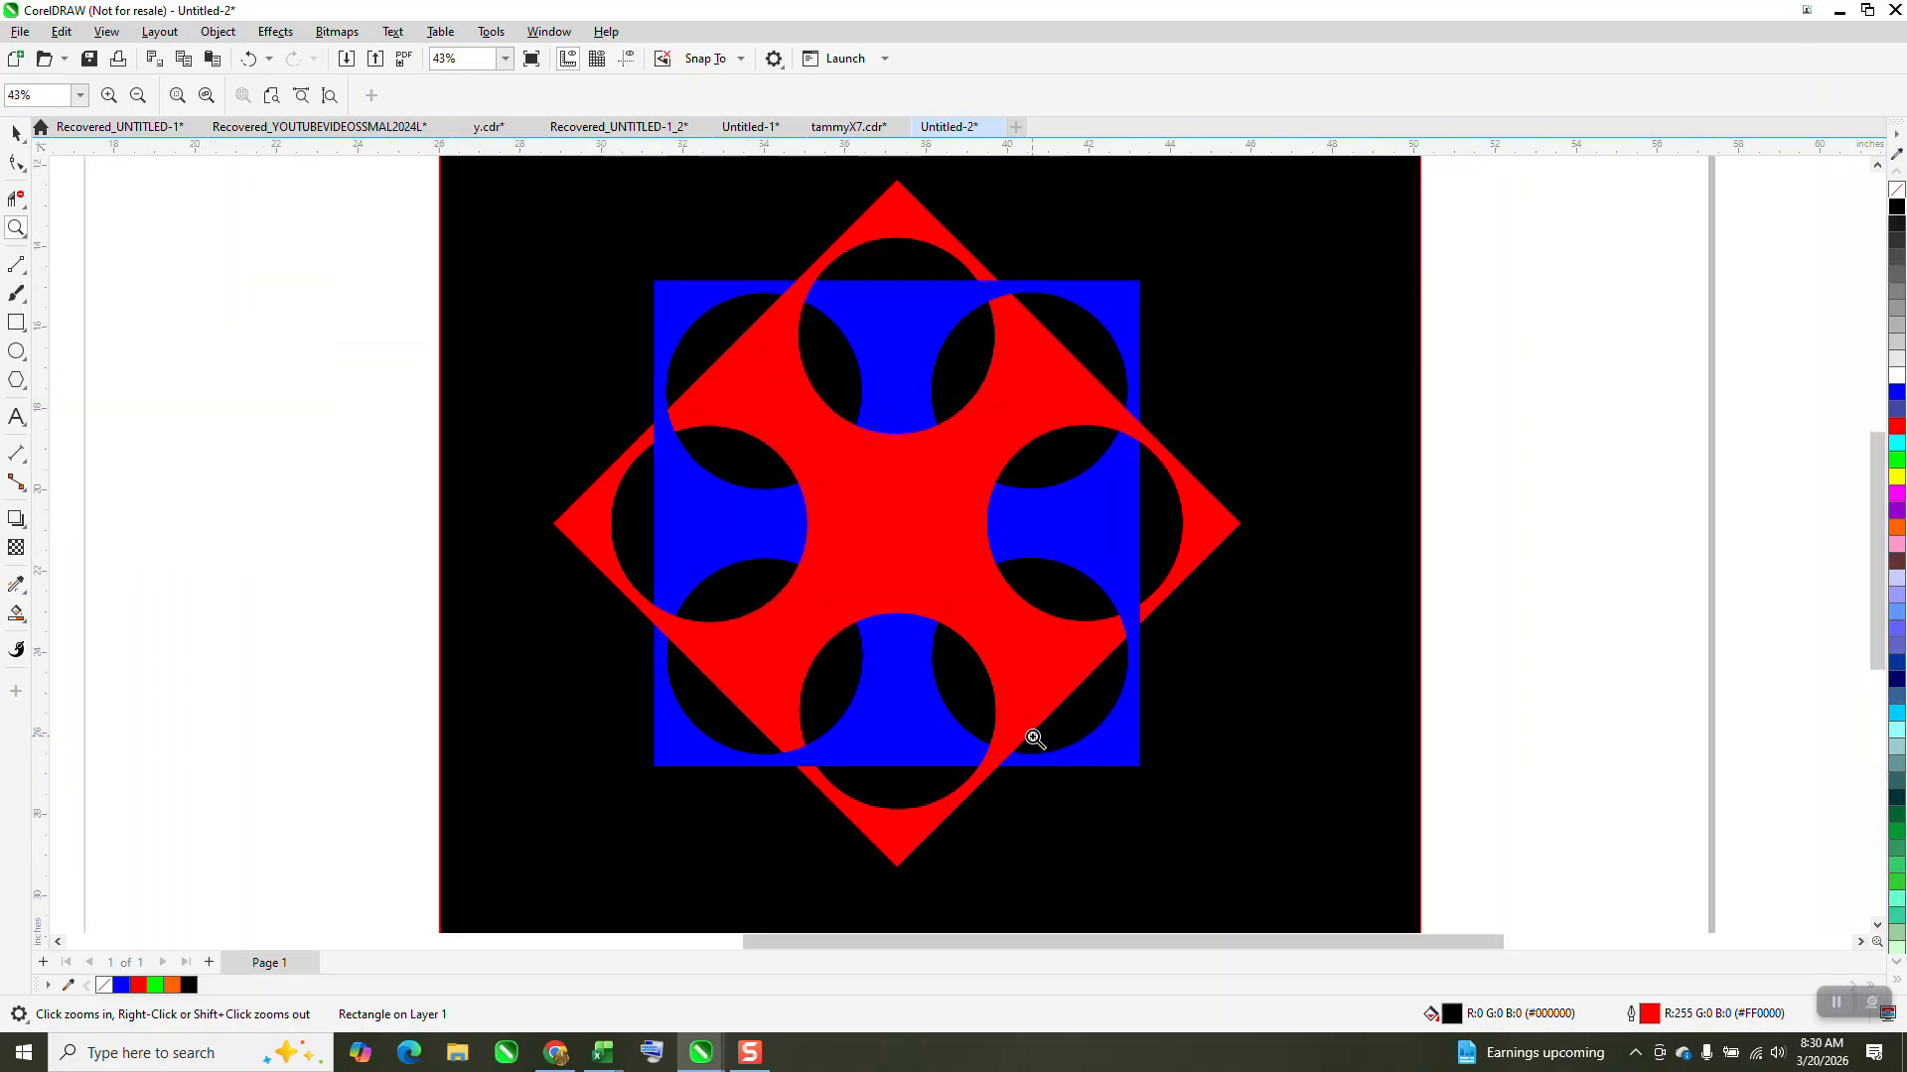
pyautogui.scroll(-1, 1028, 733)
pyautogui.scroll(-1, 1017, 685)
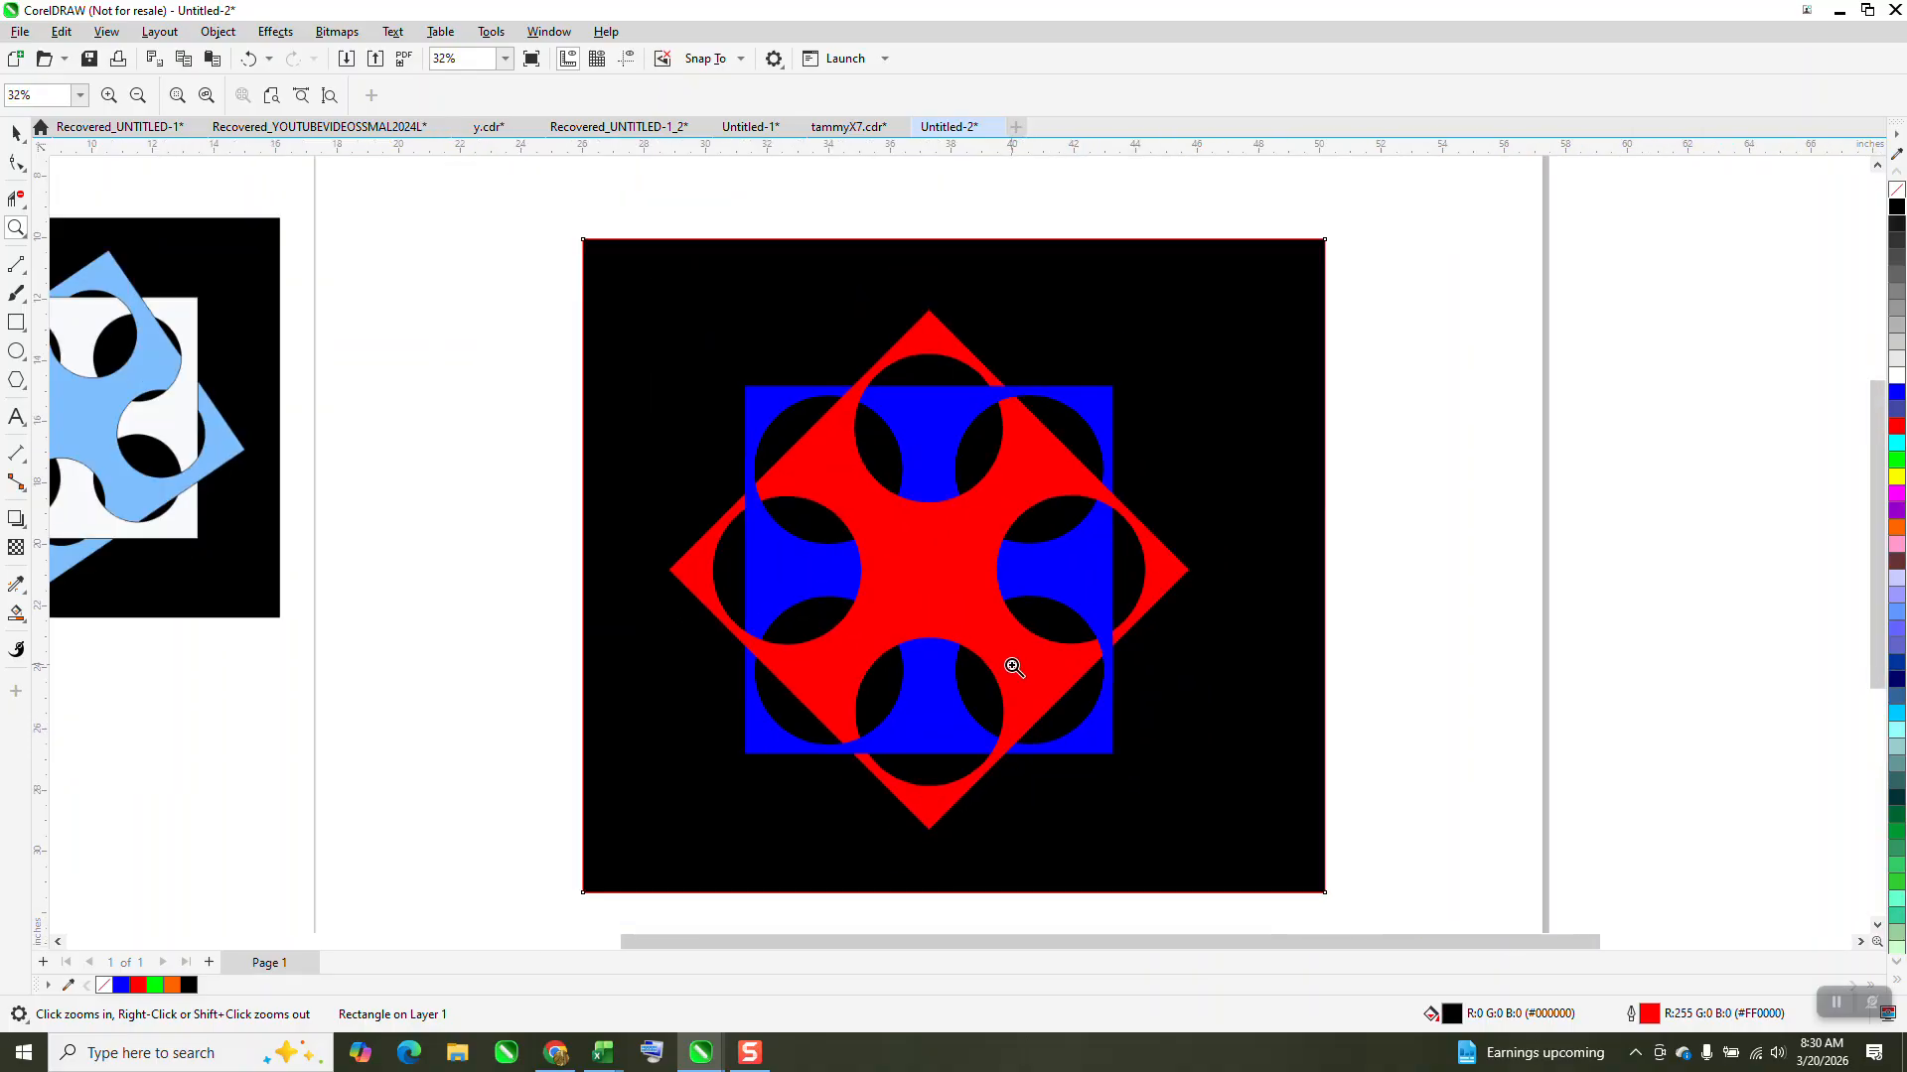